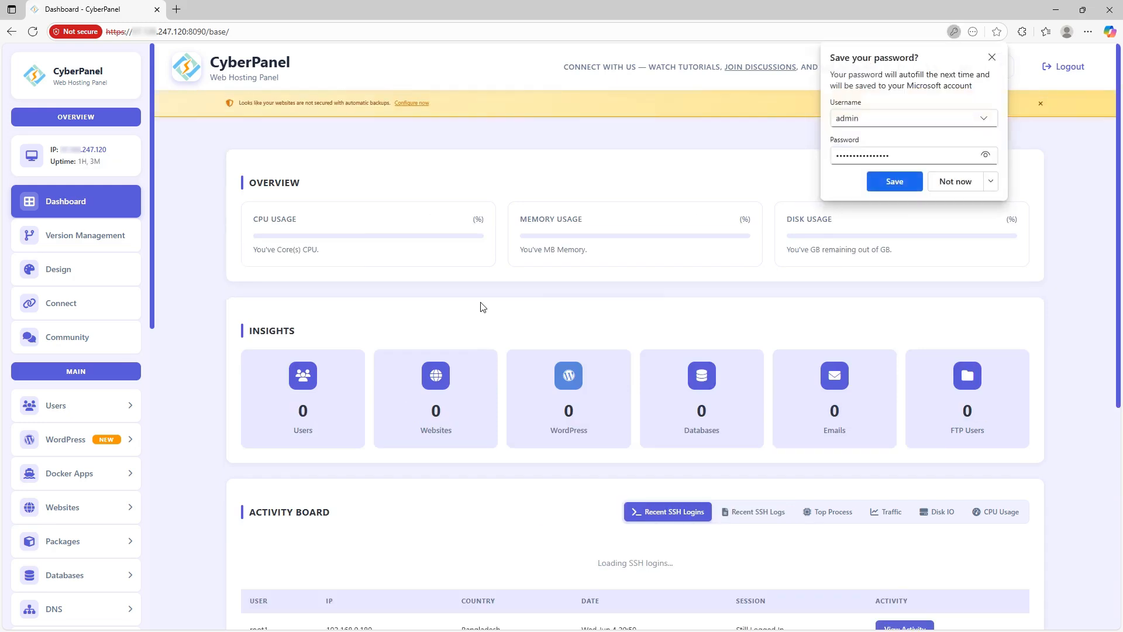
Step: Decline saving the password and load support-team.xyz in a new tab, which shows 404 Not Found
left_click(993, 56)
scroll(165, 217, "down", 2)
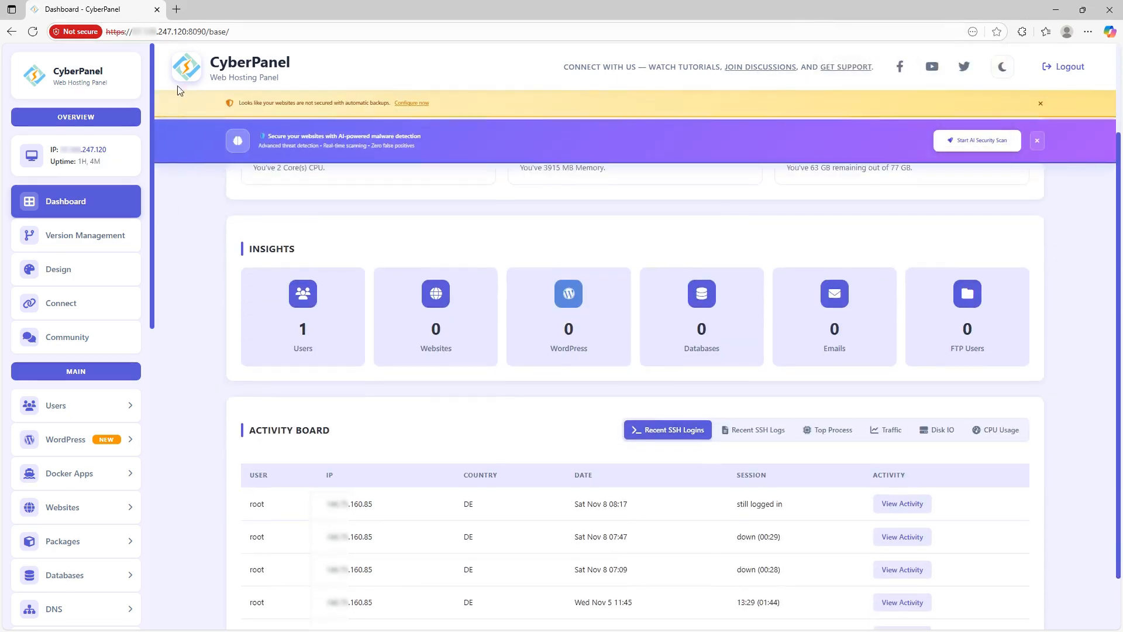
left_click(178, 10)
type("https://support-team.xyz")
key("Return")
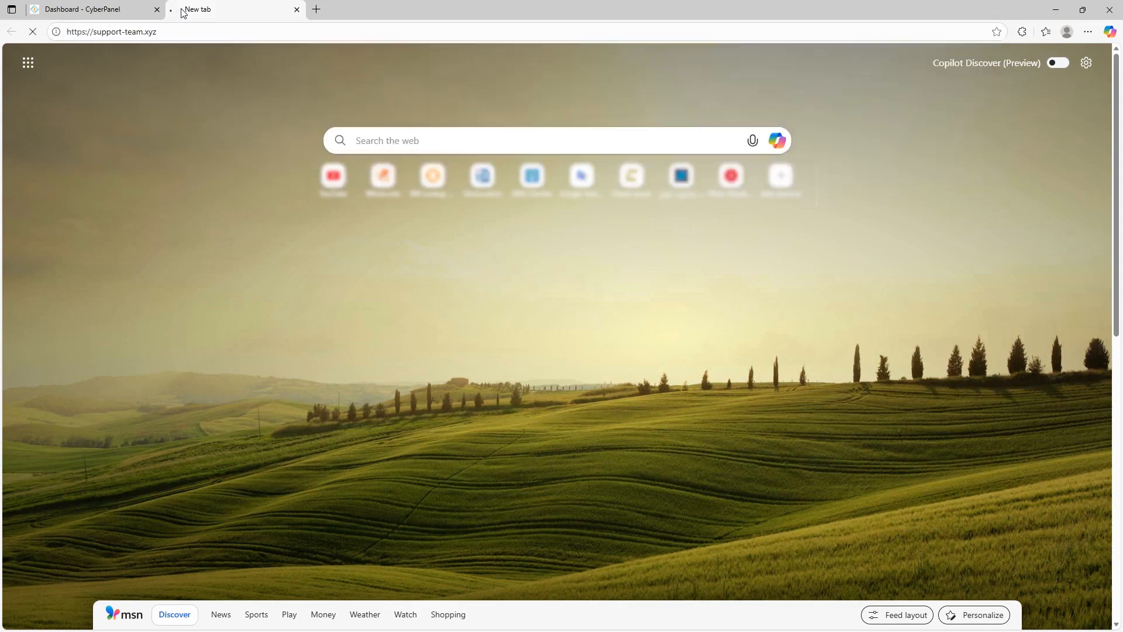
left_click_drag(484, 290, 652, 267)
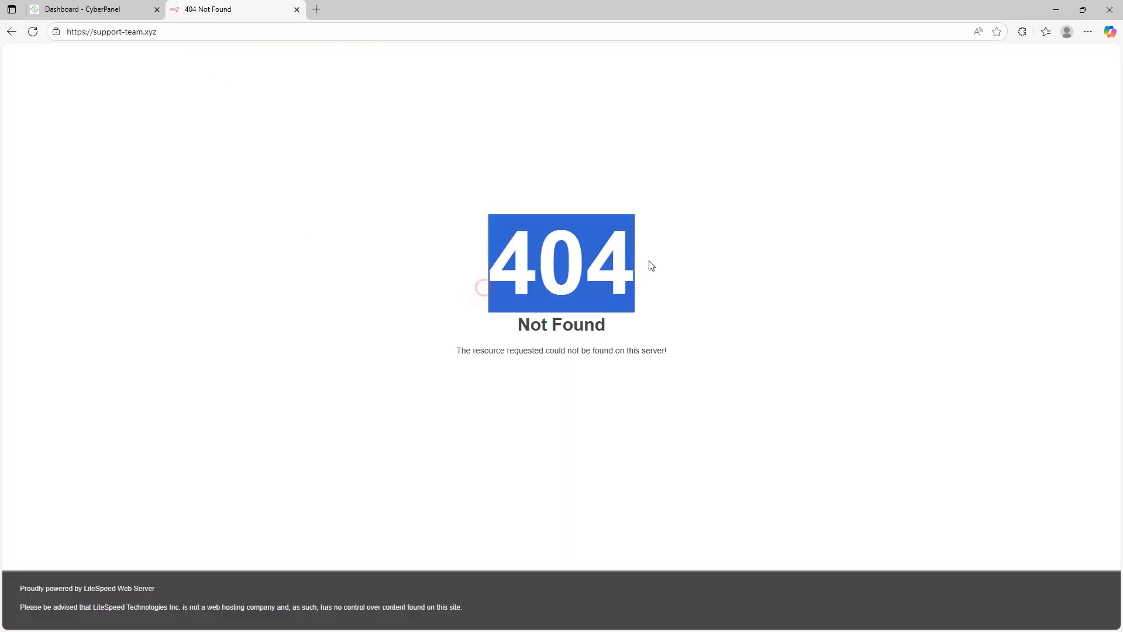
Step: Back in CyberPanel, bring up the Create Website form under Websites
left_click(87, 9)
scroll(144, 374, "down", 3)
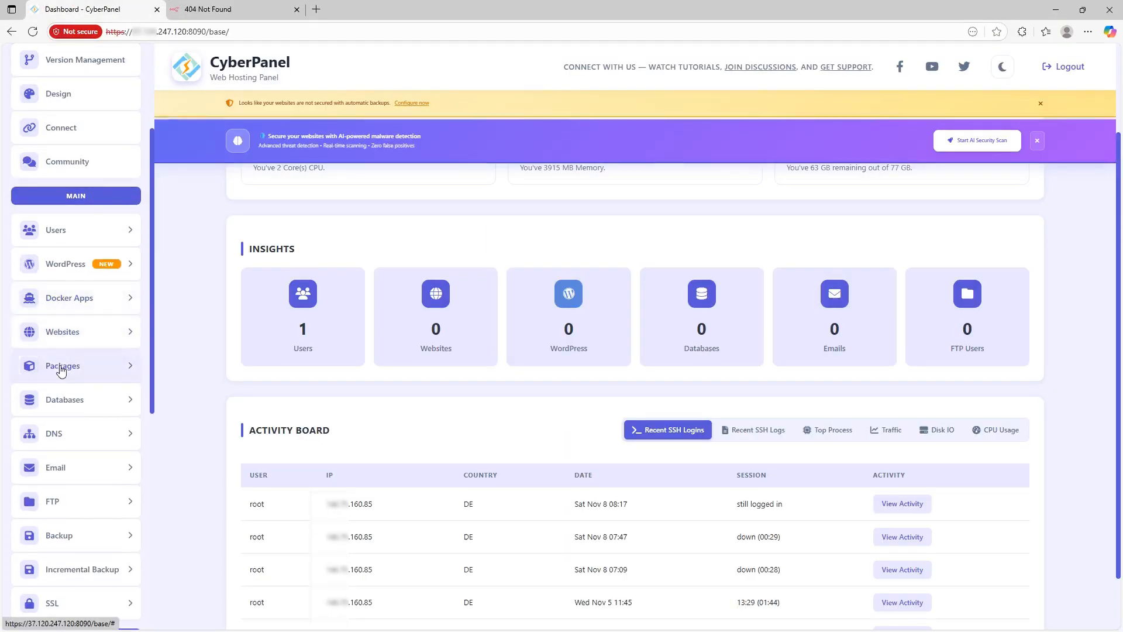
left_click(64, 332)
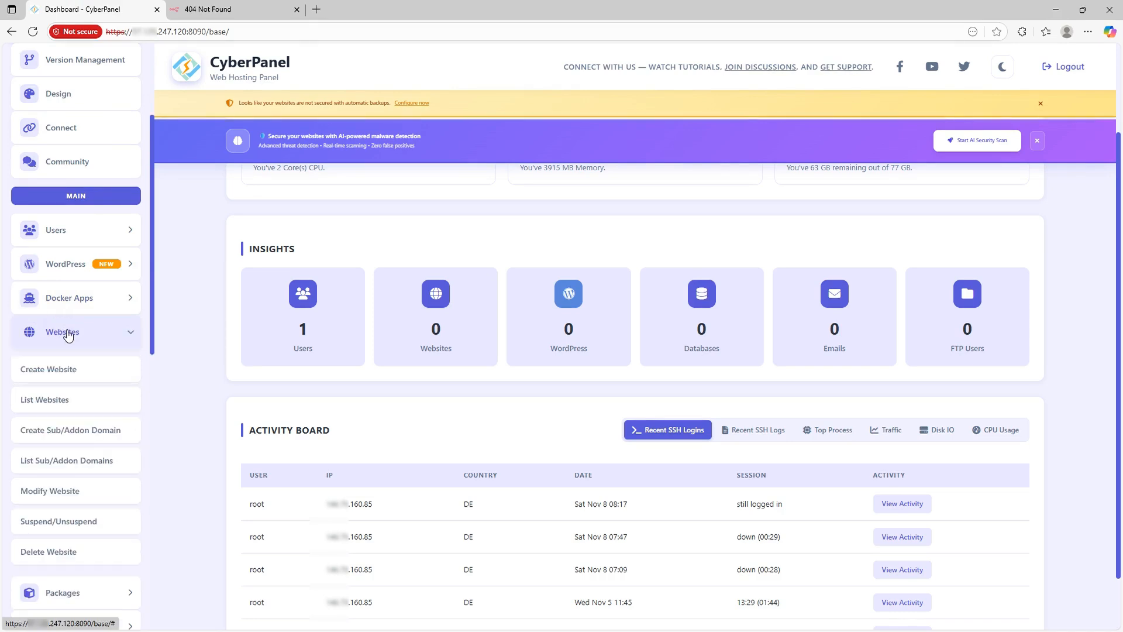
left_click(70, 368)
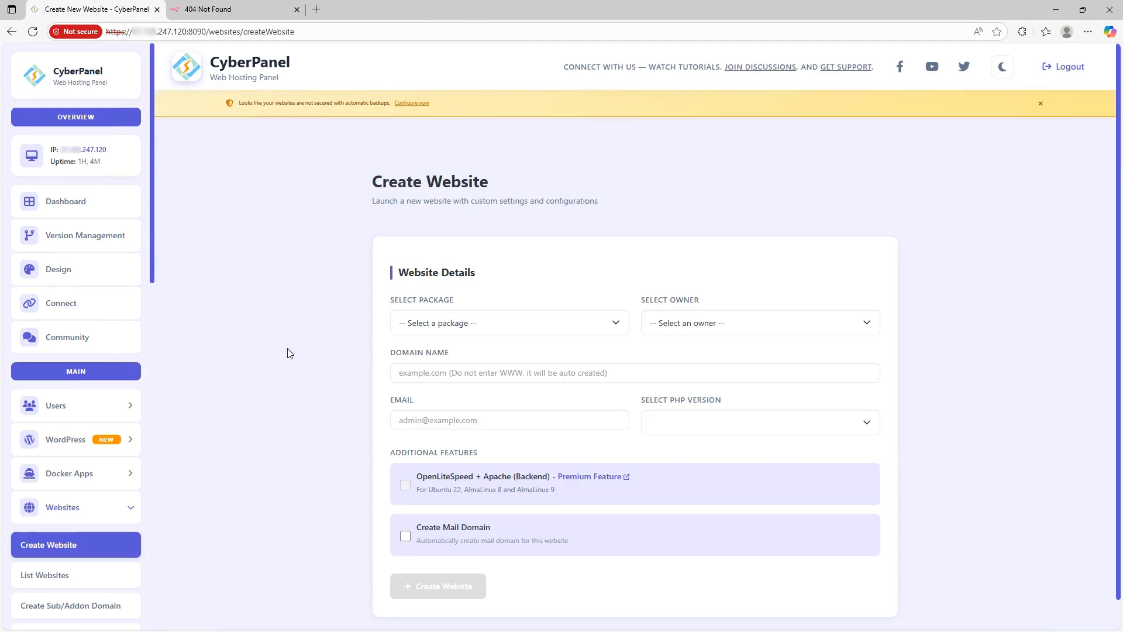
Step: Choose the Default package and the only owner, and autofill the domain and e-mail fields
left_click(437, 356)
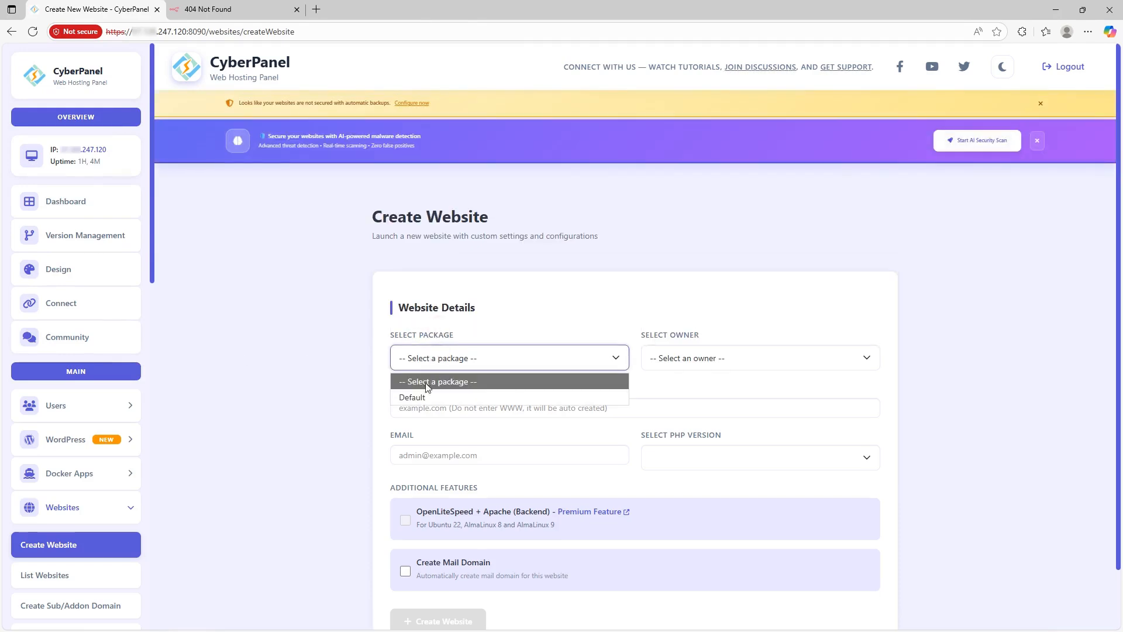
left_click(414, 398)
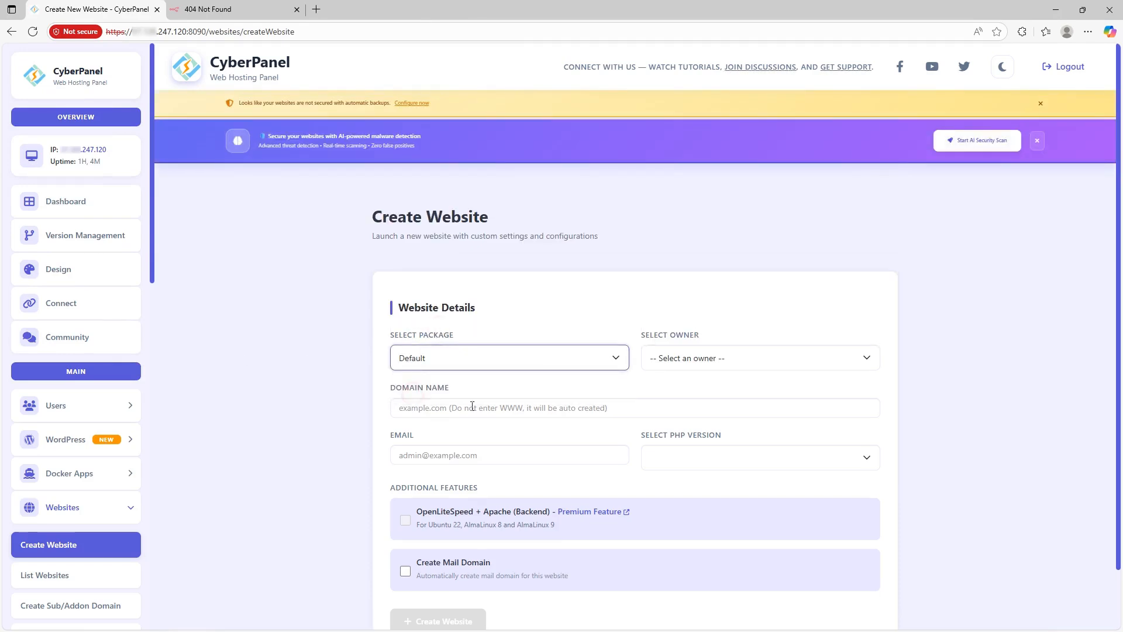
left_click(677, 358)
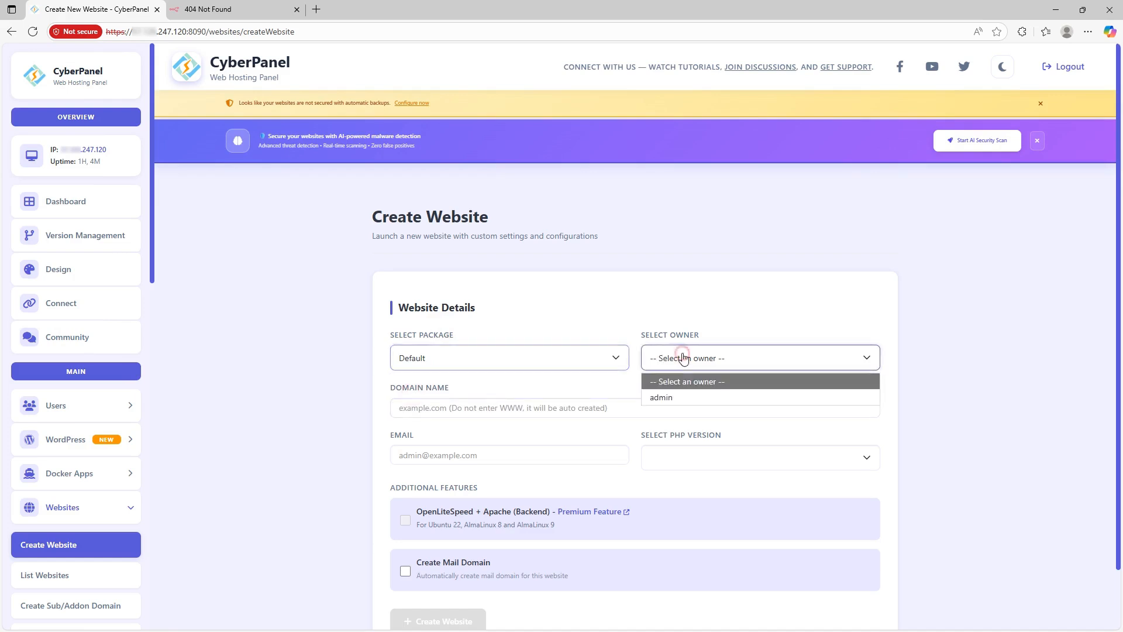
left_click(669, 398)
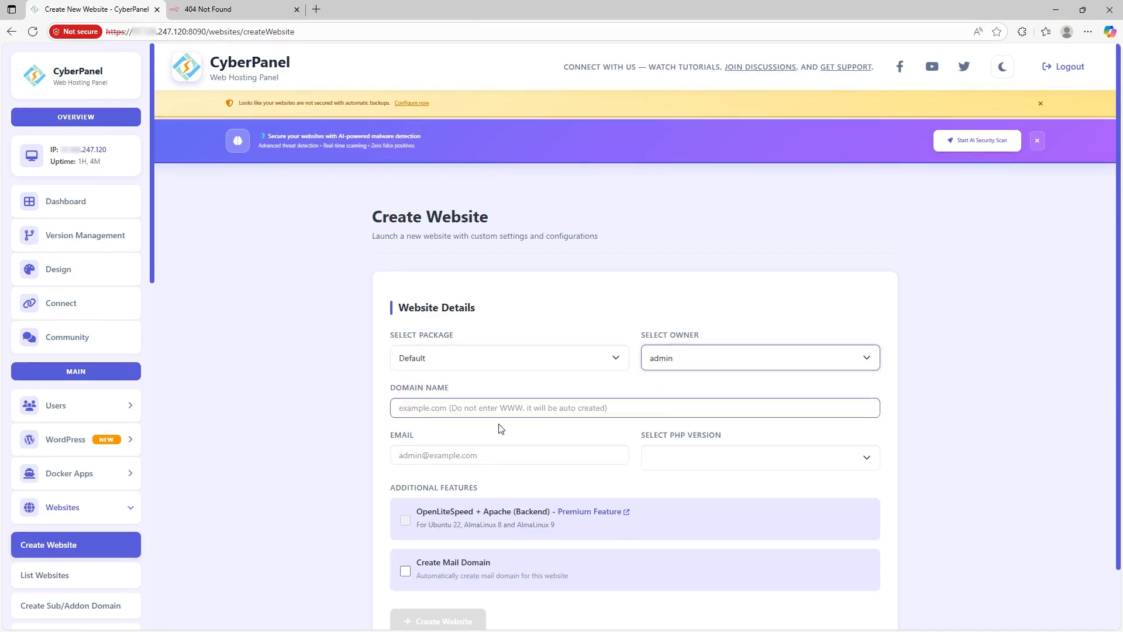
left_click(421, 406)
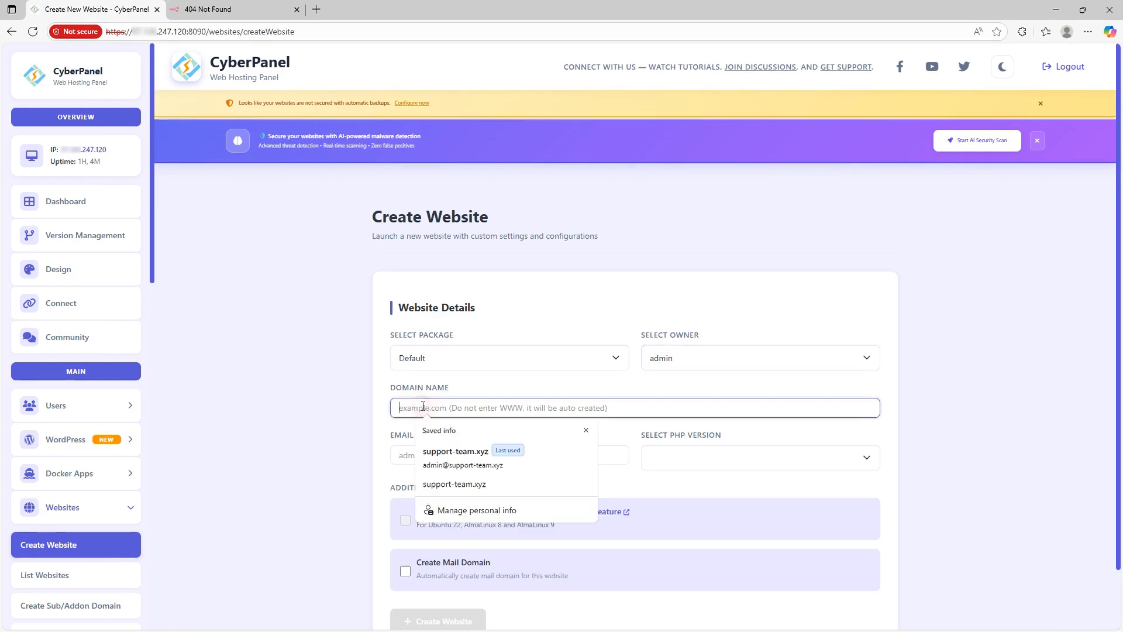
left_click(451, 443)
scroll(274, 401, "down", 1)
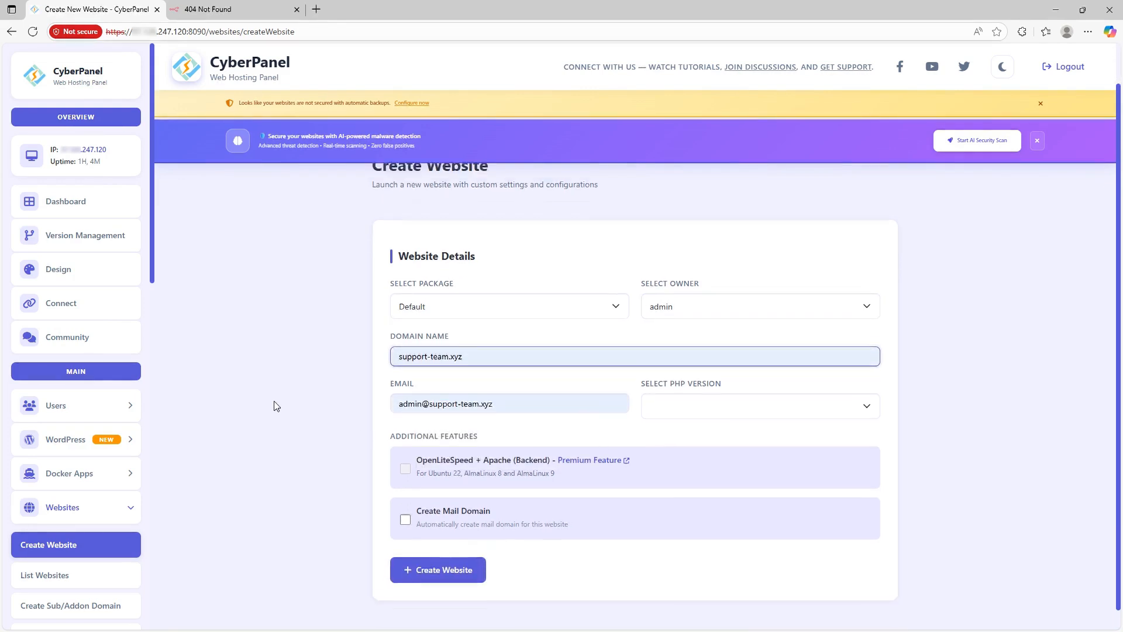
left_click(394, 402)
left_click(329, 385)
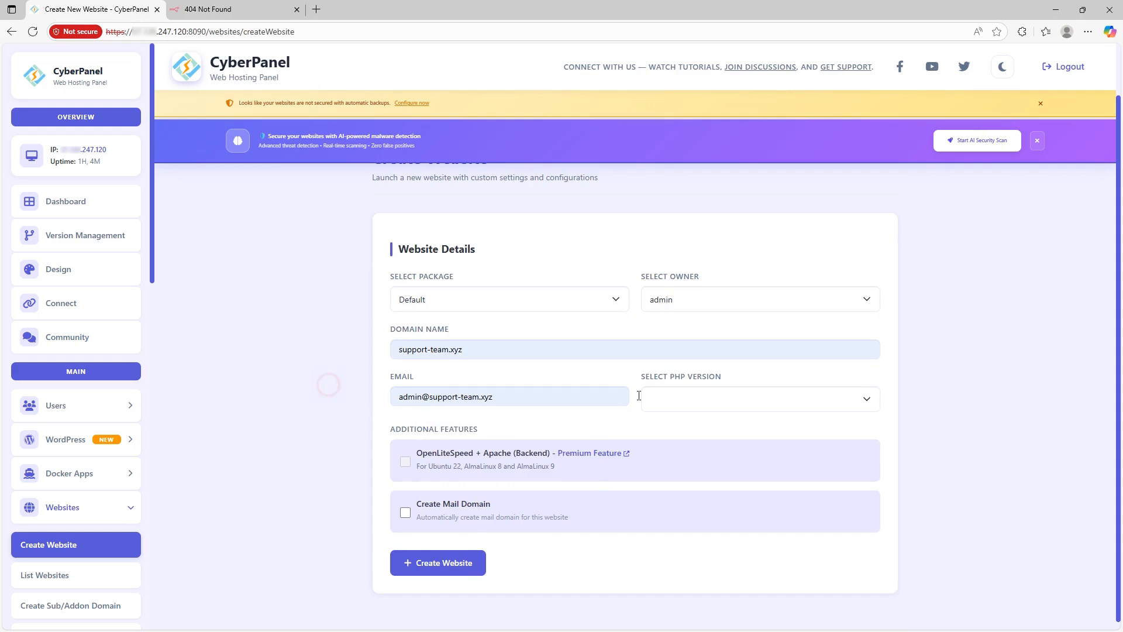
Step: Select PHP 8.4, enable Create Mail Domain, and create the website
left_click(718, 401)
left_click(676, 488)
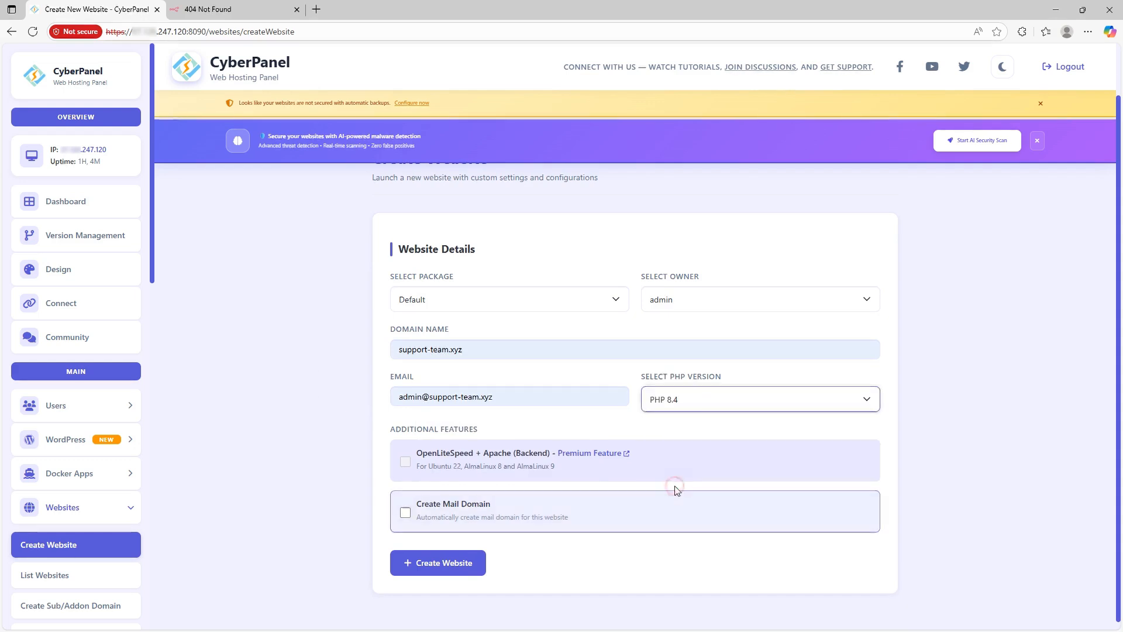
scroll(433, 474, "down", 1)
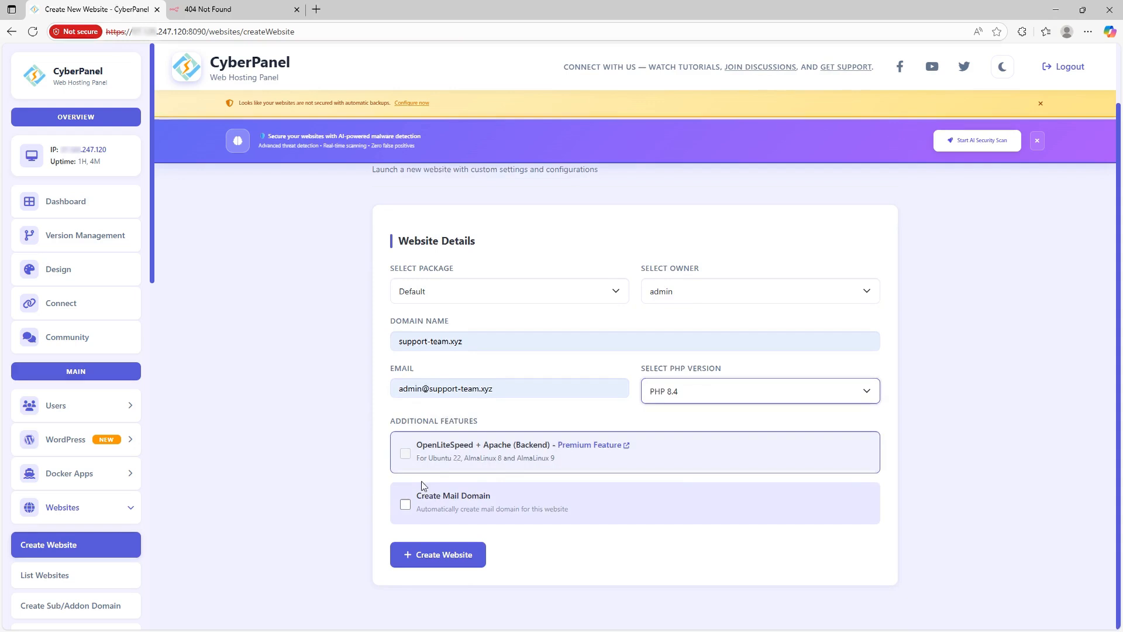
left_click(405, 504)
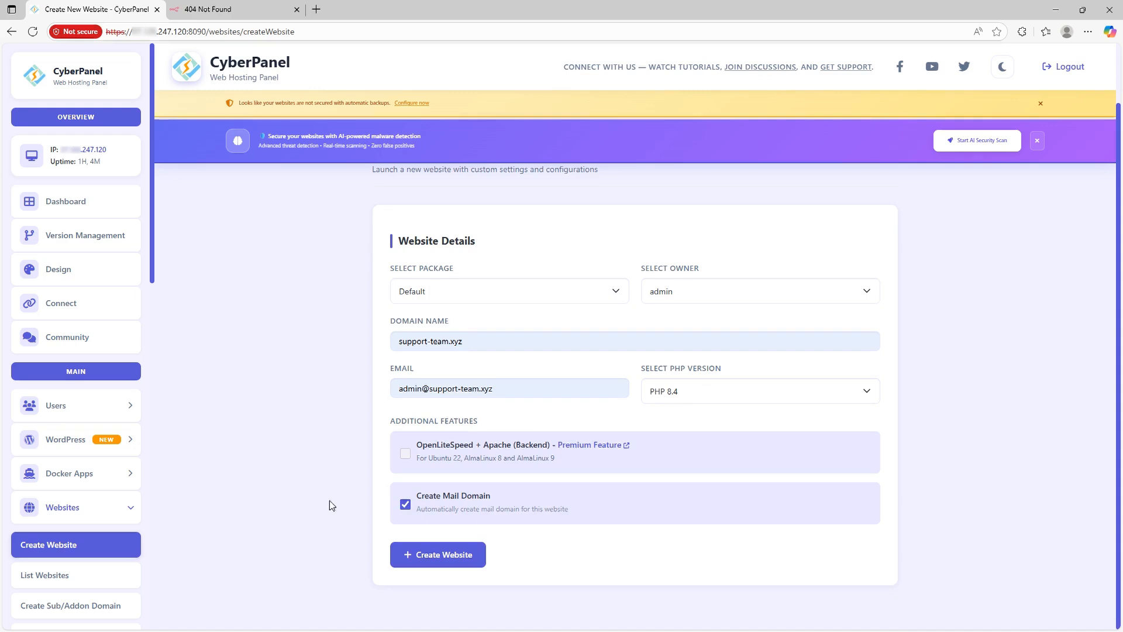
left_click(457, 555)
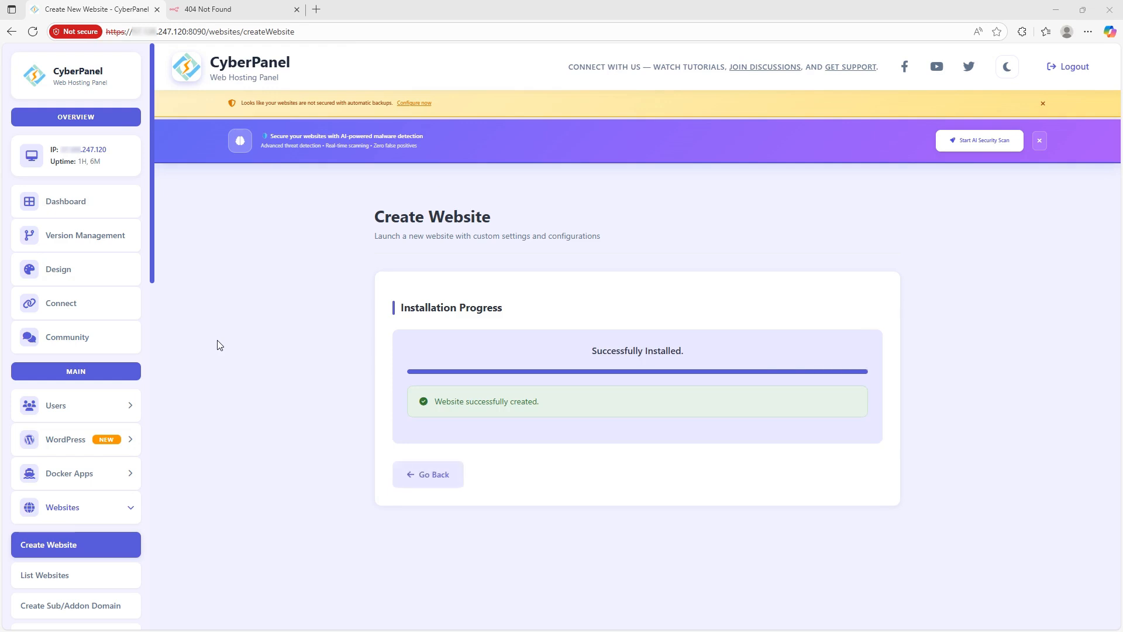
Step: Go back from the install results and list the hosted websites, showing support-team.xyz as Active
left_click(410, 475)
scroll(80, 439, "down", 4)
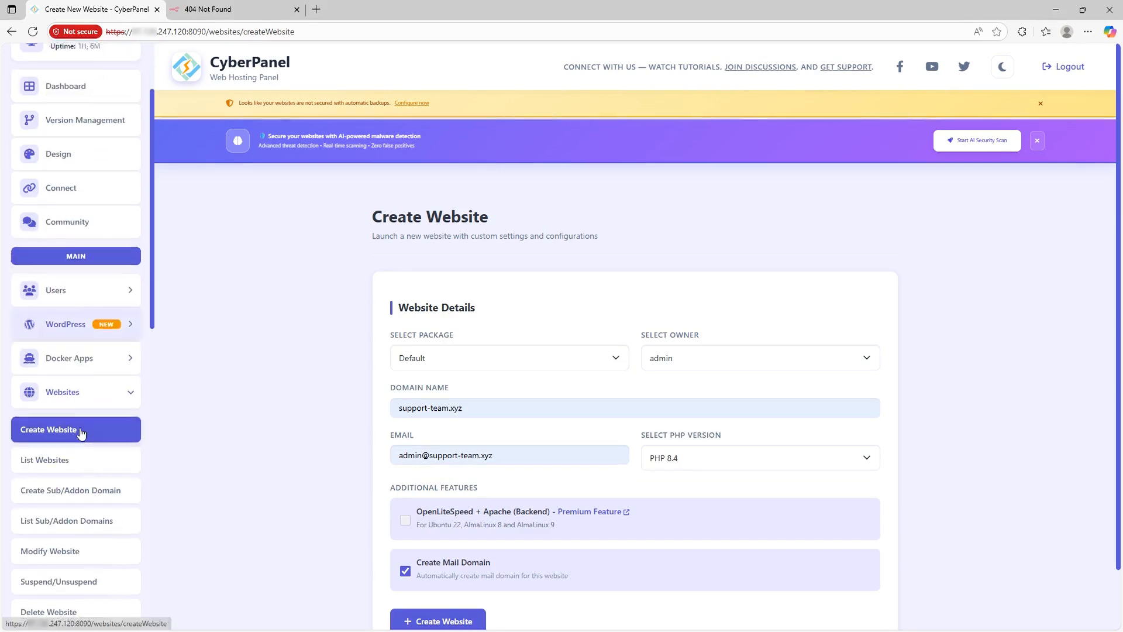
scroll(80, 473, "down", 5)
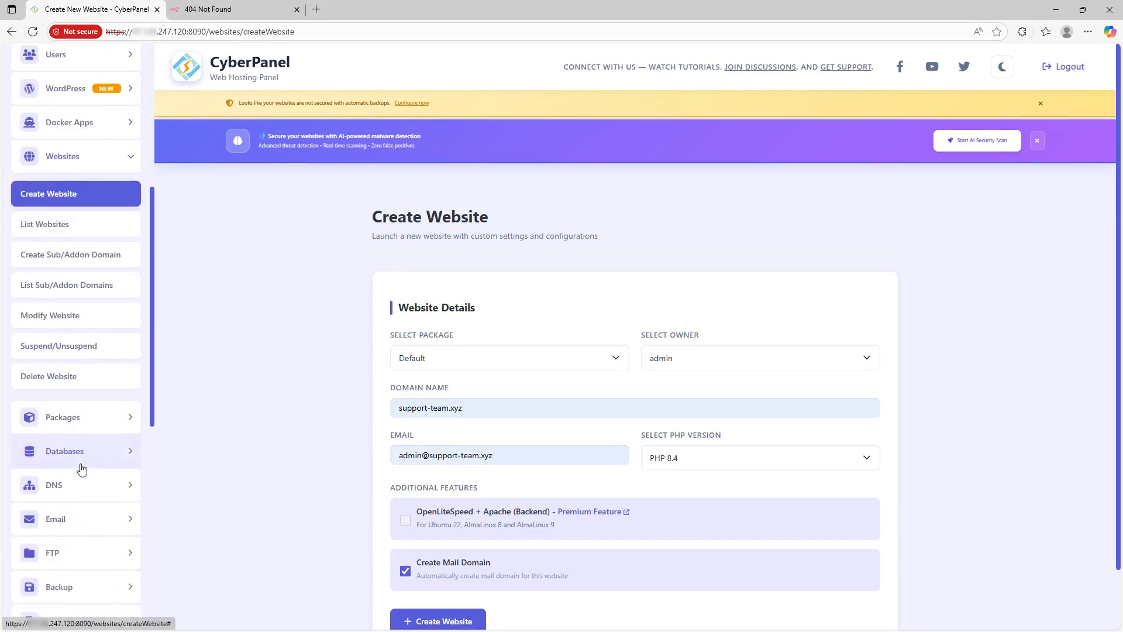
scroll(82, 468, "up", 3)
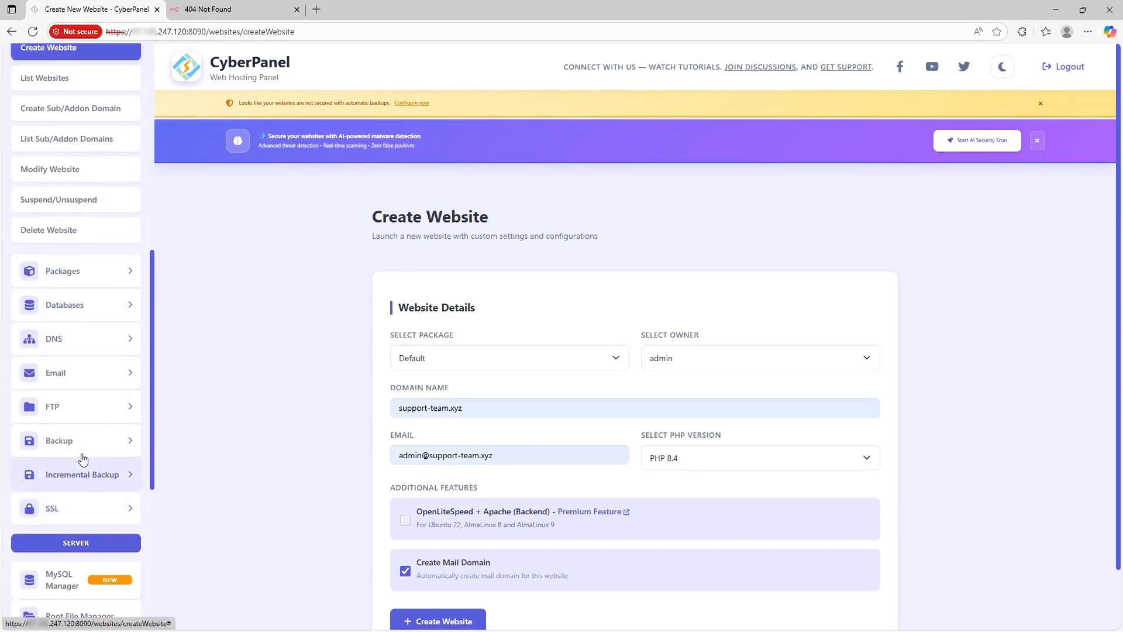
left_click(56, 225)
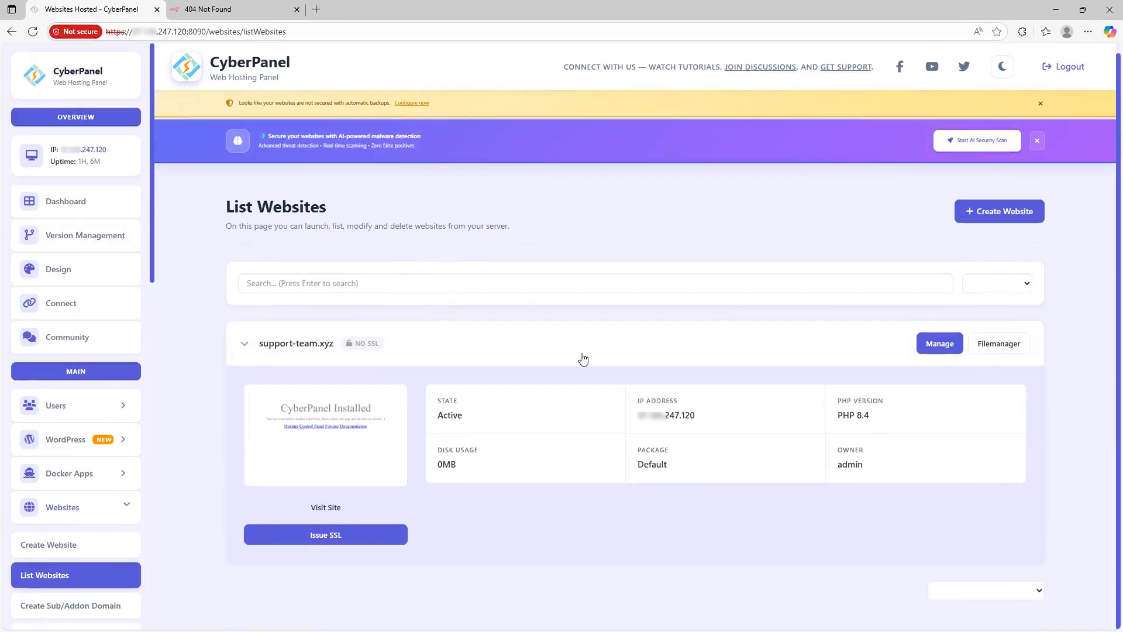
Step: Reload support-team.xyz to confirm the CyberPanel Installed page, then return to CyberPanel
left_click(237, 10)
key("F5")
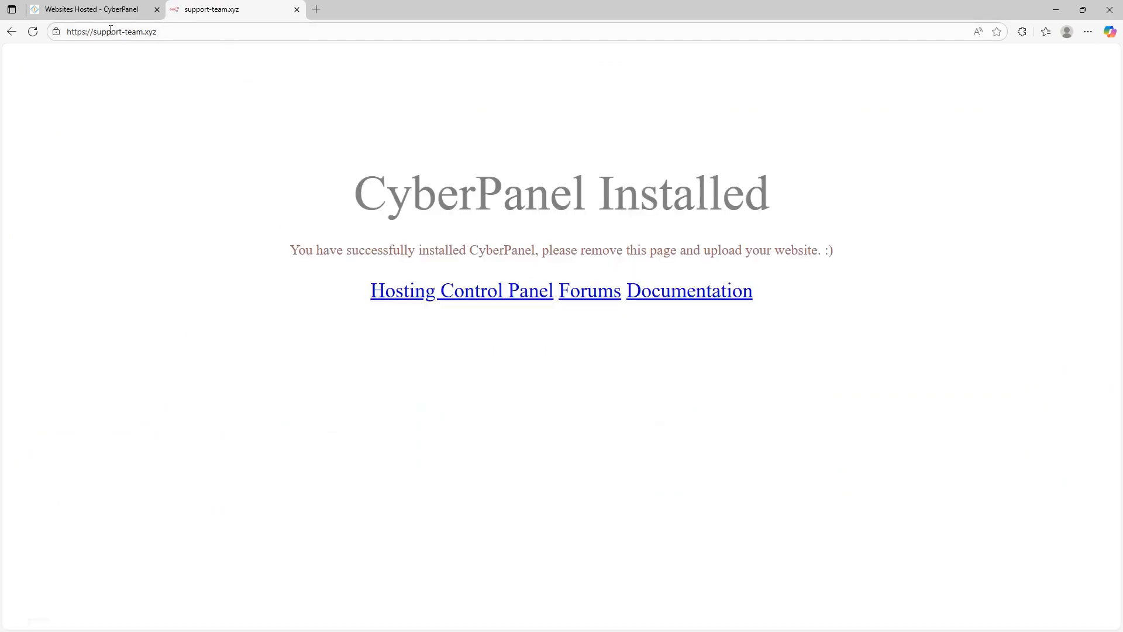
left_click_drag(271, 163, 398, 396)
left_click(398, 396)
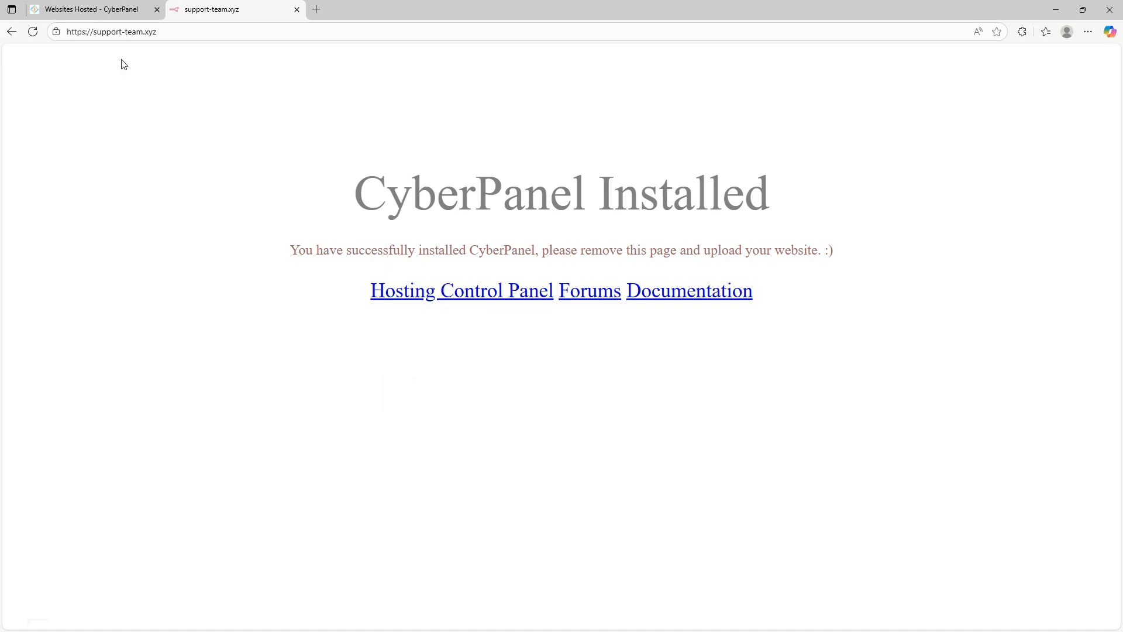
left_click(85, 5)
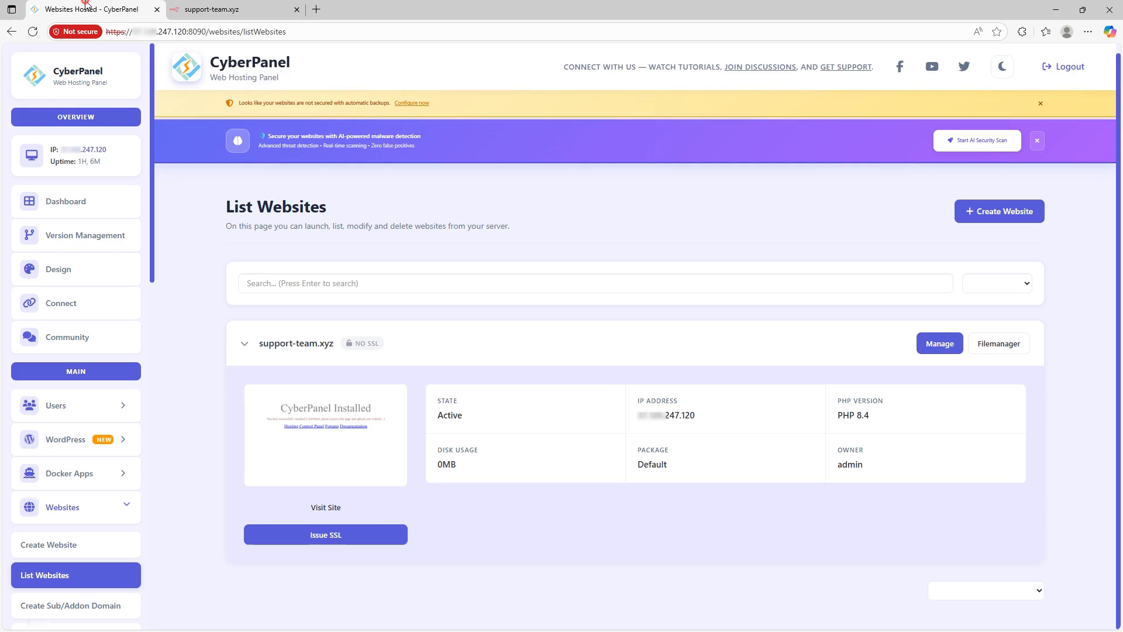
Step: Open the support-team.xyz management page and look over its resource usage section
left_click(941, 343)
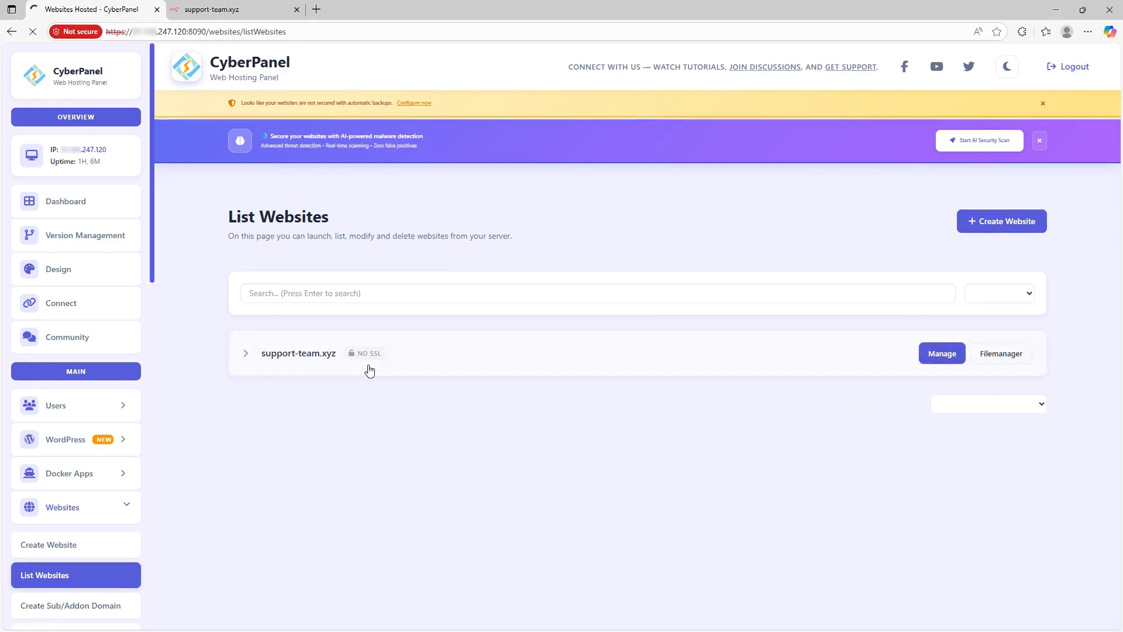
left_click(943, 358)
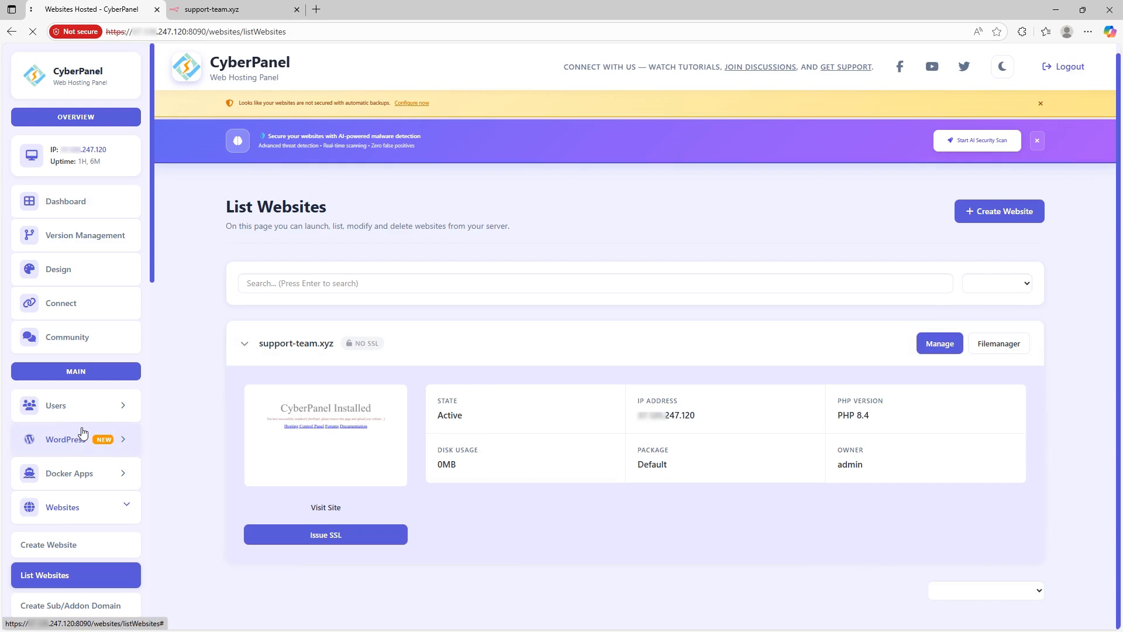
scroll(79, 432, "down", 2)
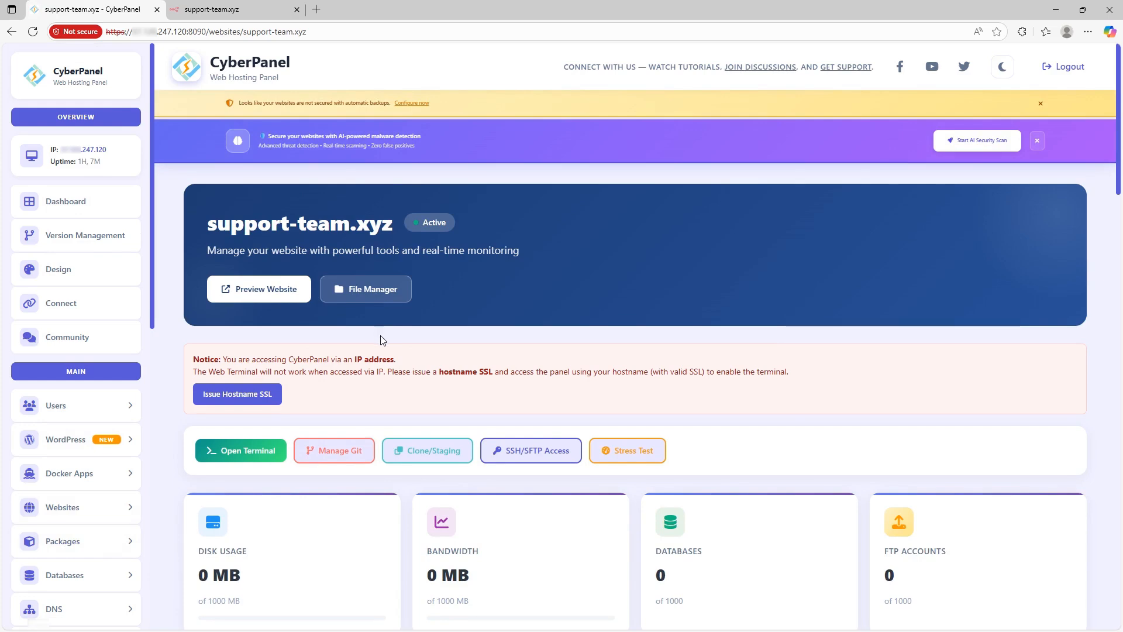
scroll(383, 341, "down", 2)
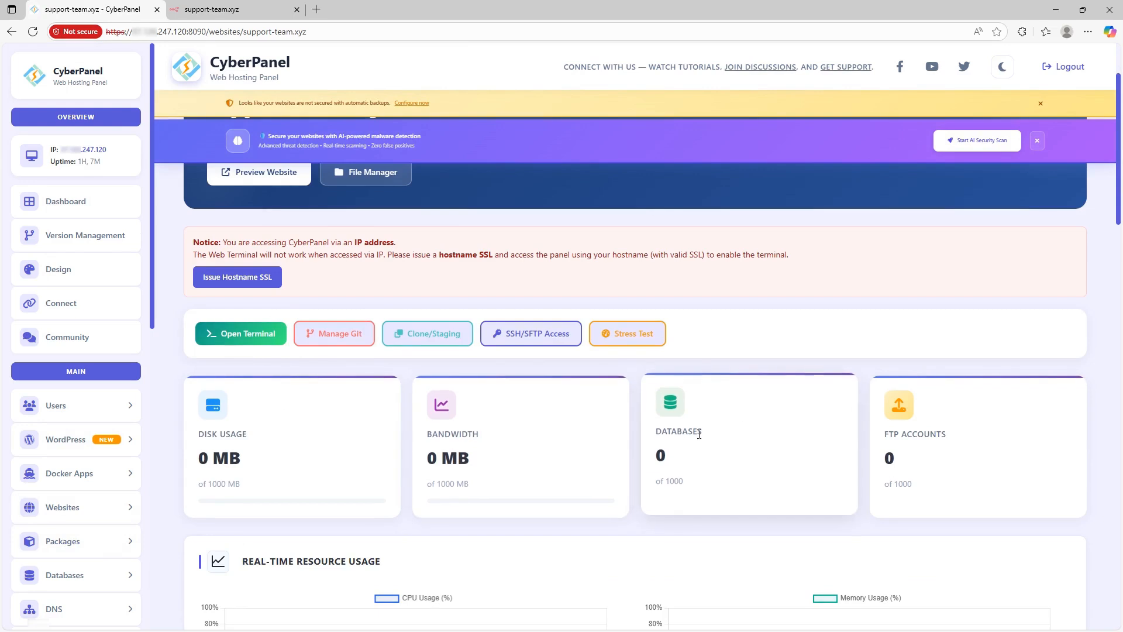
scroll(388, 388, "down", 5)
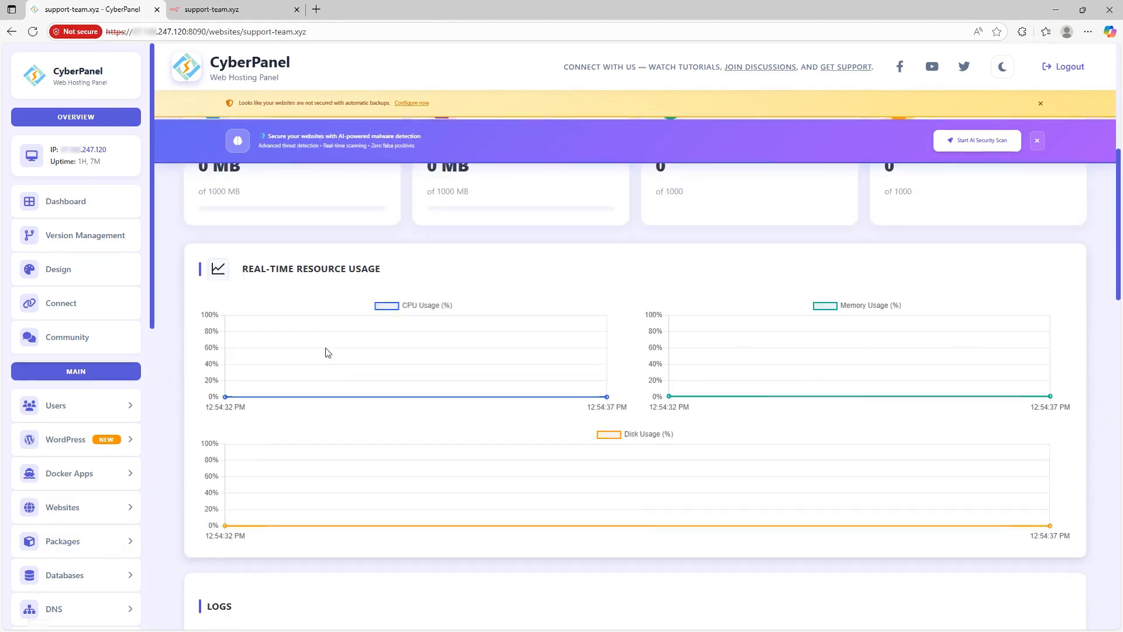
left_click_drag(244, 269, 394, 271)
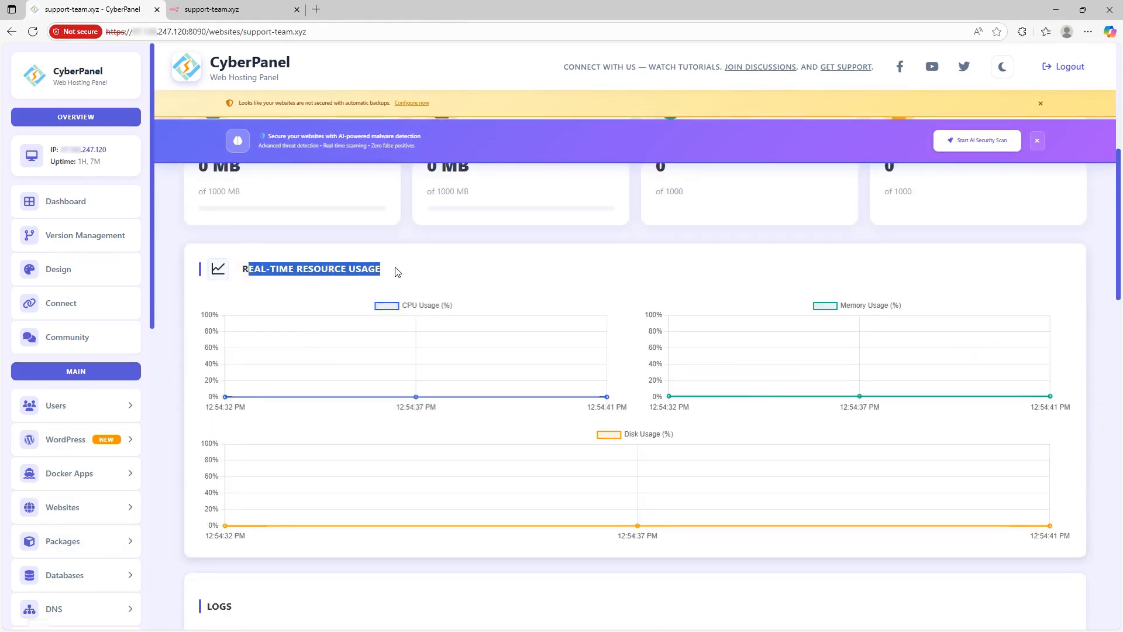
left_click(480, 275)
scroll(427, 338, "down", 5)
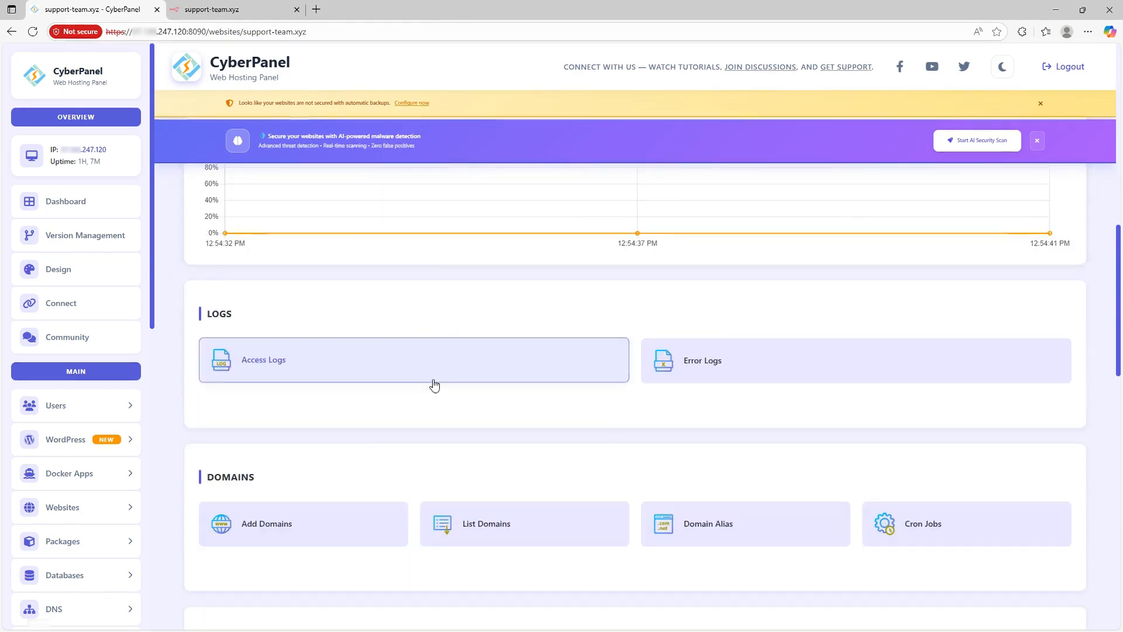
scroll(581, 408, "down", 4)
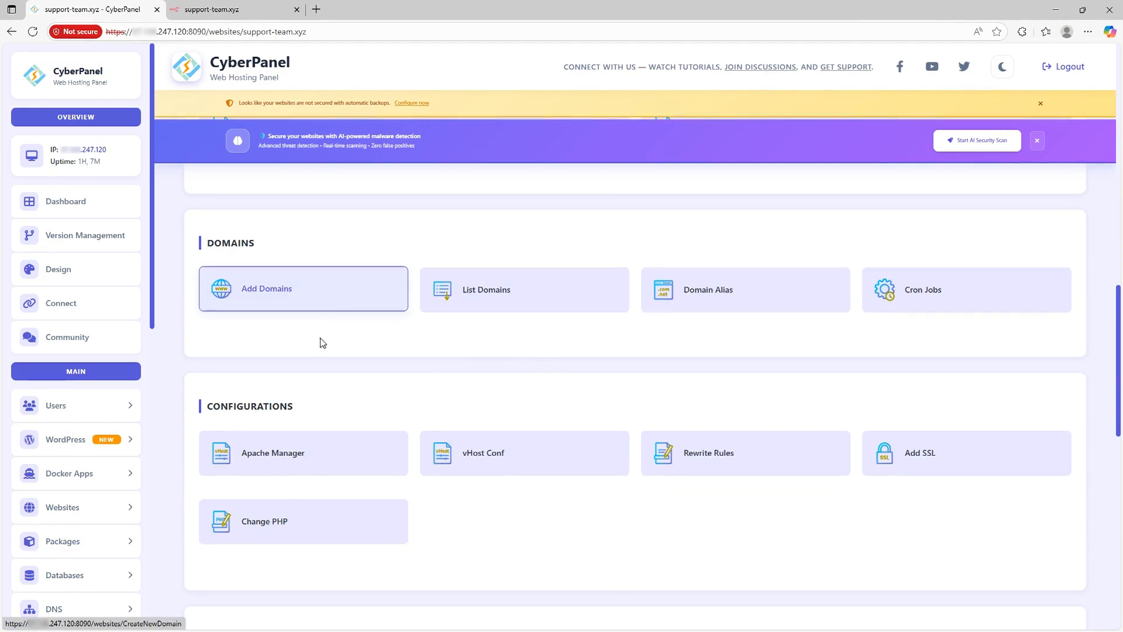
scroll(376, 382, "down", 1)
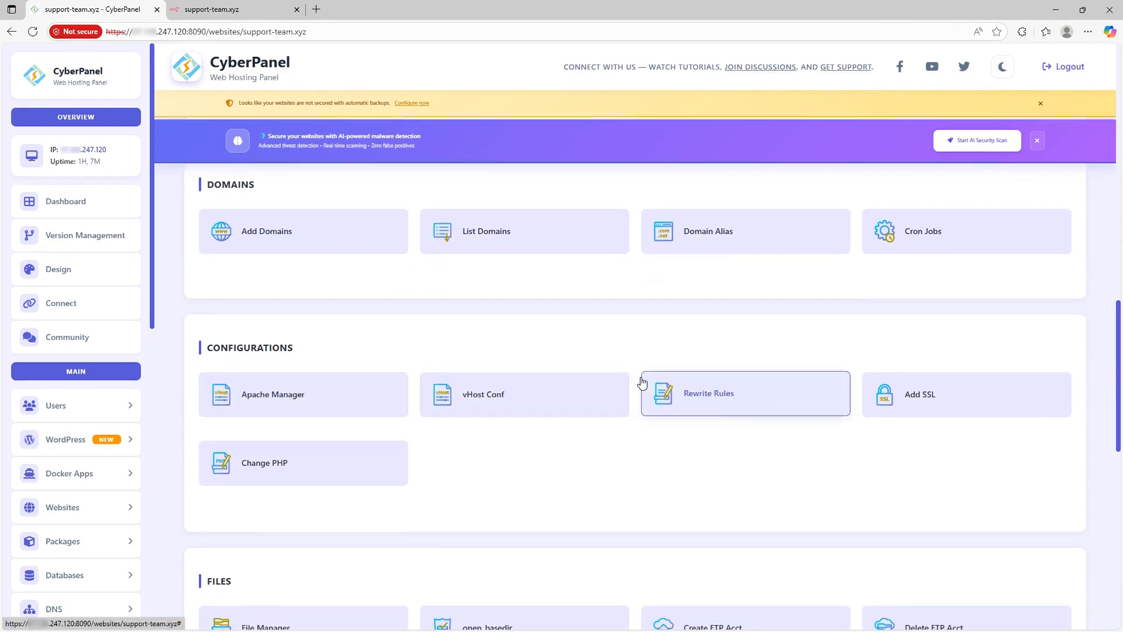
Step: Glance at the live site, then open the site's File Manager in a new background tab
left_click(203, 5)
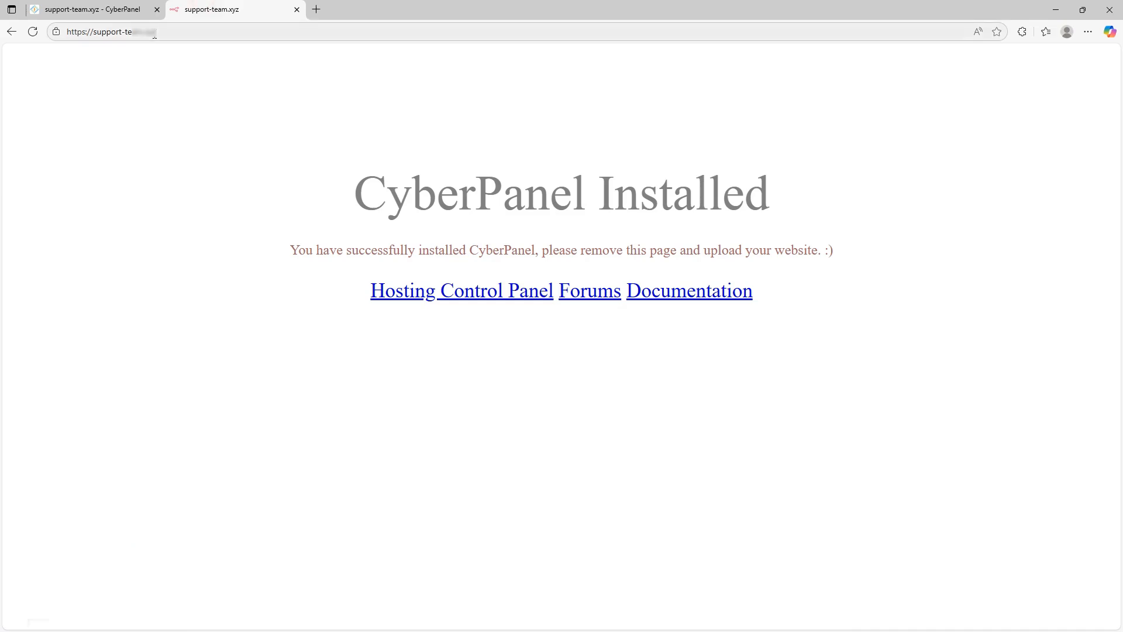
left_click(59, 9)
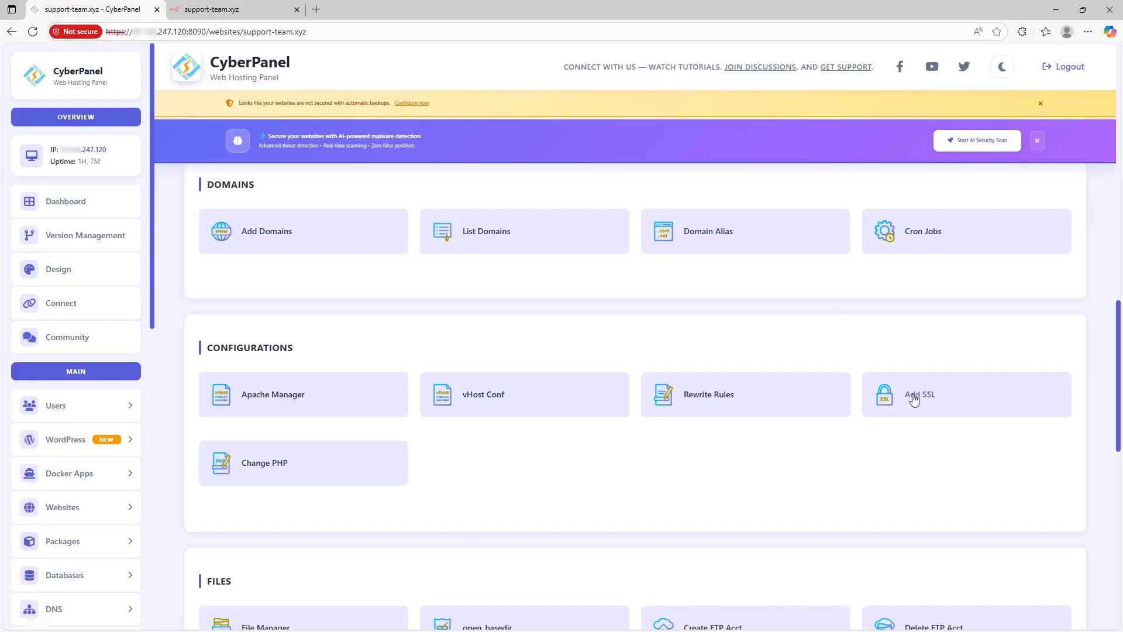
scroll(310, 245, "down", 4)
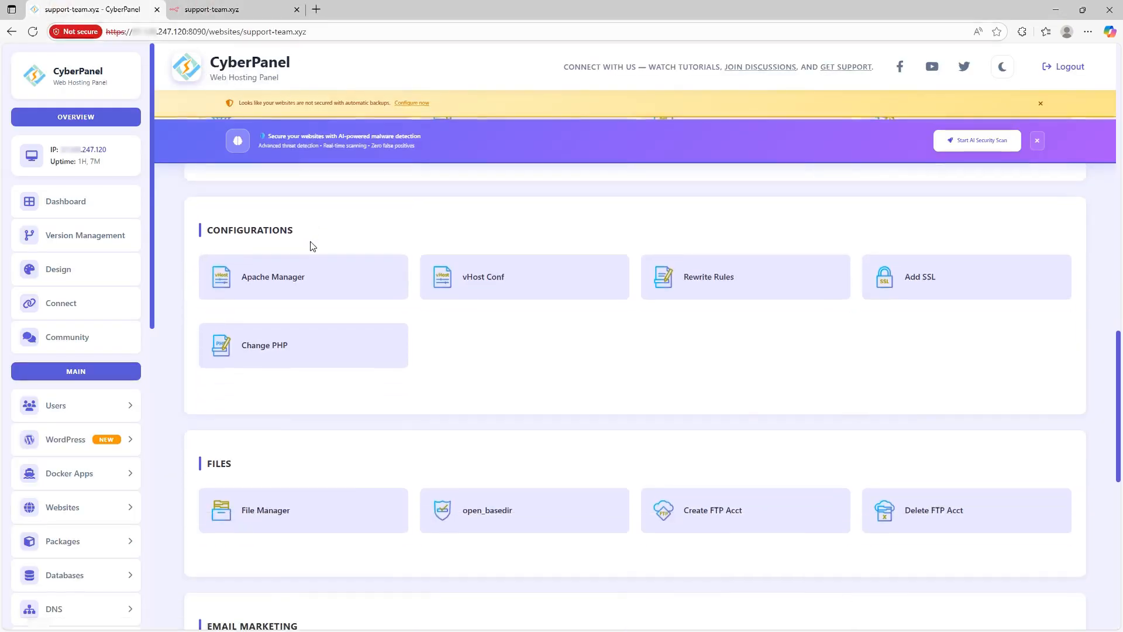
scroll(312, 246, "down", 2)
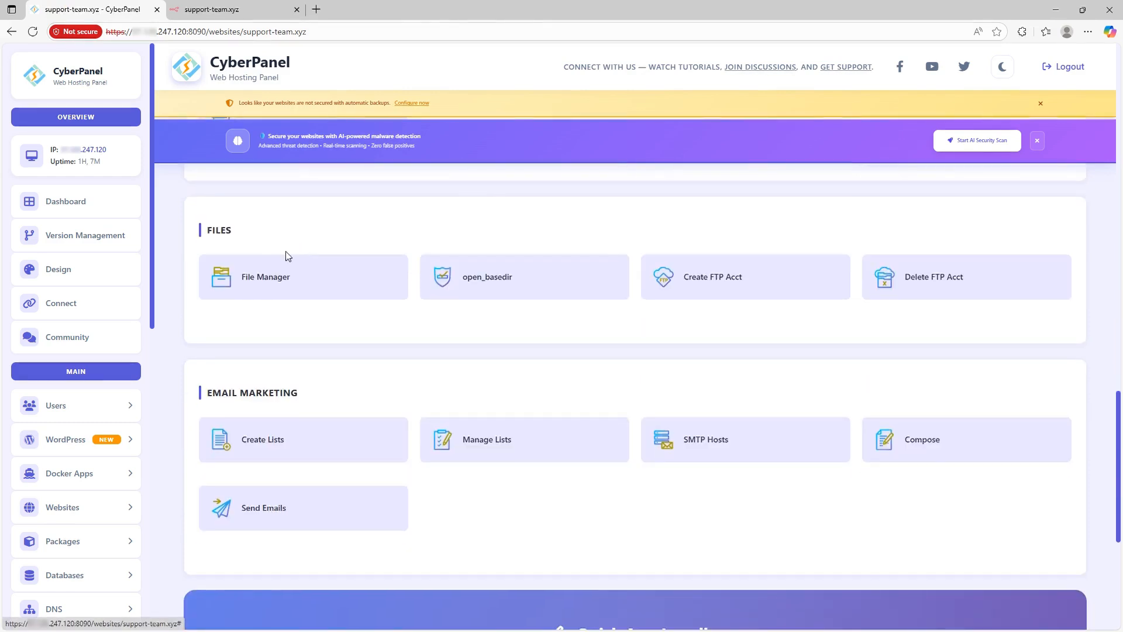
middle_click(266, 278)
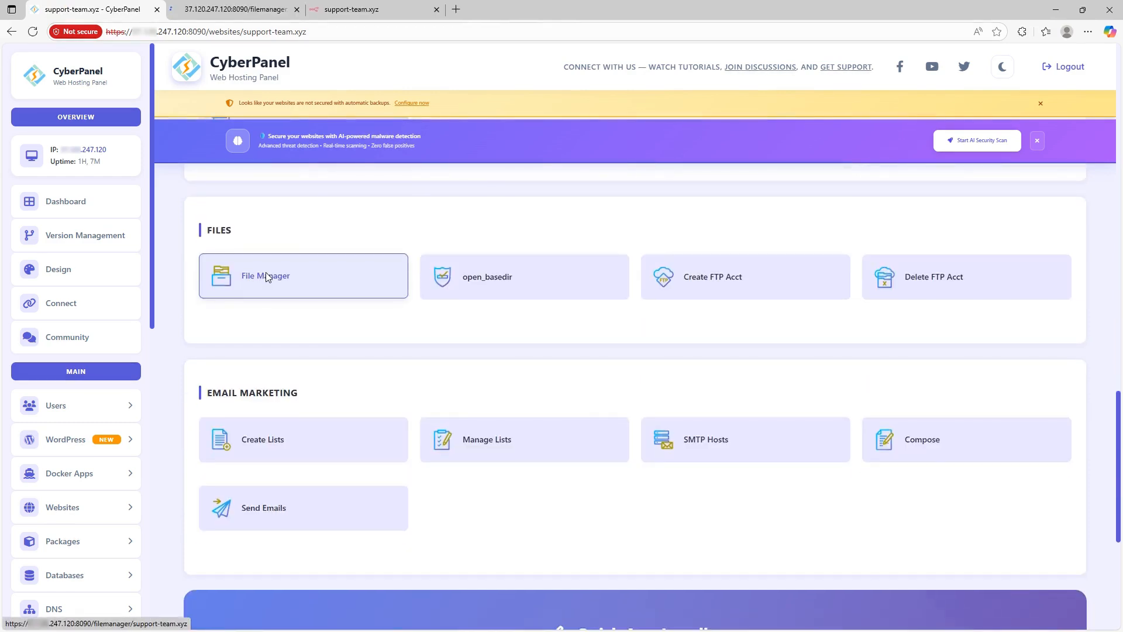
Step: In the File Manager tab, open public_html containing only index.html, then return to the management page
left_click_drag(221, 8, 355, 8)
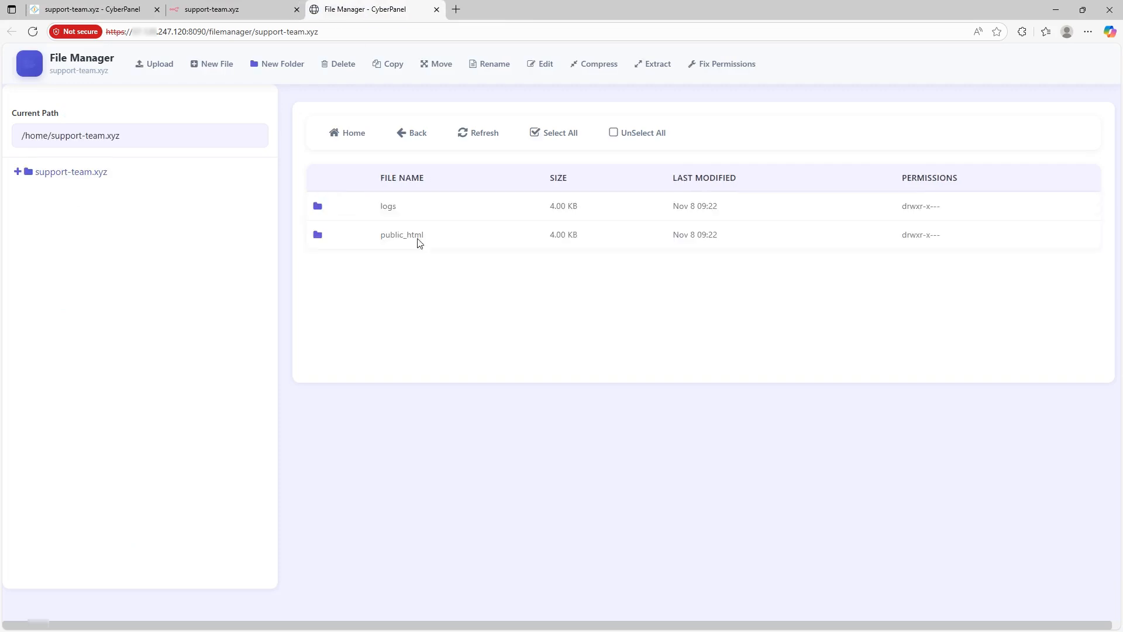
left_click(319, 236)
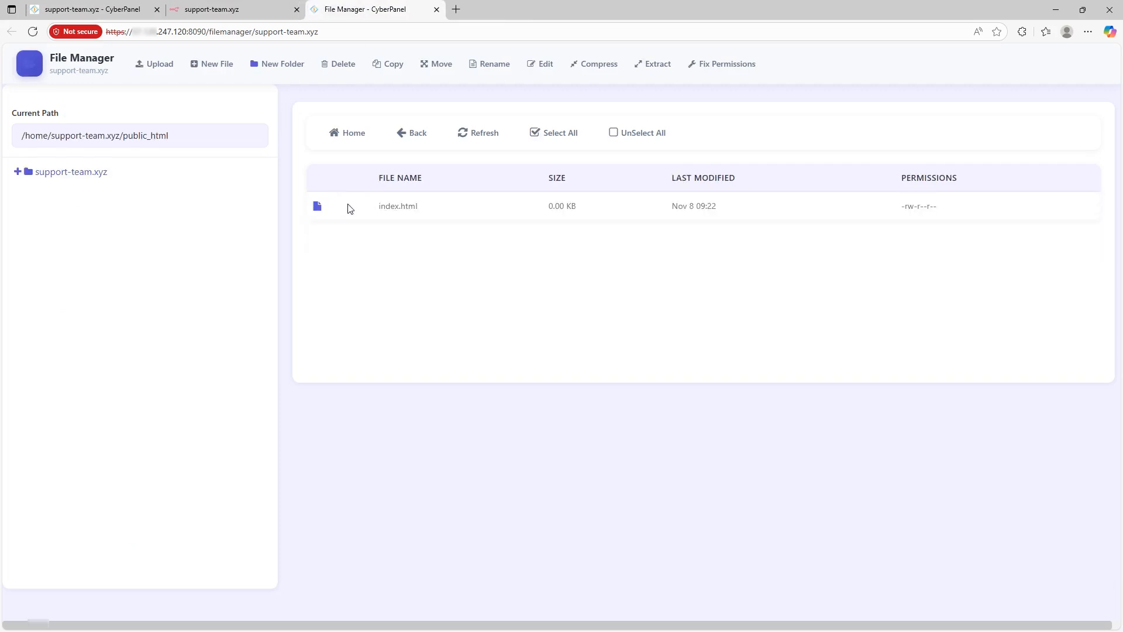
left_click(349, 208)
left_click(217, 7)
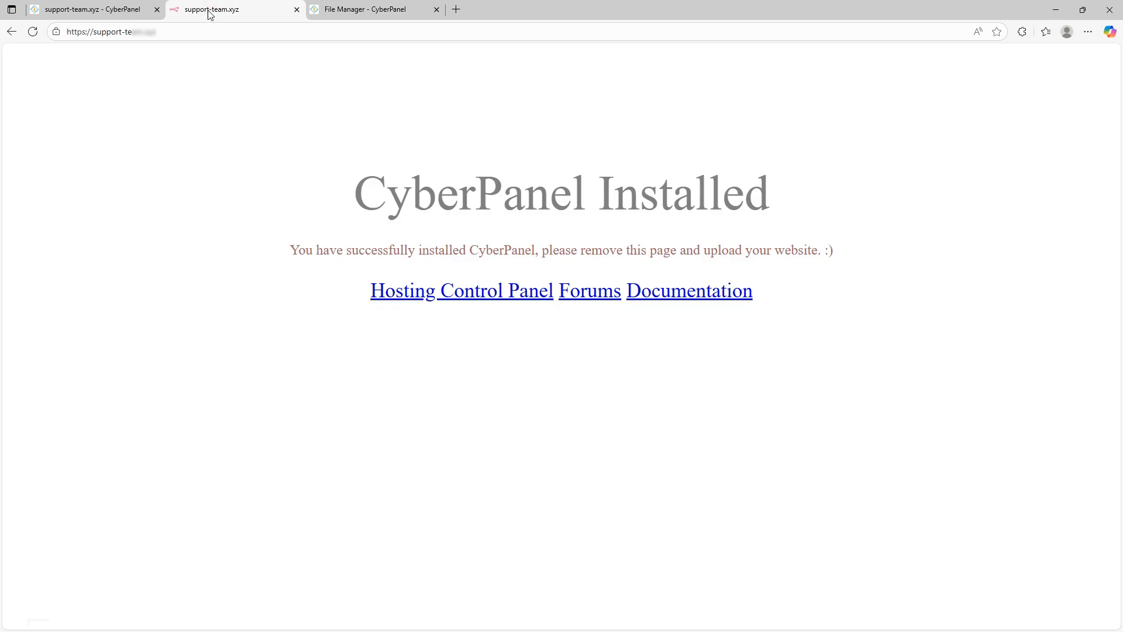
left_click(128, 7)
scroll(263, 356, "down", 3)
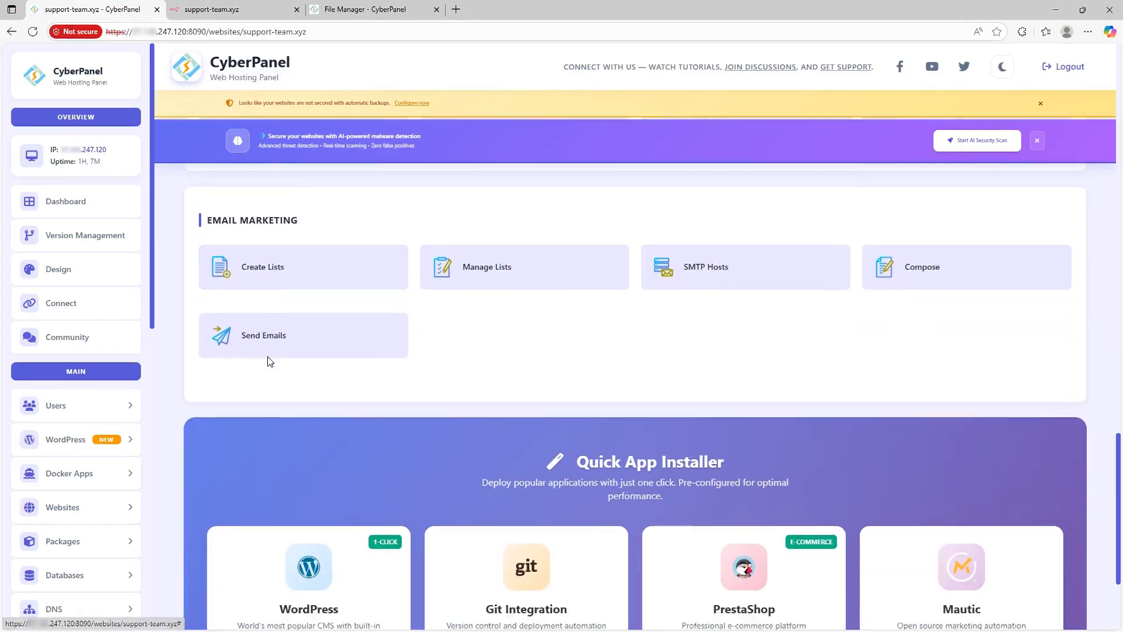
scroll(271, 355, "down", 3)
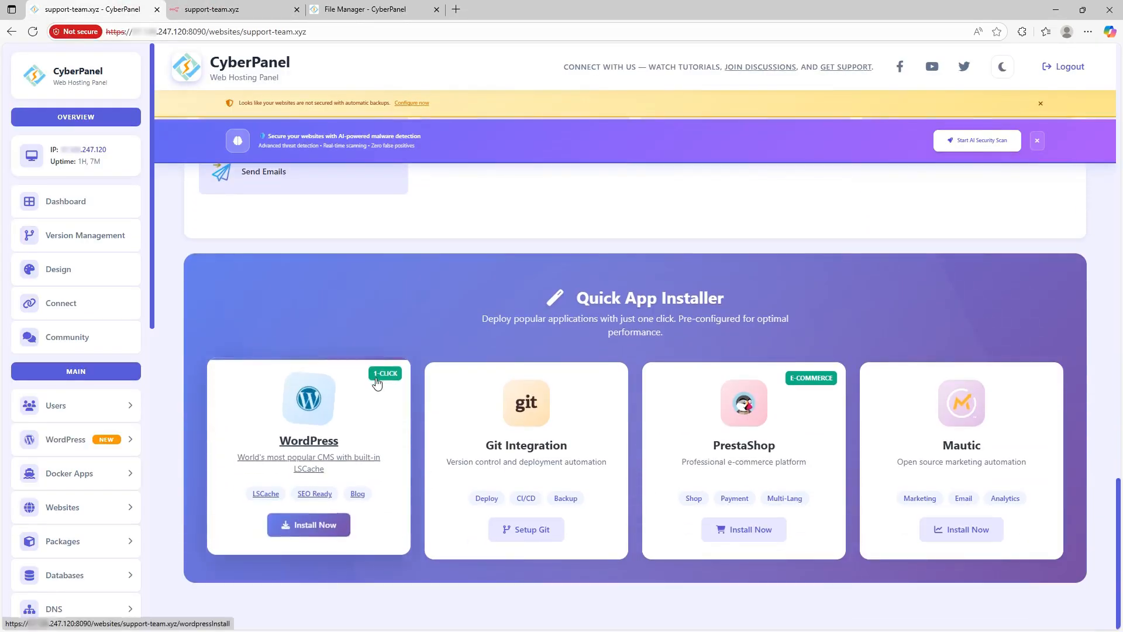
Step: Start a WordPress install and set the blog title to 'My 1st website'
left_click(309, 526)
scroll(287, 456, "down", 3)
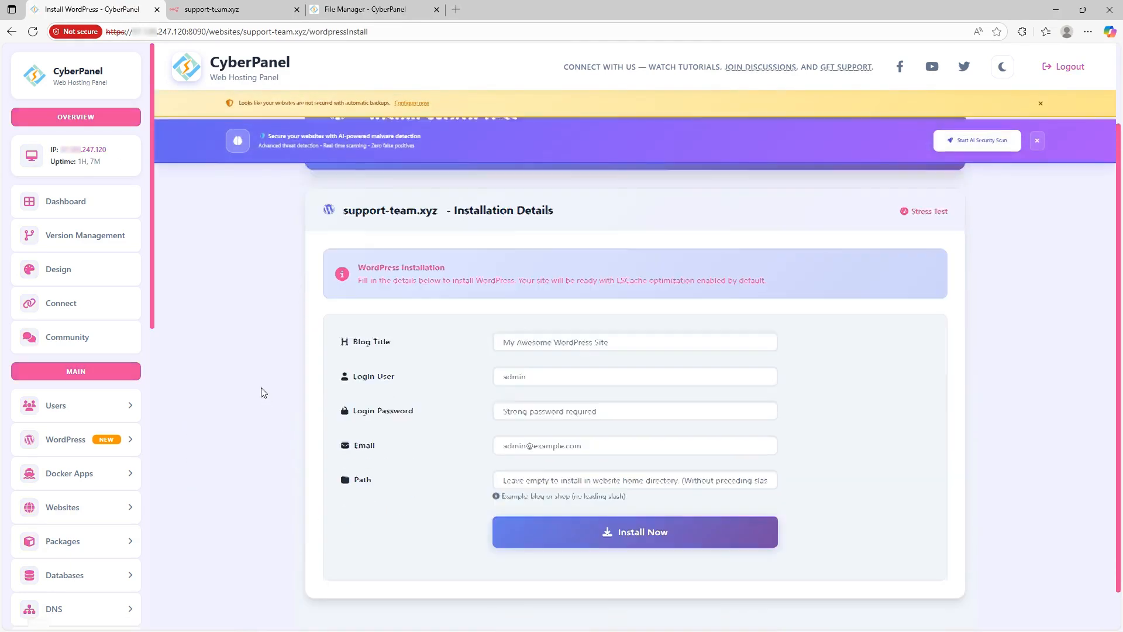
left_click(564, 314)
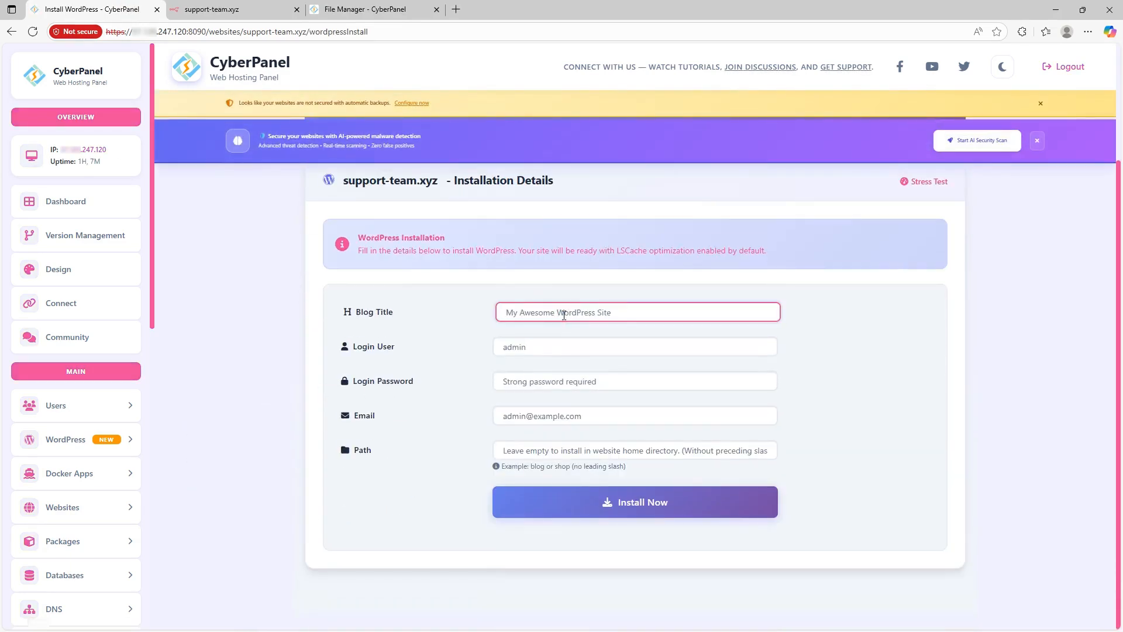
type("My 1st website")
Step: Enter the WordPress login user, password and e-mail, then launch the installation
left_click(514, 345)
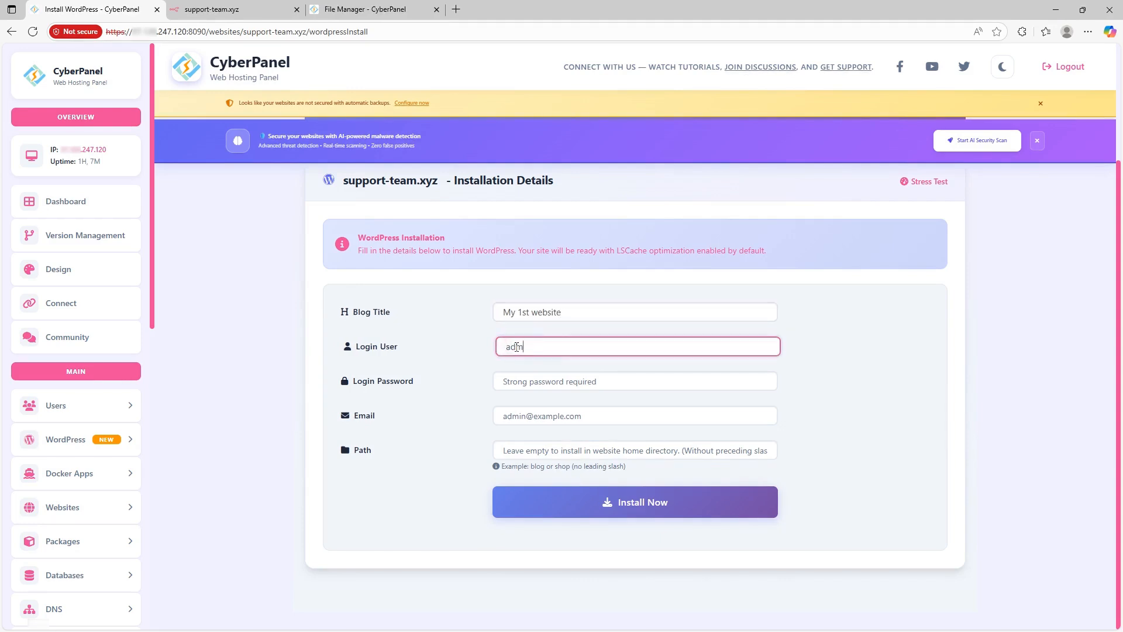
key("Return")
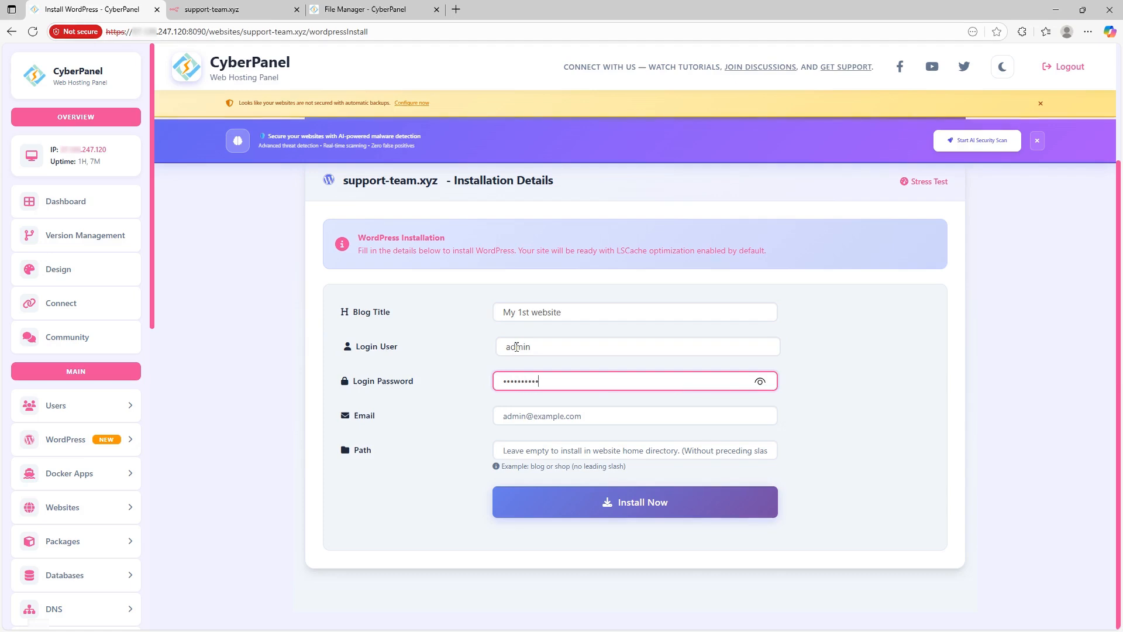
key("Tab")
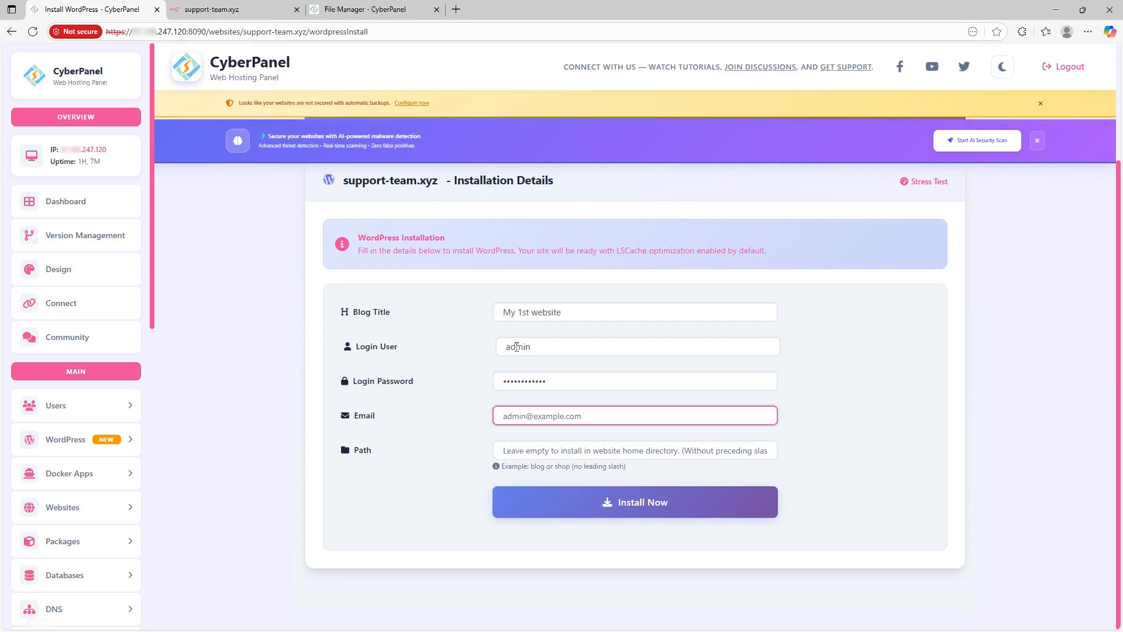
key("Tab")
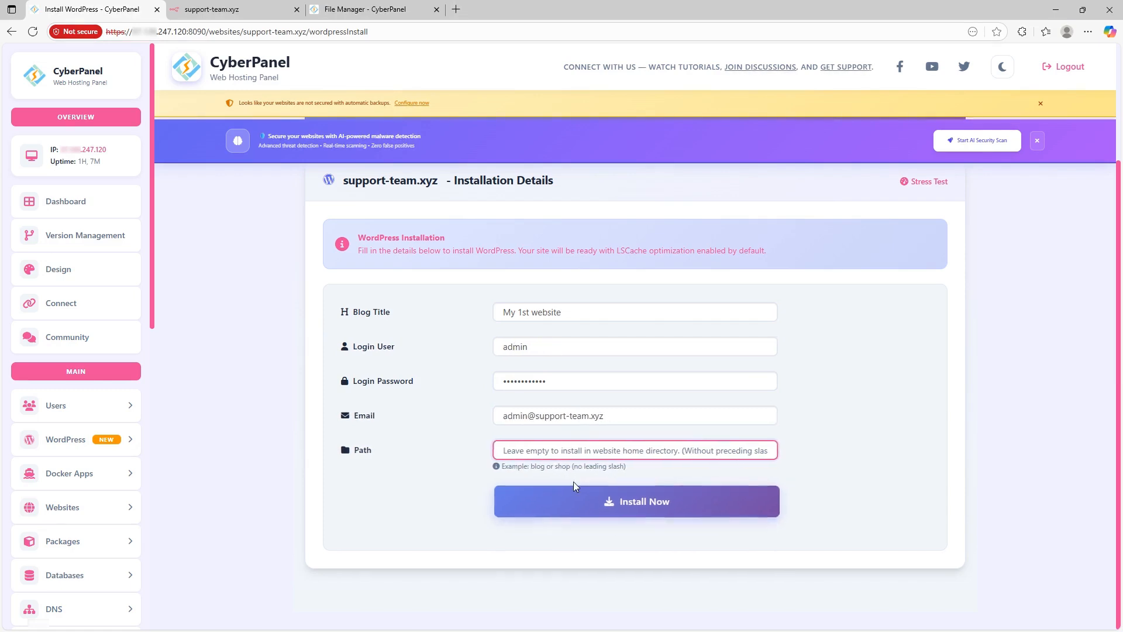
left_click(622, 502)
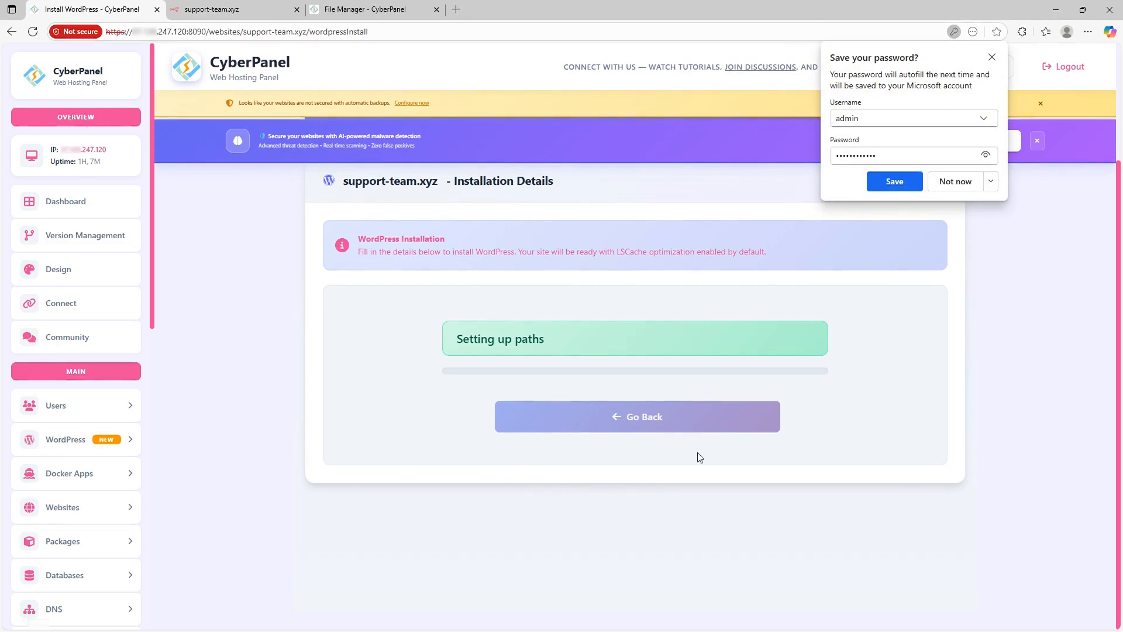
Step: Dismiss the save-password prompt, wait for 'Successfully Installed.', then switch to the site's tab
left_click(993, 58)
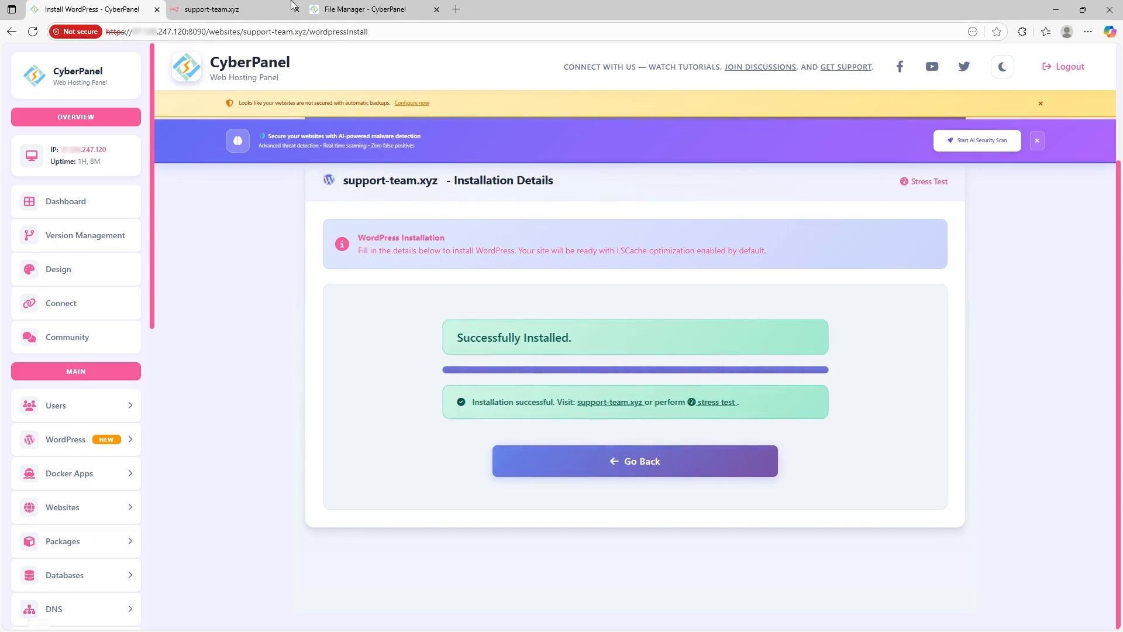
left_click(230, 7)
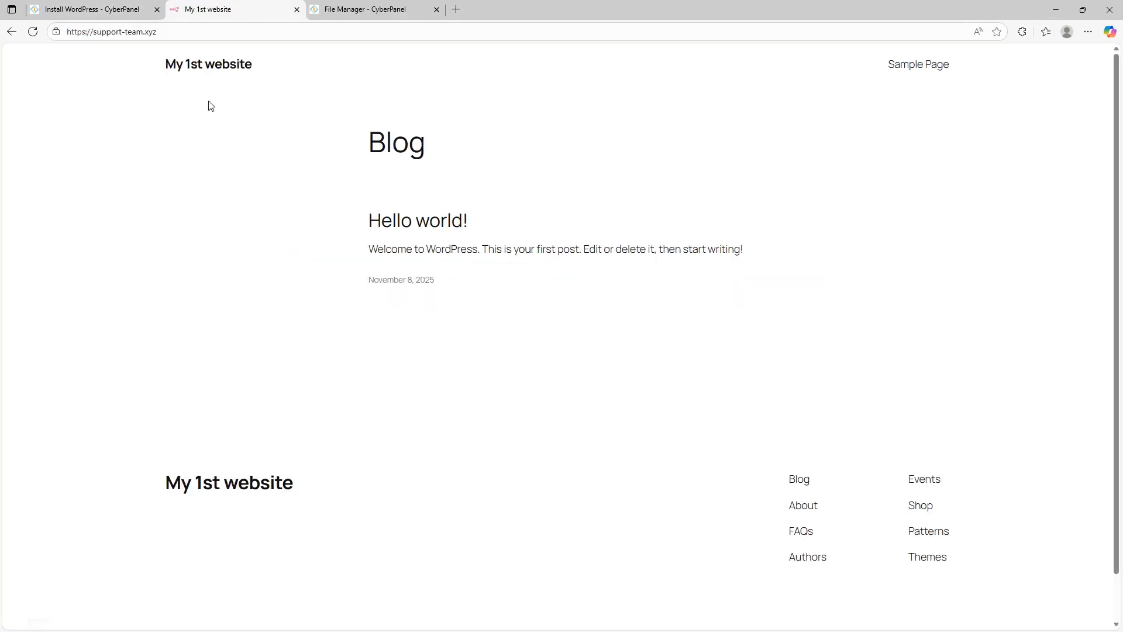
Step: Append /wp-admin to the site address to load the WordPress login page
left_click_drag(143, 74, 355, 206)
left_click(178, 193)
left_click(184, 31)
left_click(186, 38)
type("/wp")
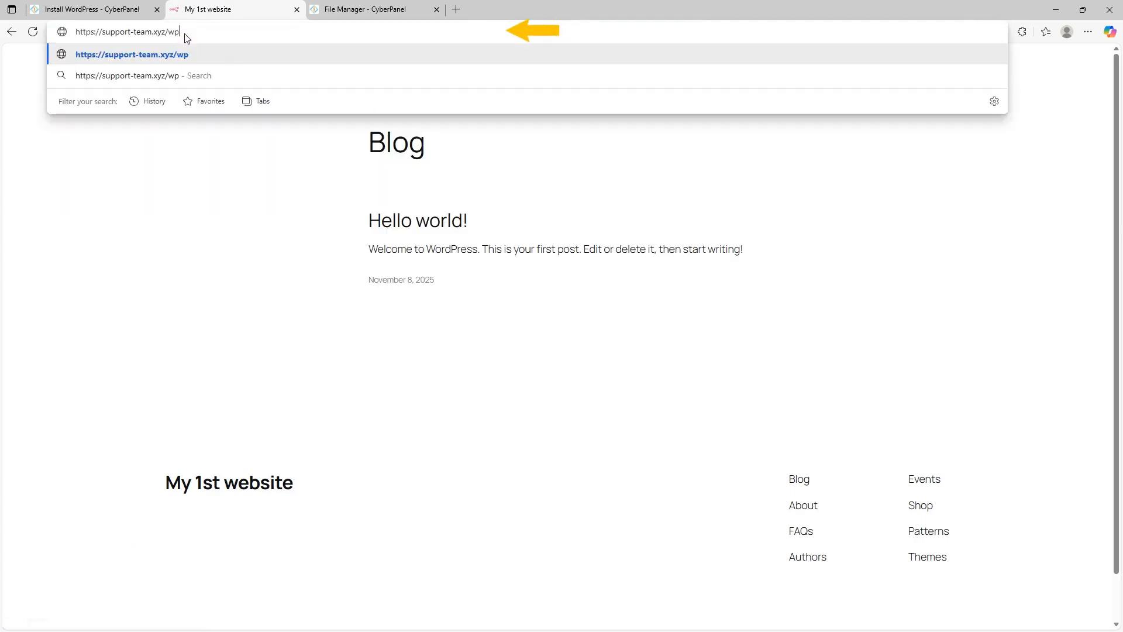
type("-admin")
key("Return")
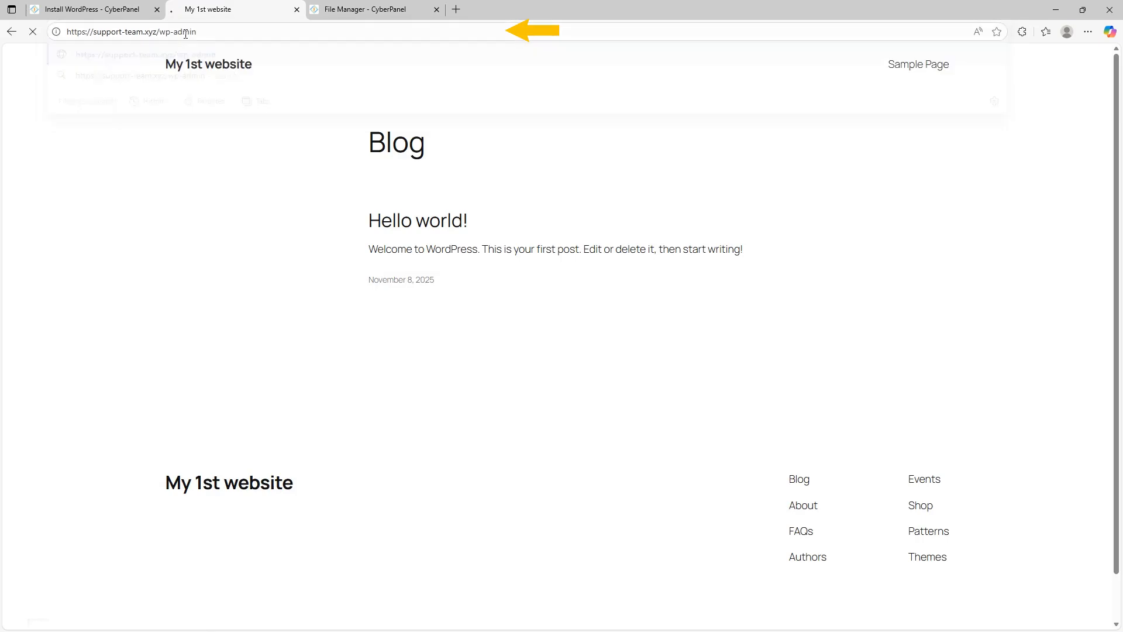
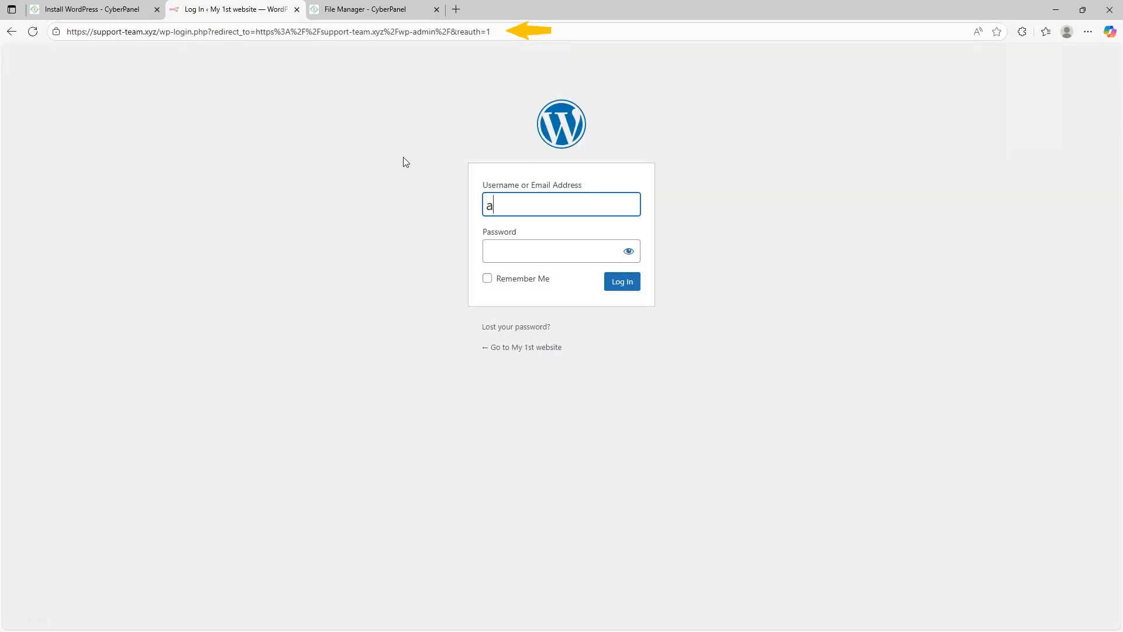
Step: Sign in with the admin user name and password, then dismiss the save-password prompt
key("Down")
key("Tab")
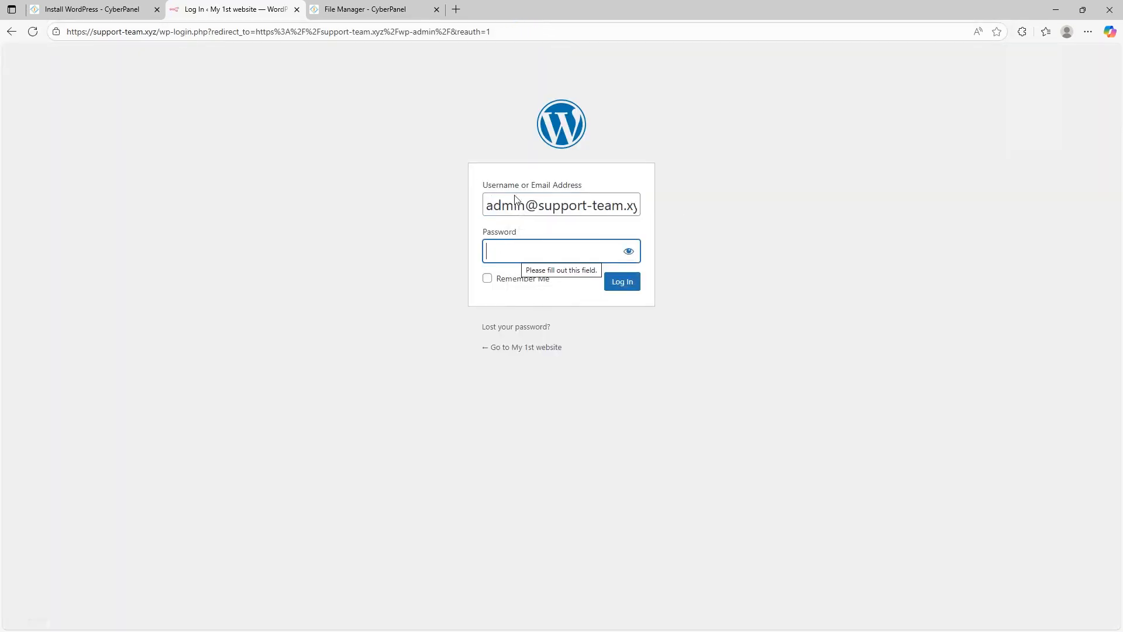
left_click(529, 209)
left_click_drag(529, 209, 795, 230)
key("BackSpace")
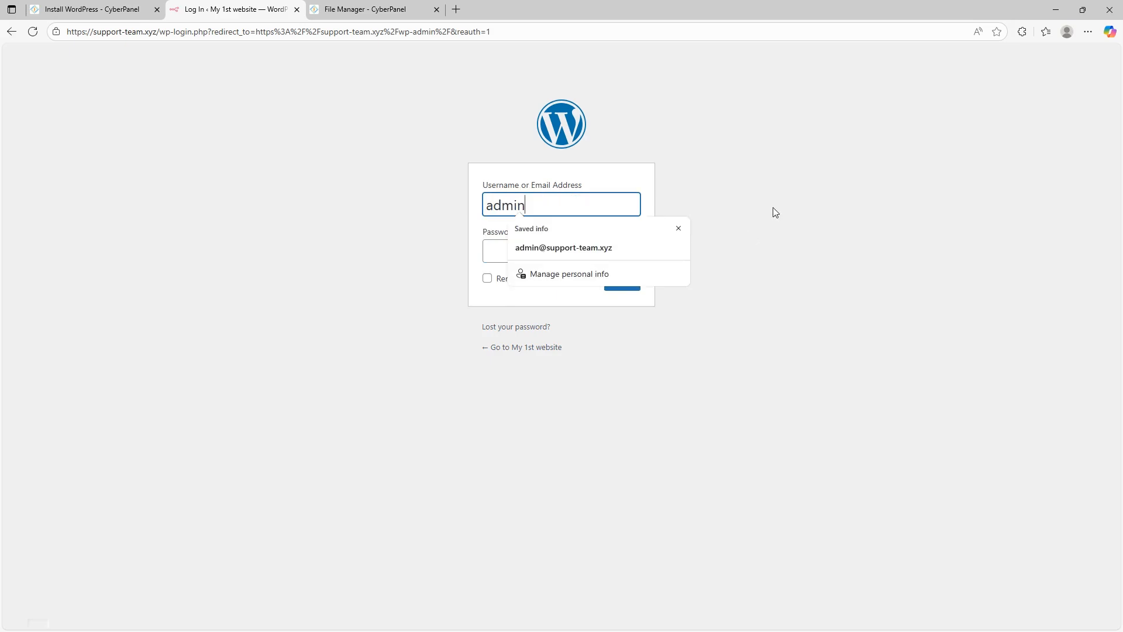
left_click(486, 247)
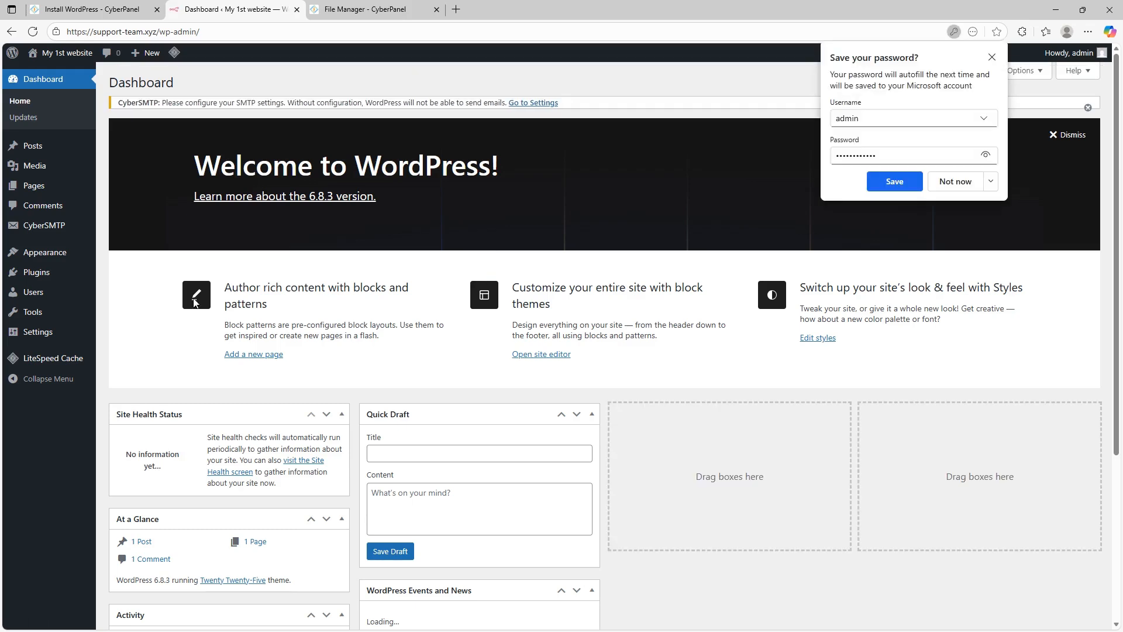
left_click(993, 58)
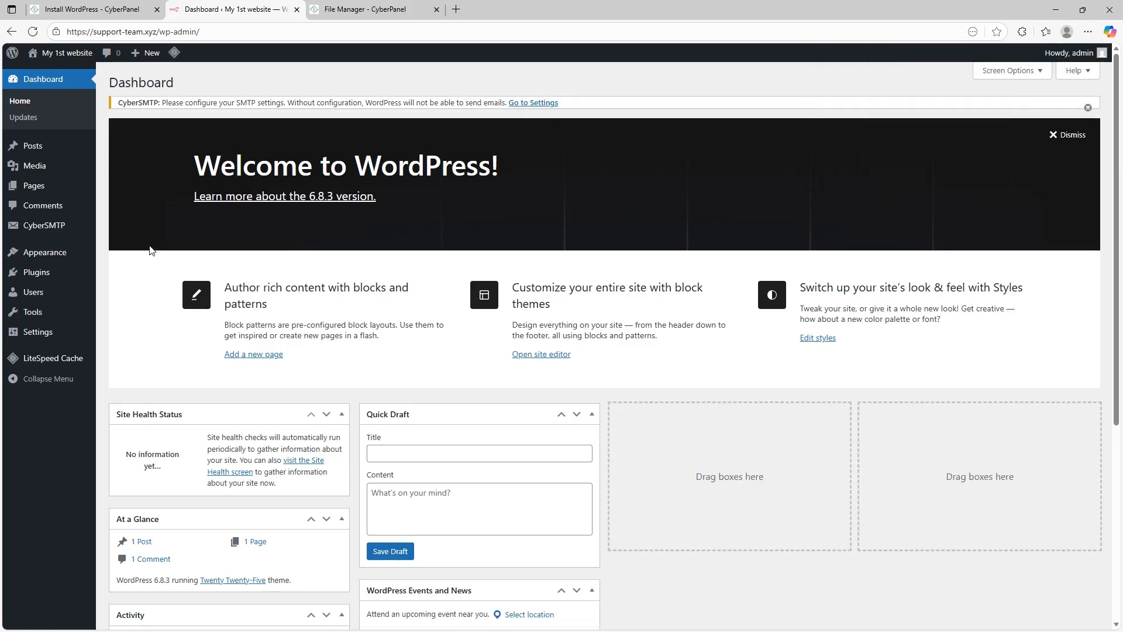
Step: Open PHP > Install Extensions in CyberPanel and select PHP 8.4
left_click(117, 9)
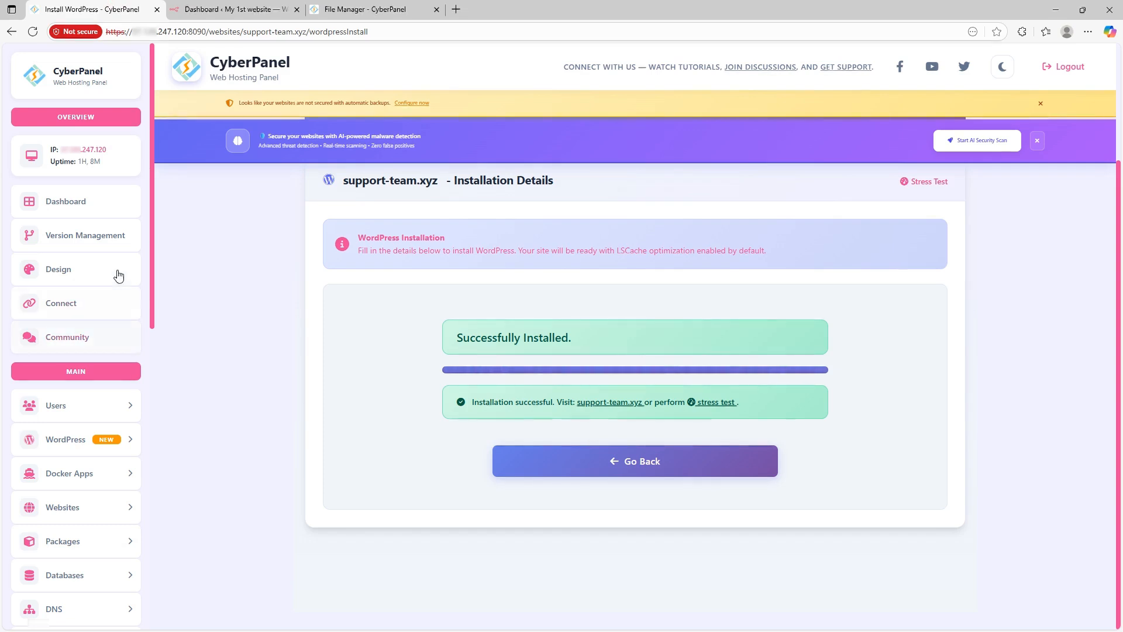
scroll(107, 227, "up", 3)
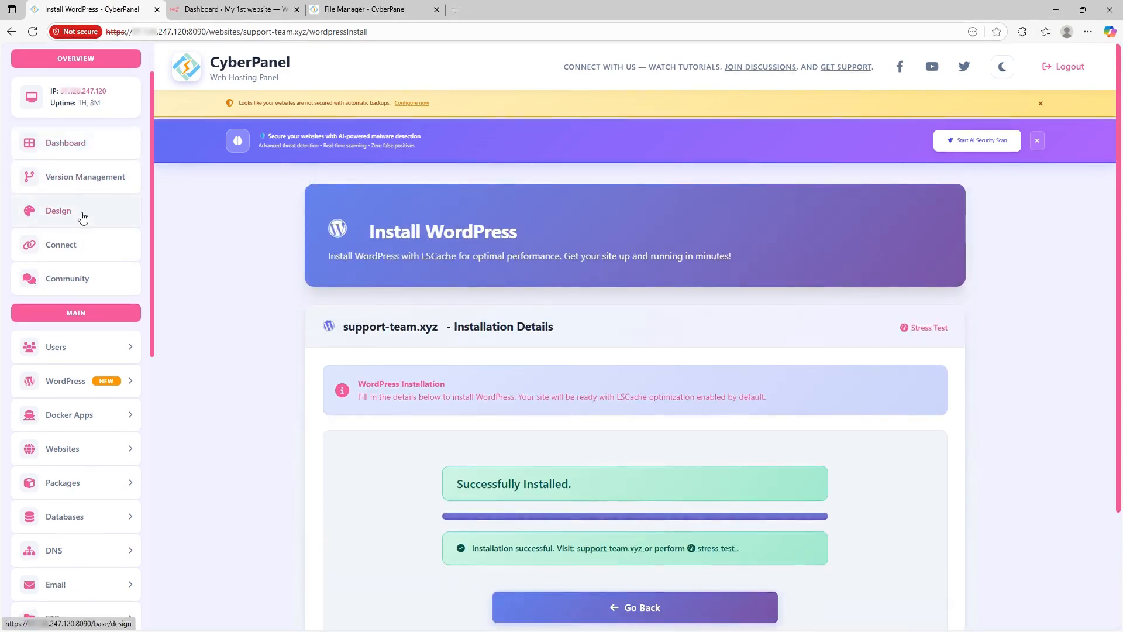
scroll(82, 211, "down", 5)
scroll(80, 266, "down", 5)
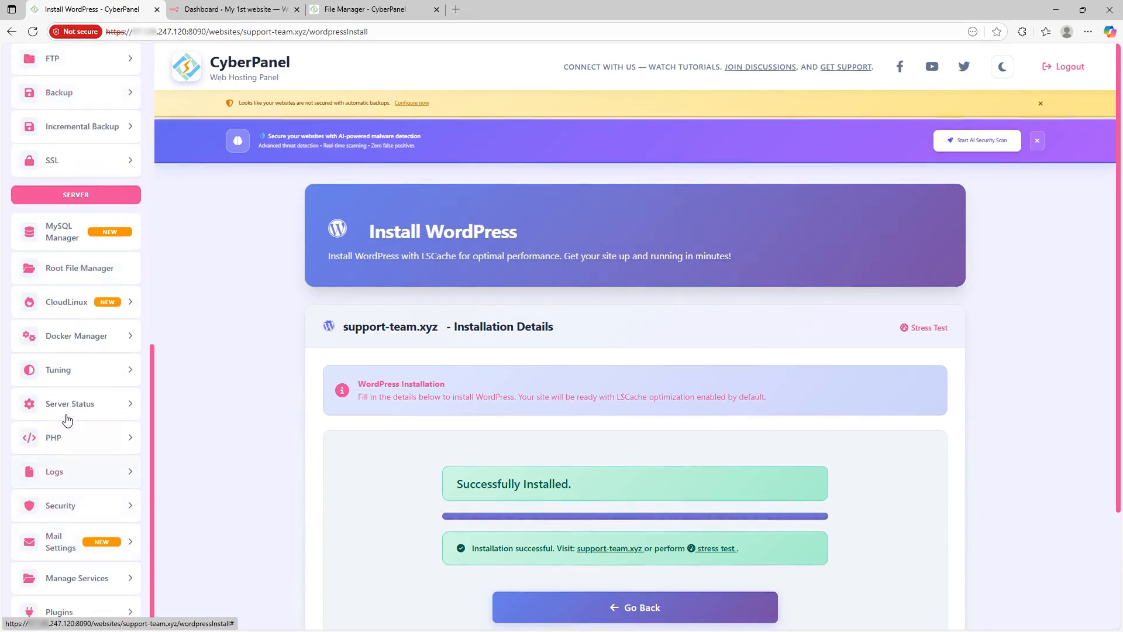
left_click(80, 446)
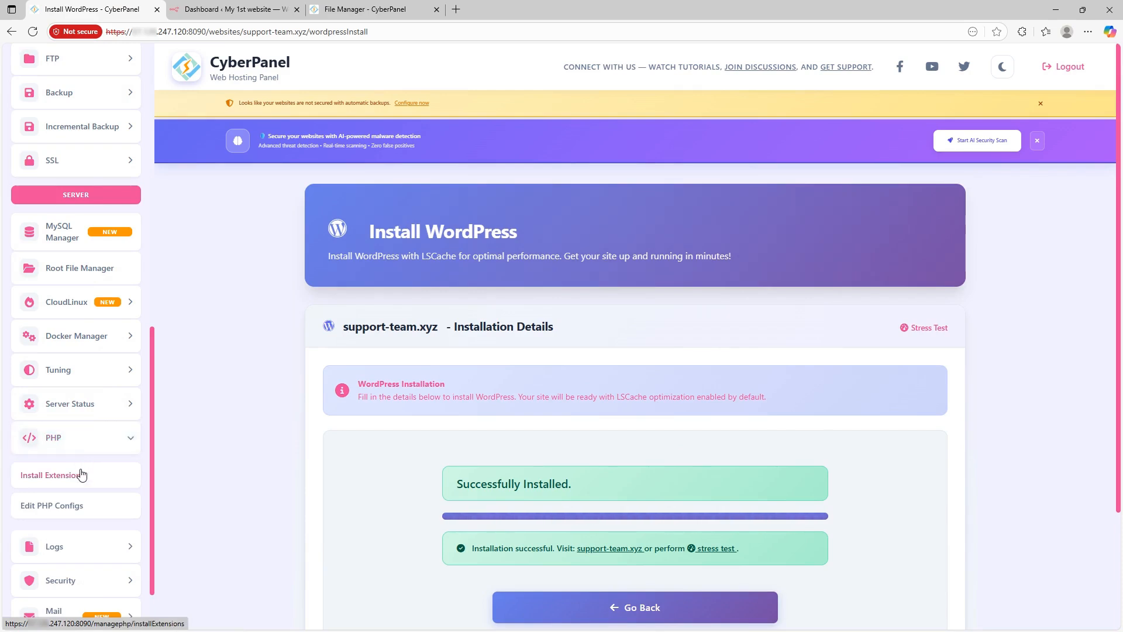
left_click(81, 474)
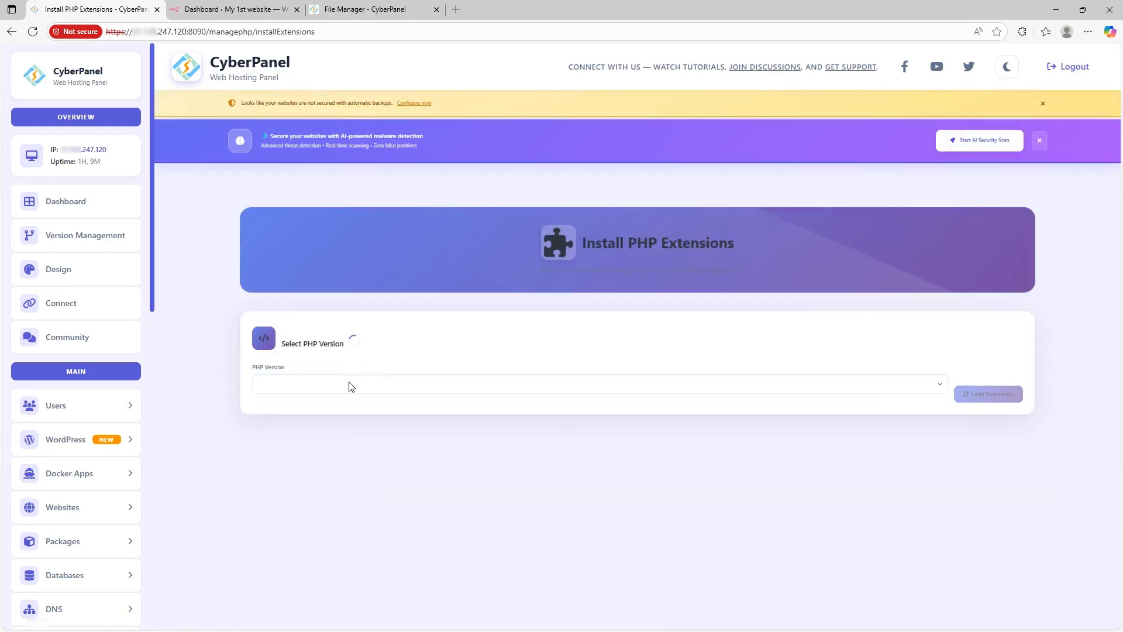
left_click(347, 386)
left_click(279, 460)
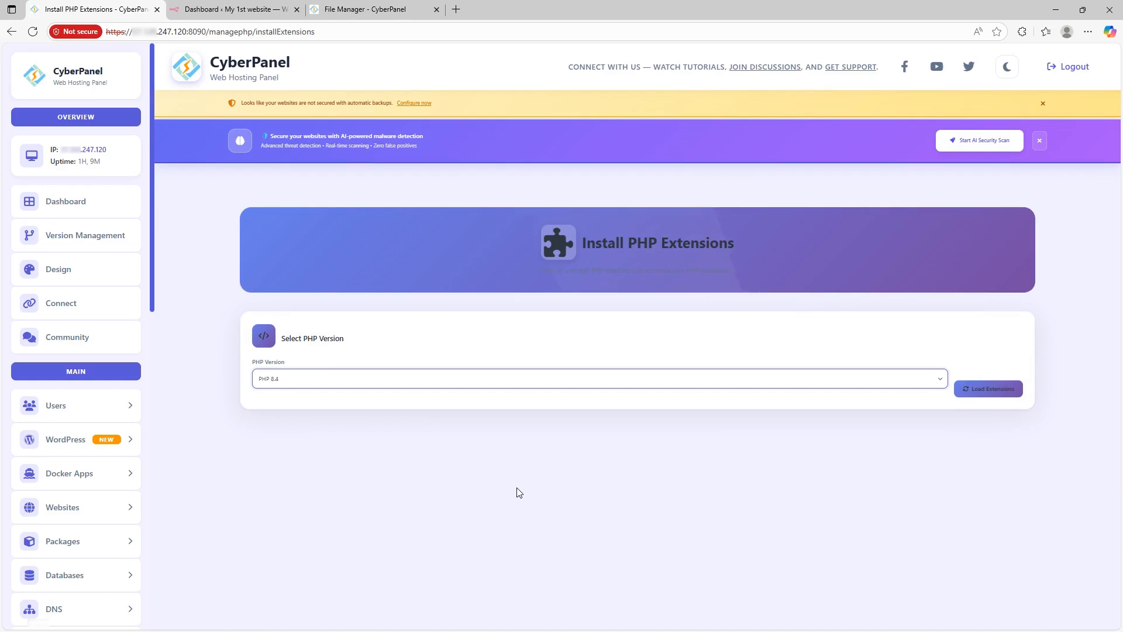
Step: Search the extensions for 'cube' and confirm lsphp84-ioncube is marked Installed
scroll(448, 446, "down", 2)
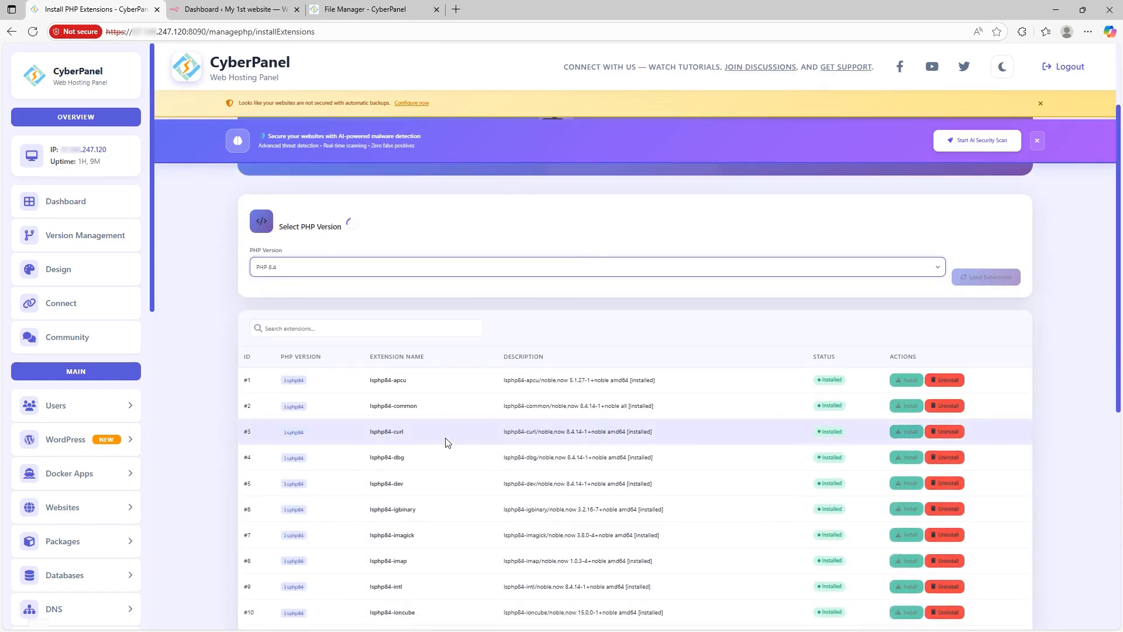
left_click(363, 326)
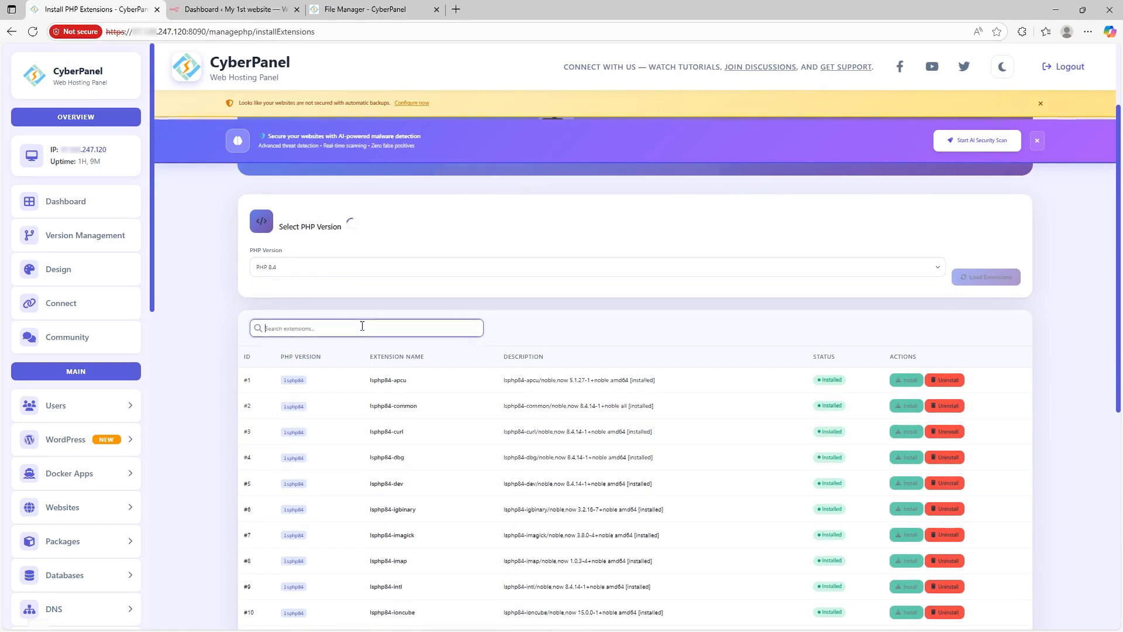
type("cube")
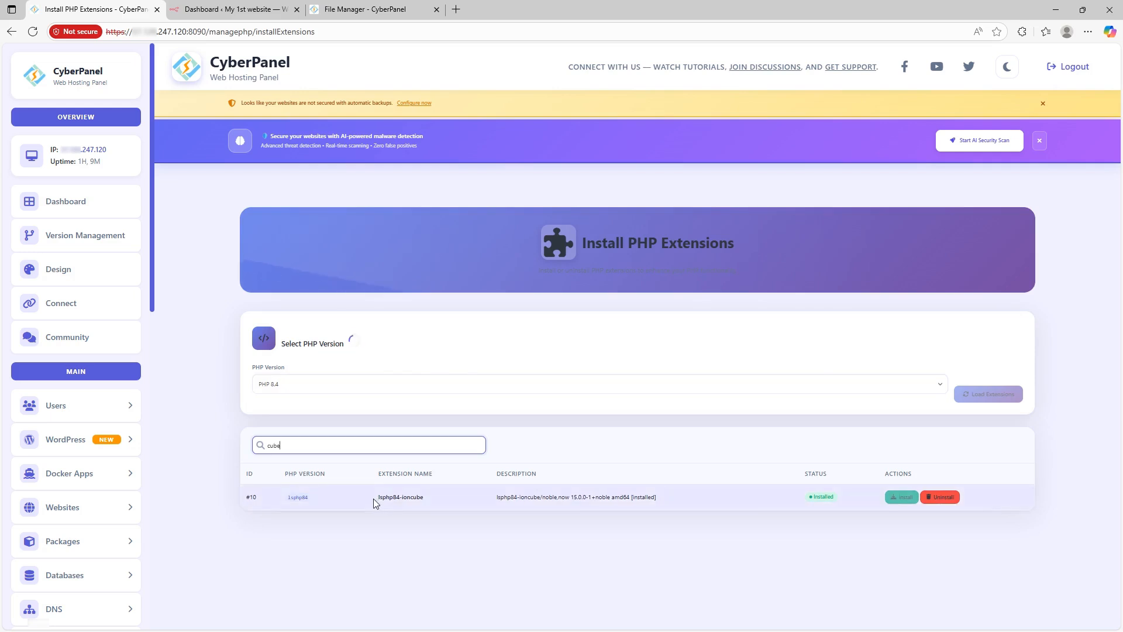
left_click_drag(378, 498, 421, 497)
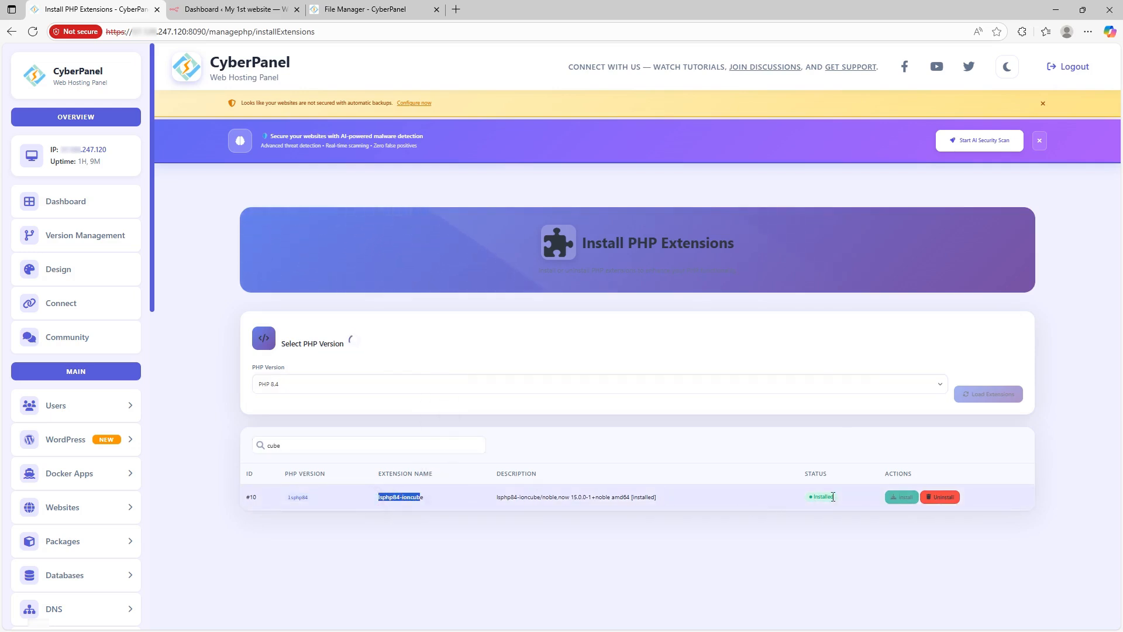
left_click_drag(799, 502, 898, 506)
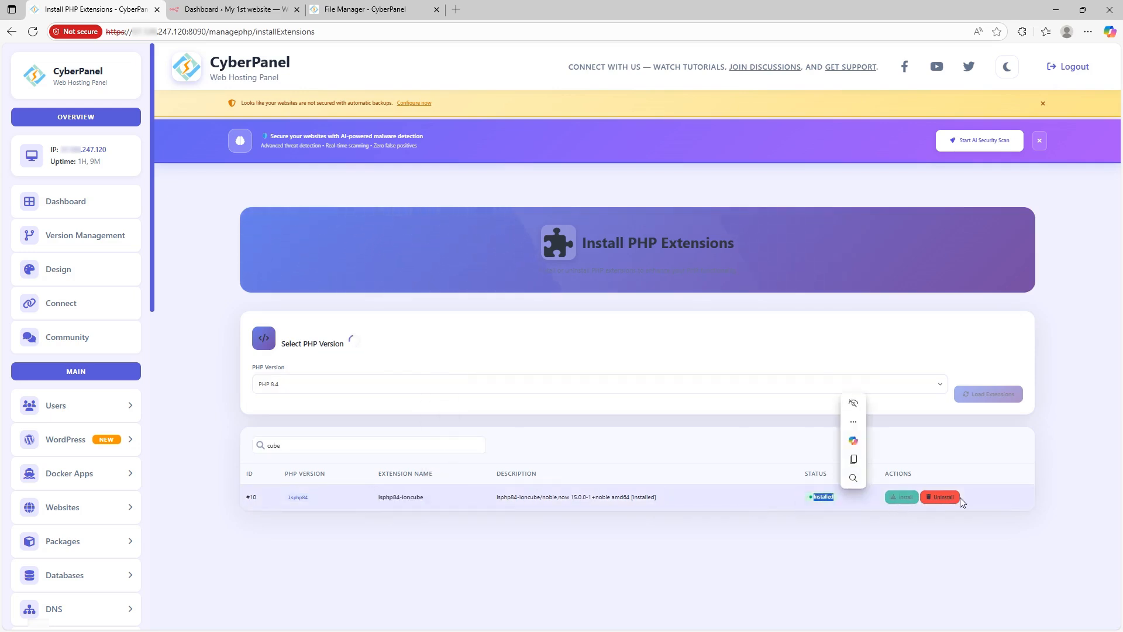
left_click(935, 536)
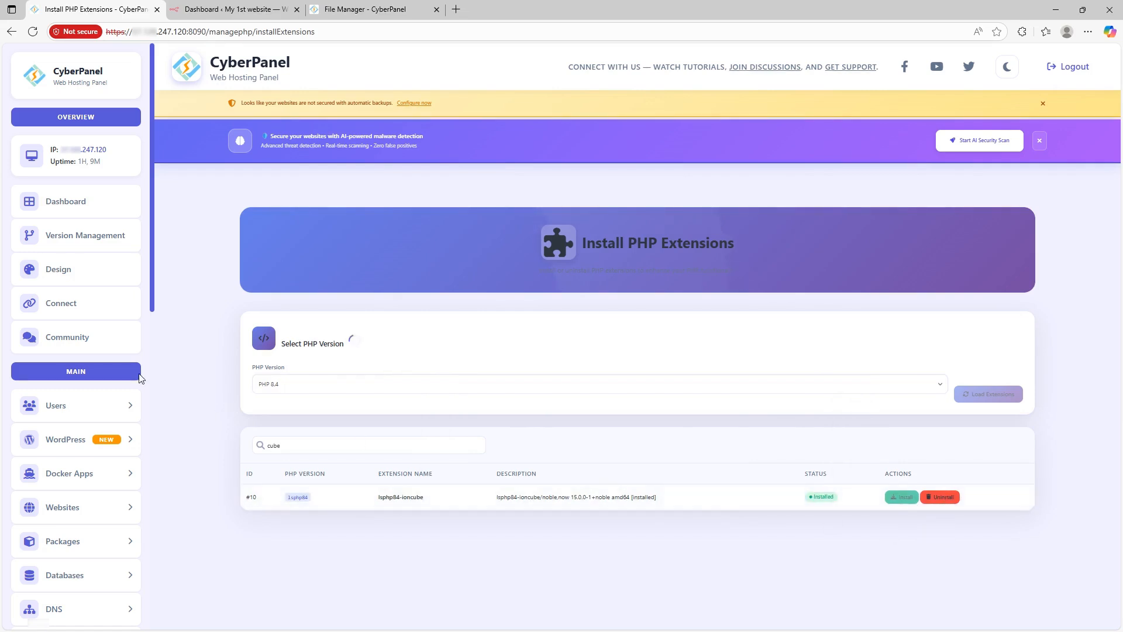
scroll(71, 403, "down", 3)
scroll(72, 393, "up", 3)
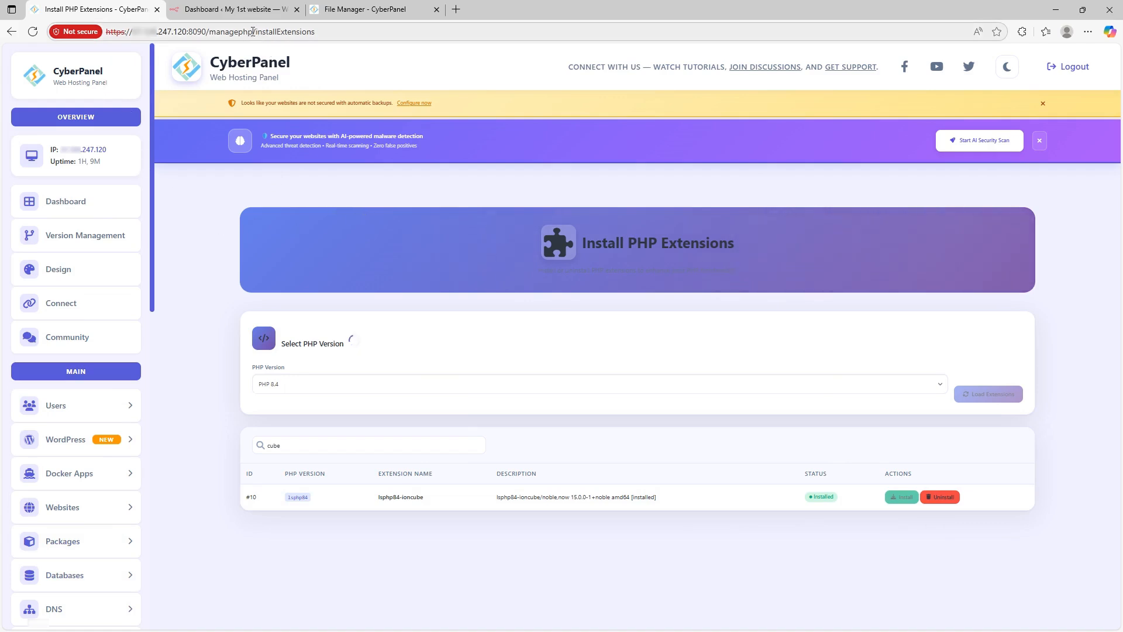
Step: Trim the address to the server root to reach the dashboard, then open Websites > List Websites
left_click_drag(210, 31, 366, 47)
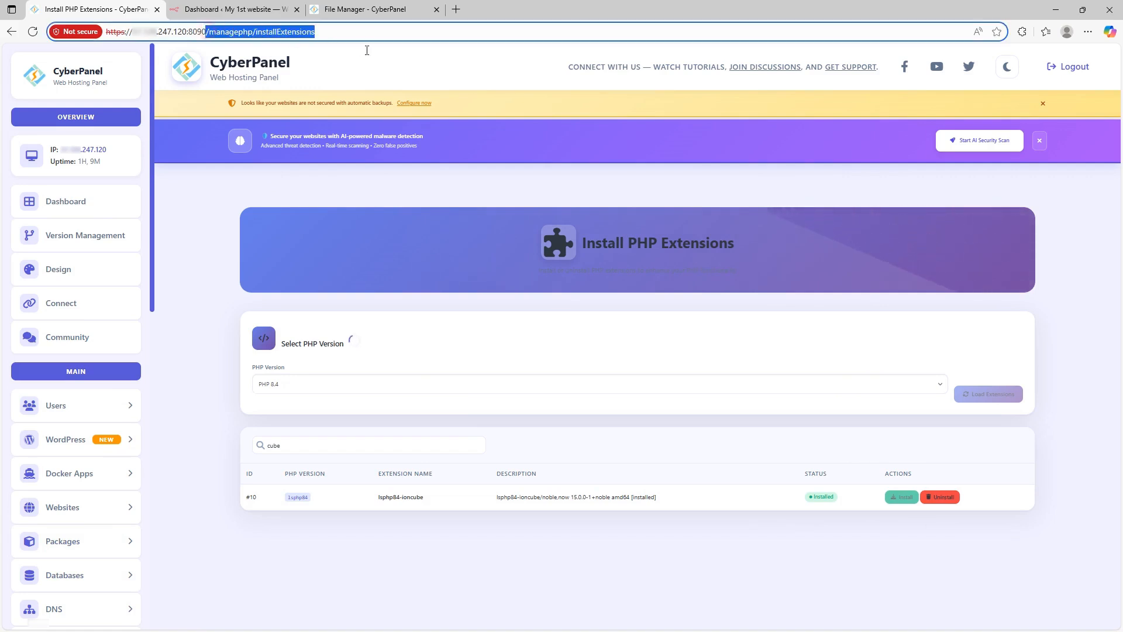
key("BackSpace")
key("Return")
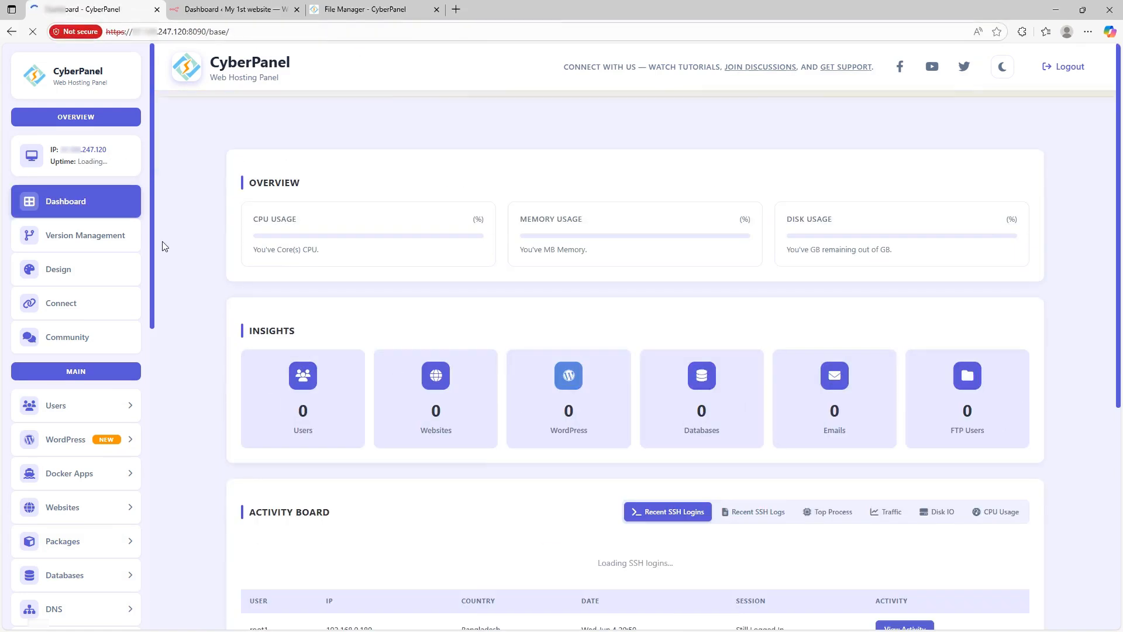
scroll(75, 360, "down", 5)
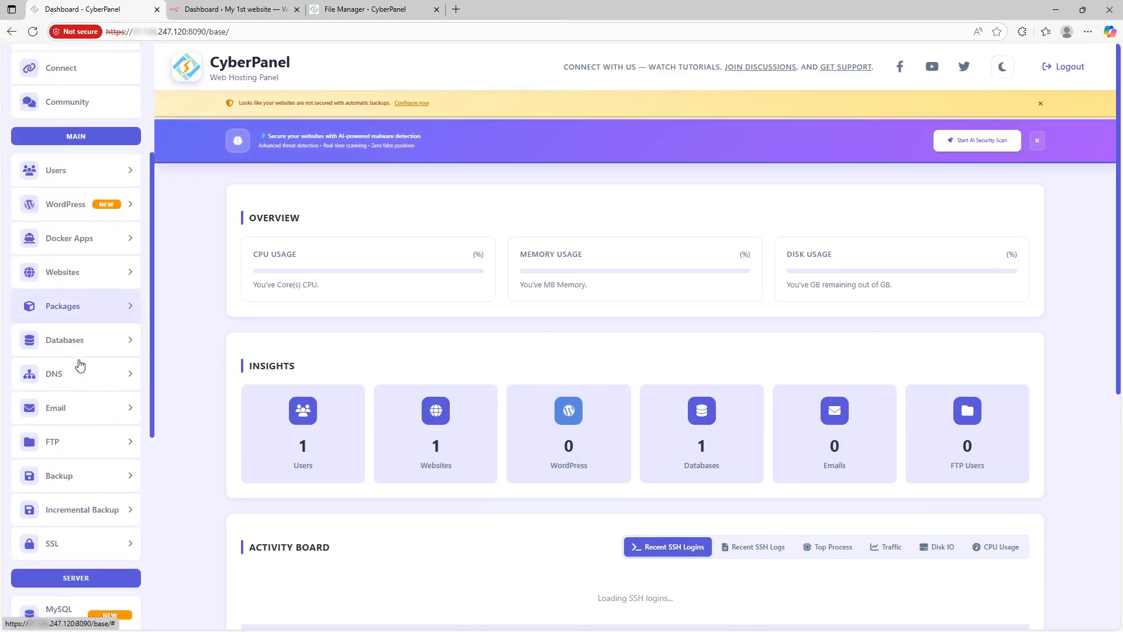
scroll(101, 389, "down", 6)
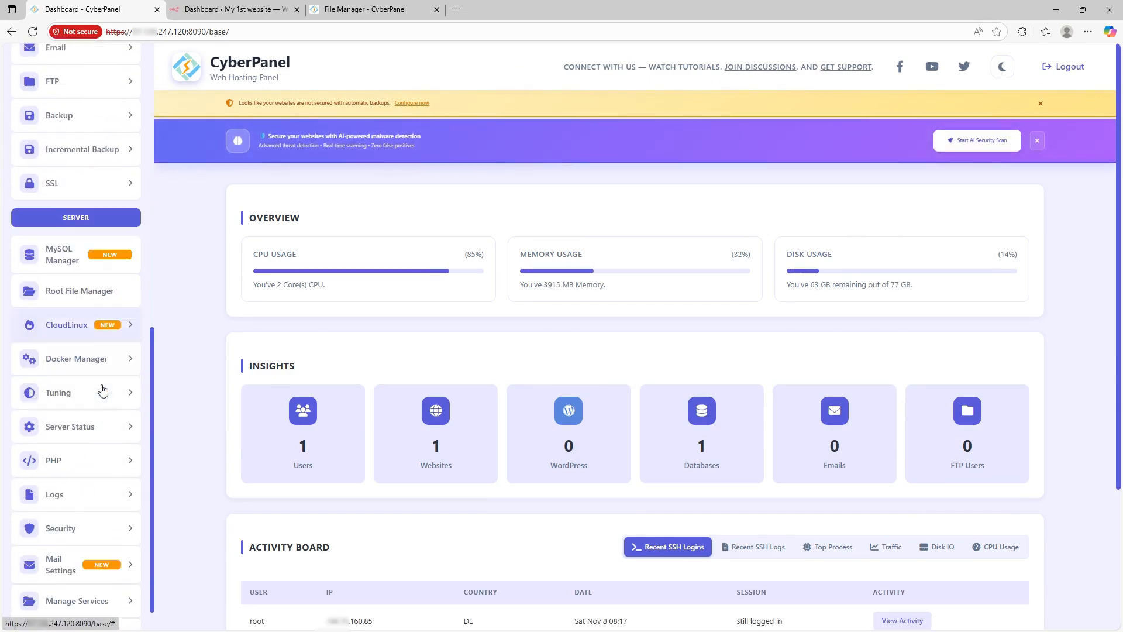
scroll(102, 390, "down", 2)
scroll(94, 392, "up", 4)
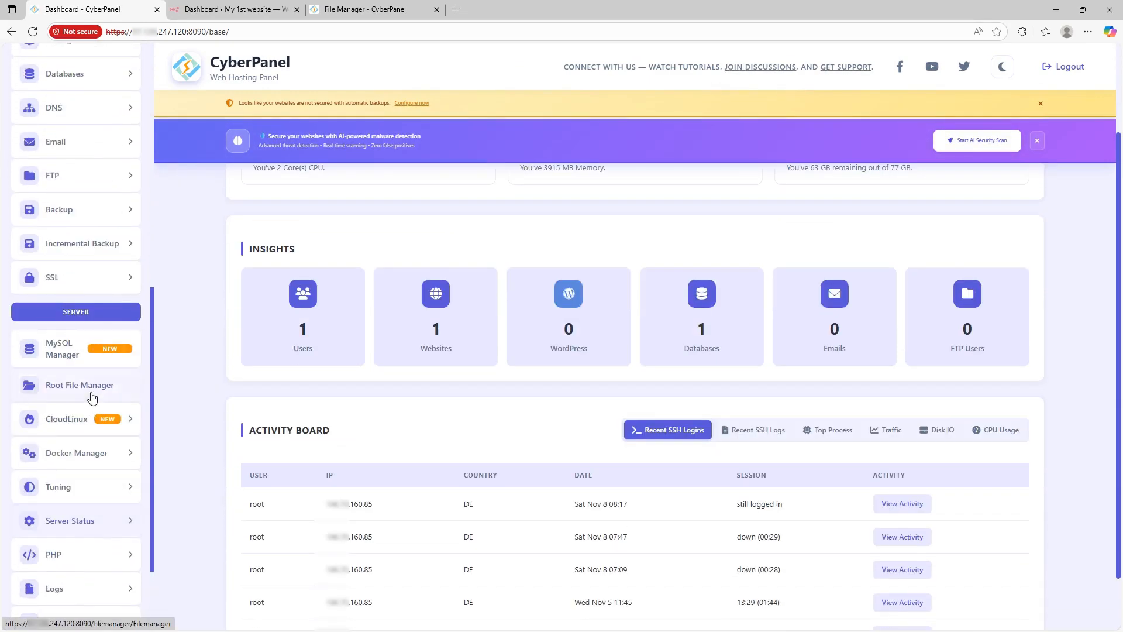
scroll(91, 393, "up", 2)
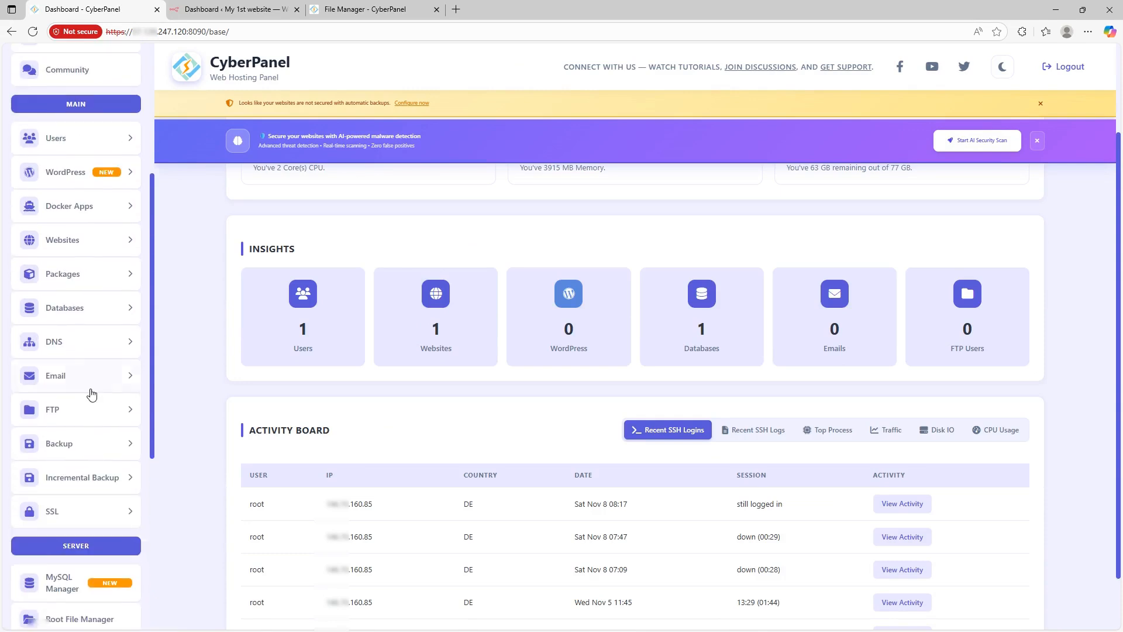
left_click(94, 241)
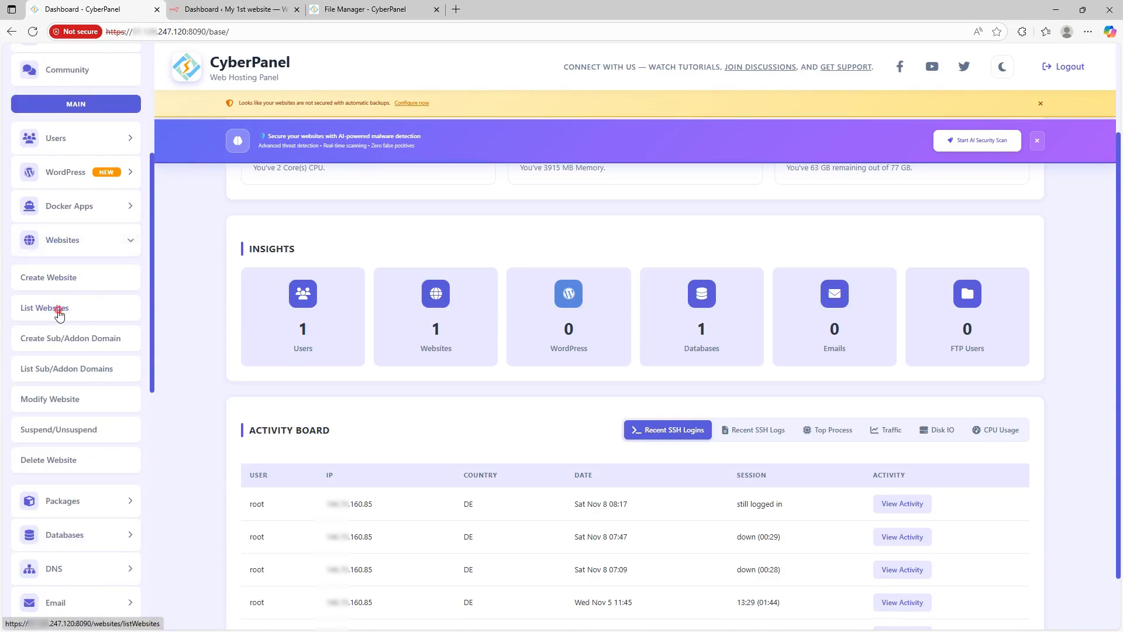
left_click(59, 310)
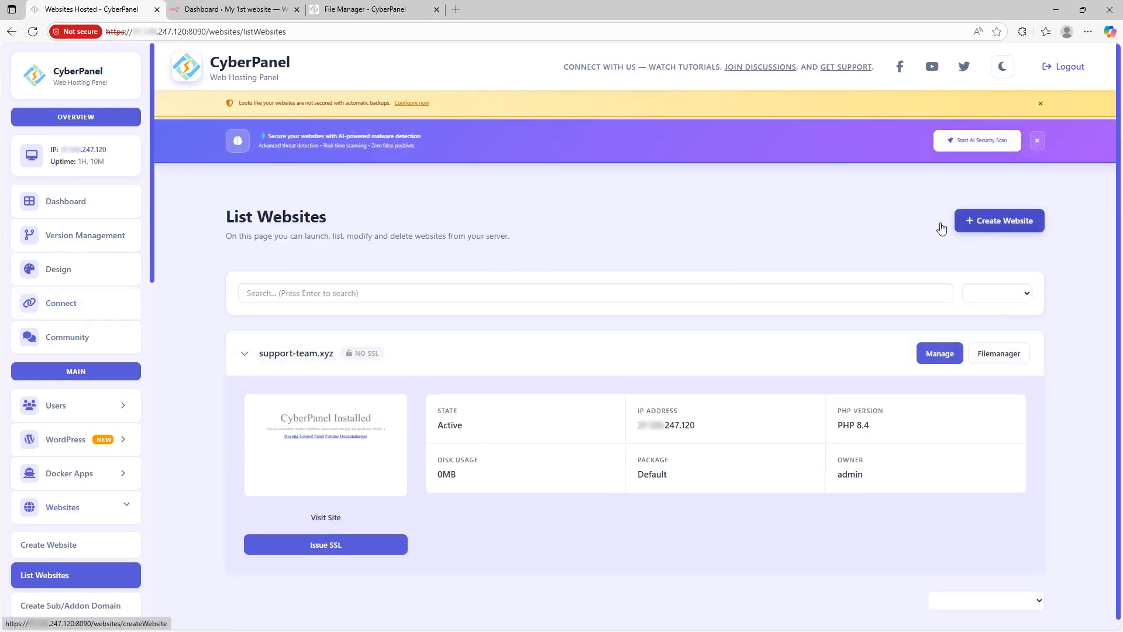
Step: Start a new website on the Default package with admin as owner
left_click(973, 233)
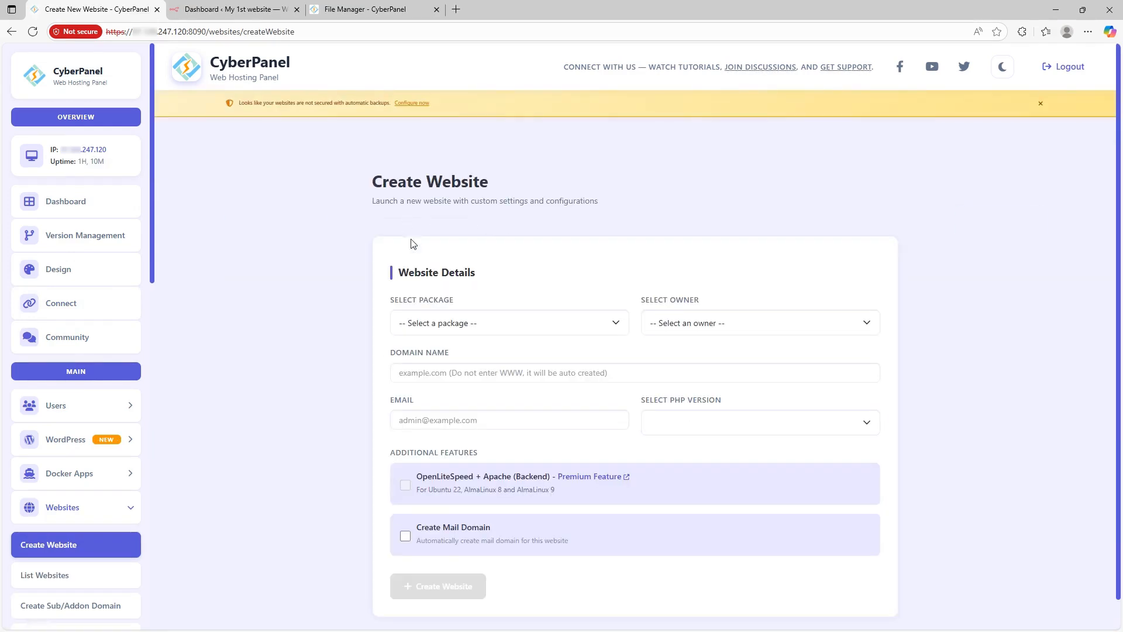
left_click(443, 355)
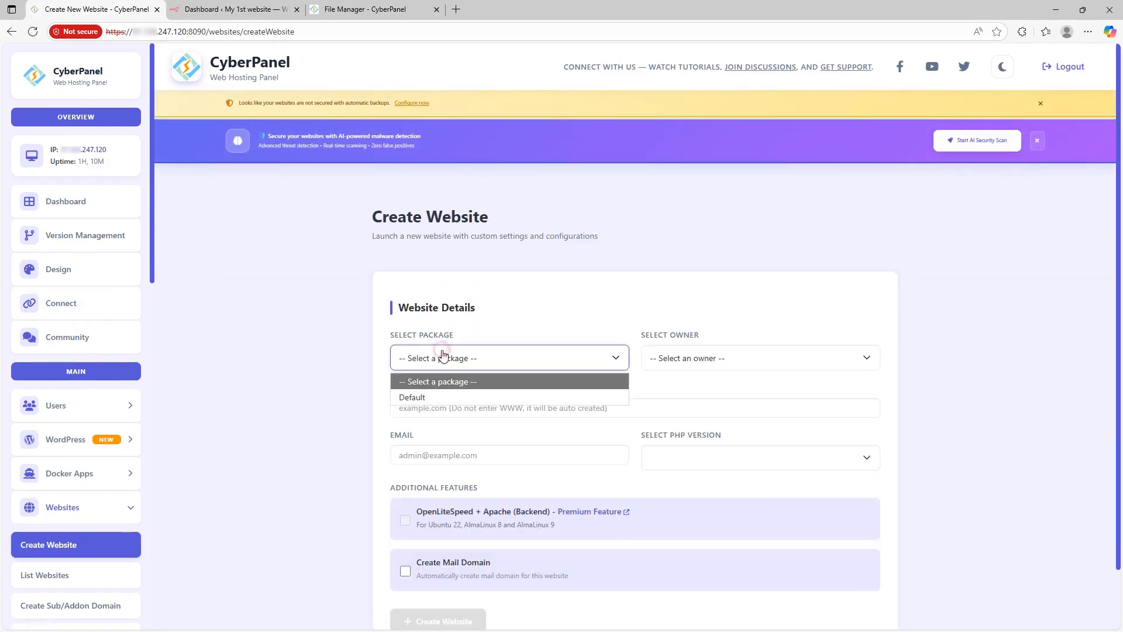
left_click(420, 396)
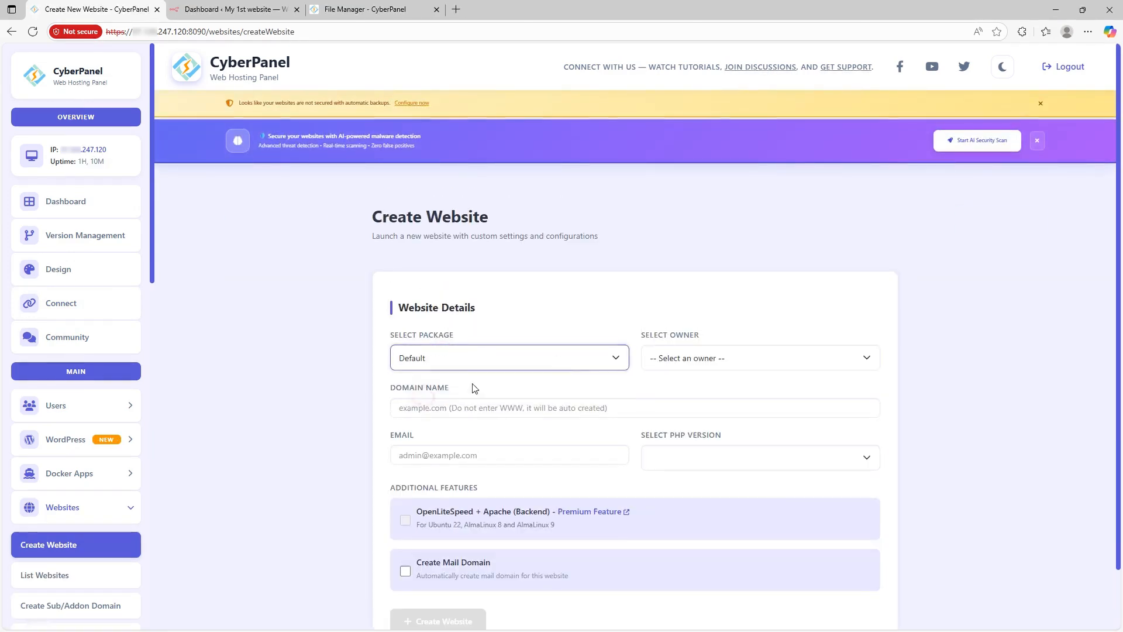
left_click(701, 358)
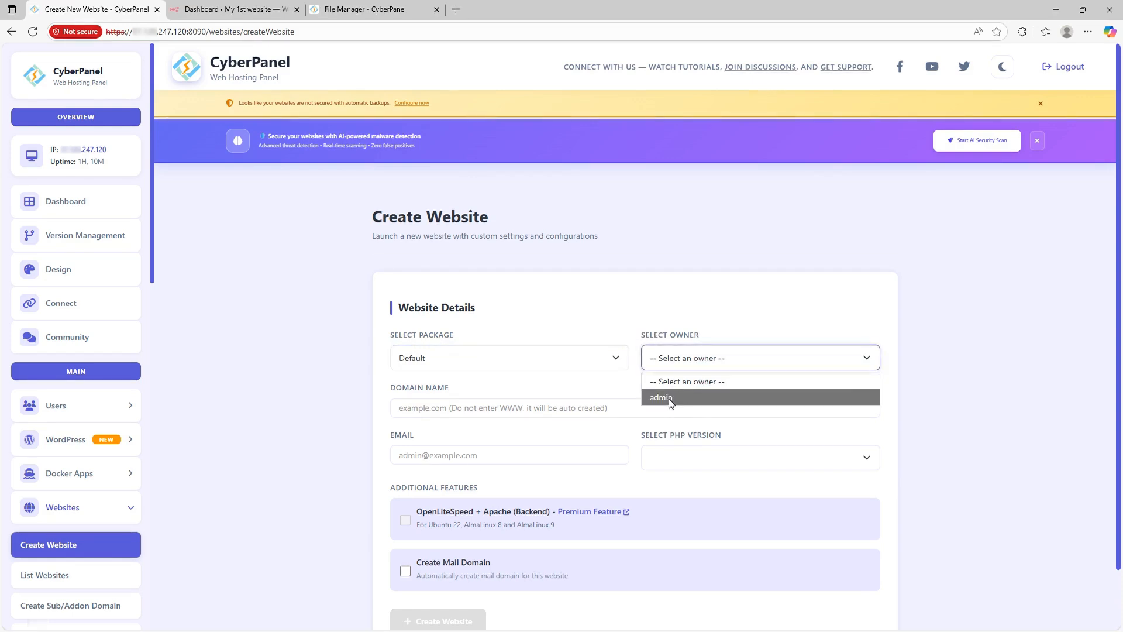
left_click(669, 398)
Step: Fill the saved support-team.xyz domain and e-mail, inserting 'web2.' into both
left_click(440, 407)
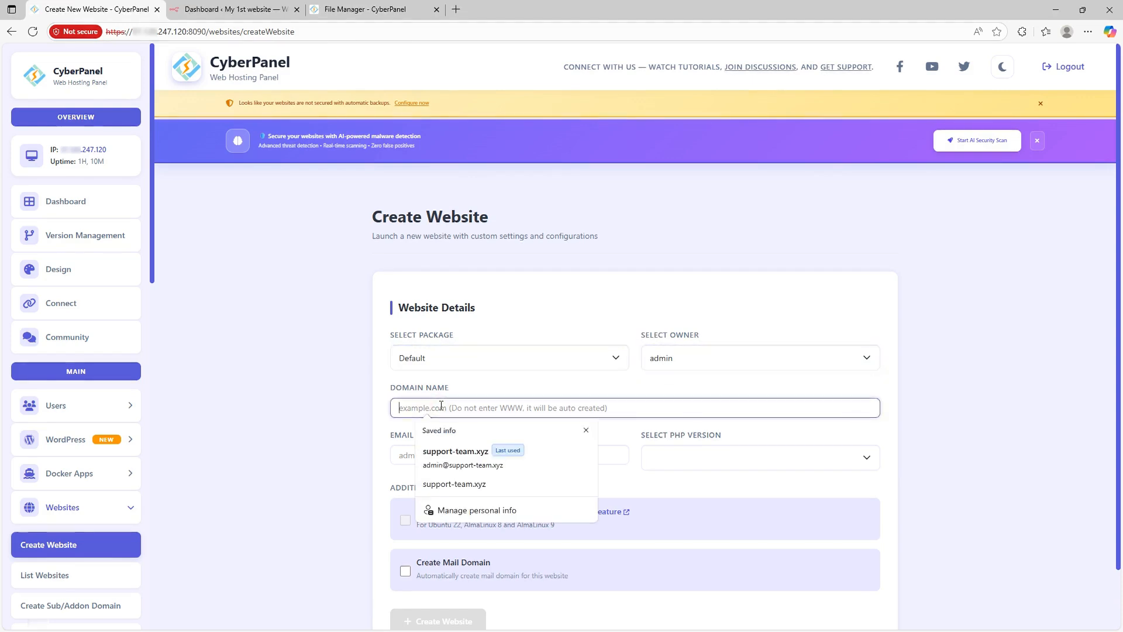
key("Down")
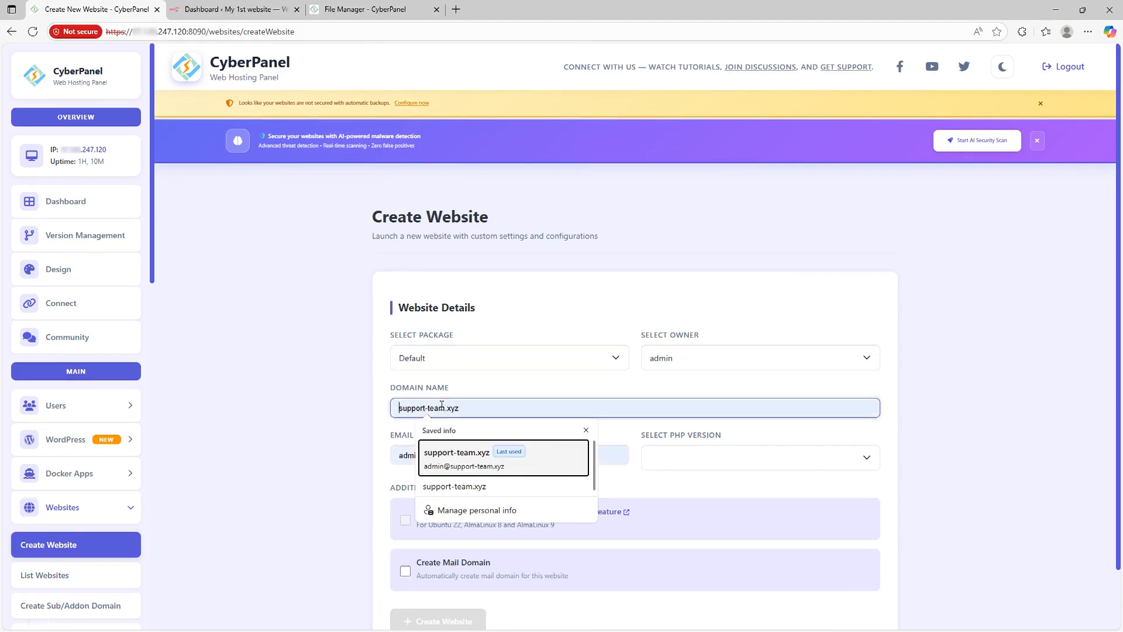
left_click(462, 453)
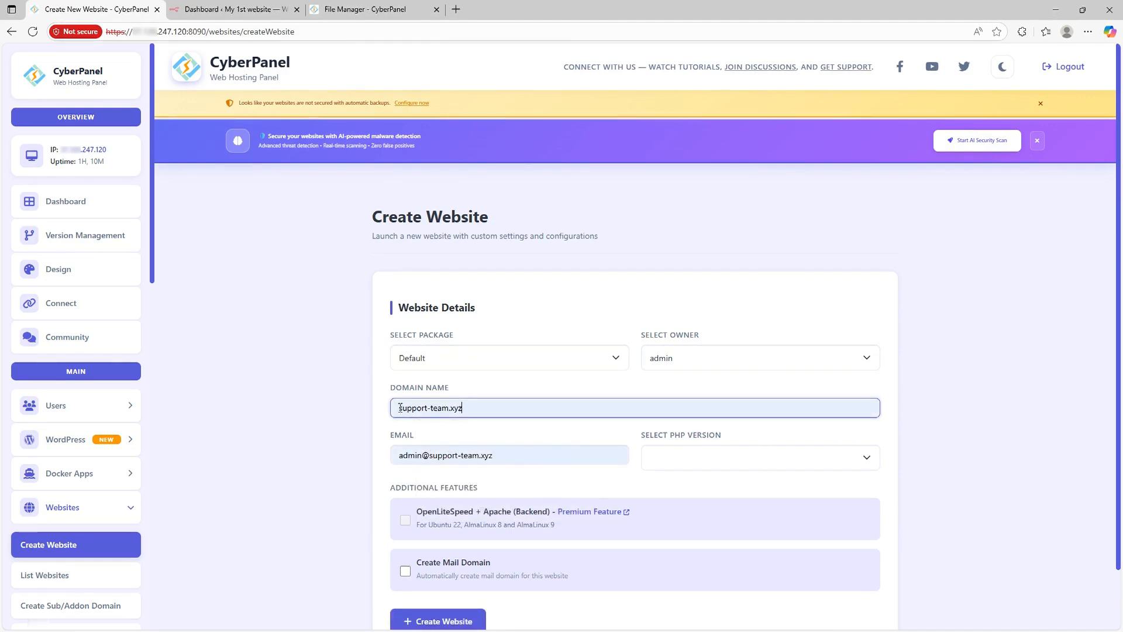
left_click(400, 408)
type("web2")
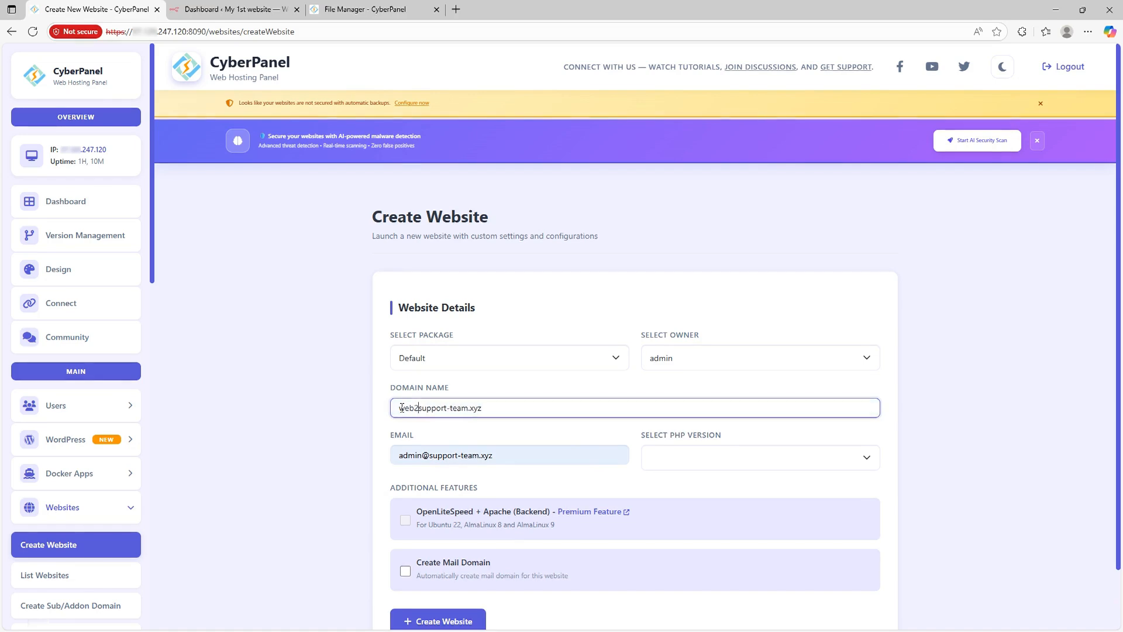
type(".")
left_click(435, 453)
left_click(436, 455)
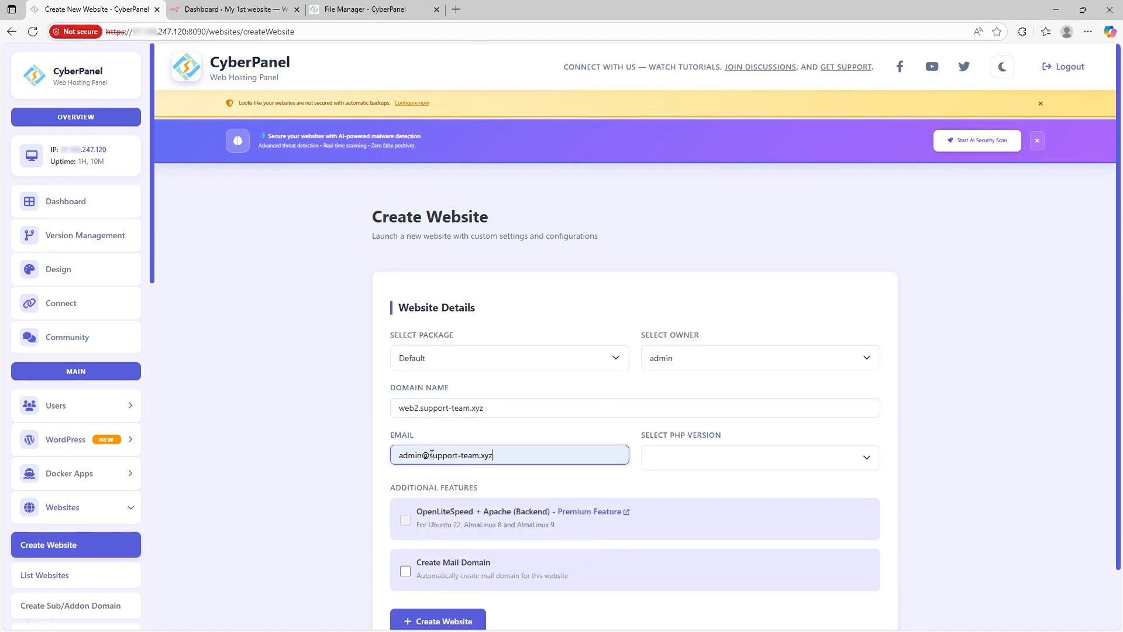
left_click(431, 455)
type("web2.")
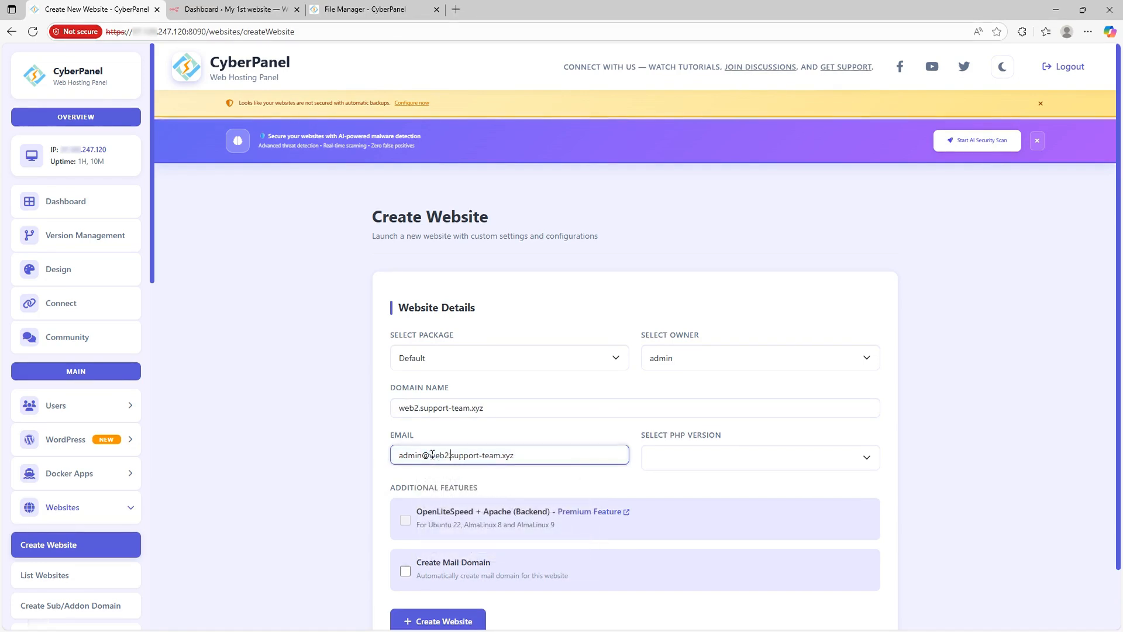
Step: Choose PHP 8.3, enable Create Mail Domain, and create the website
left_click(682, 456)
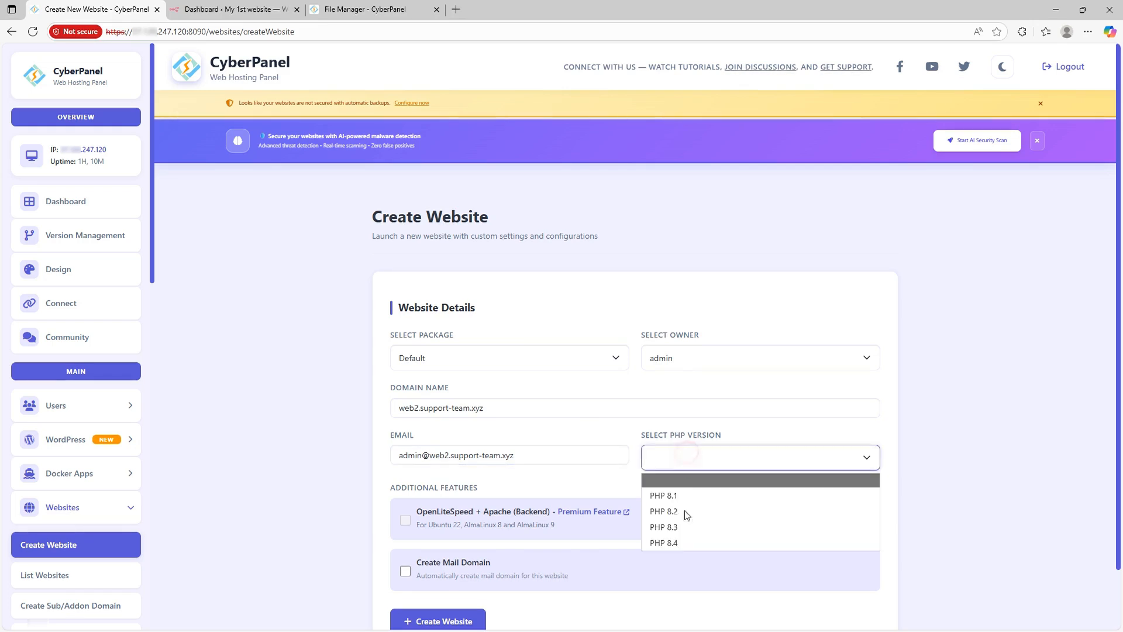
left_click(686, 528)
scroll(331, 355, "down", 1)
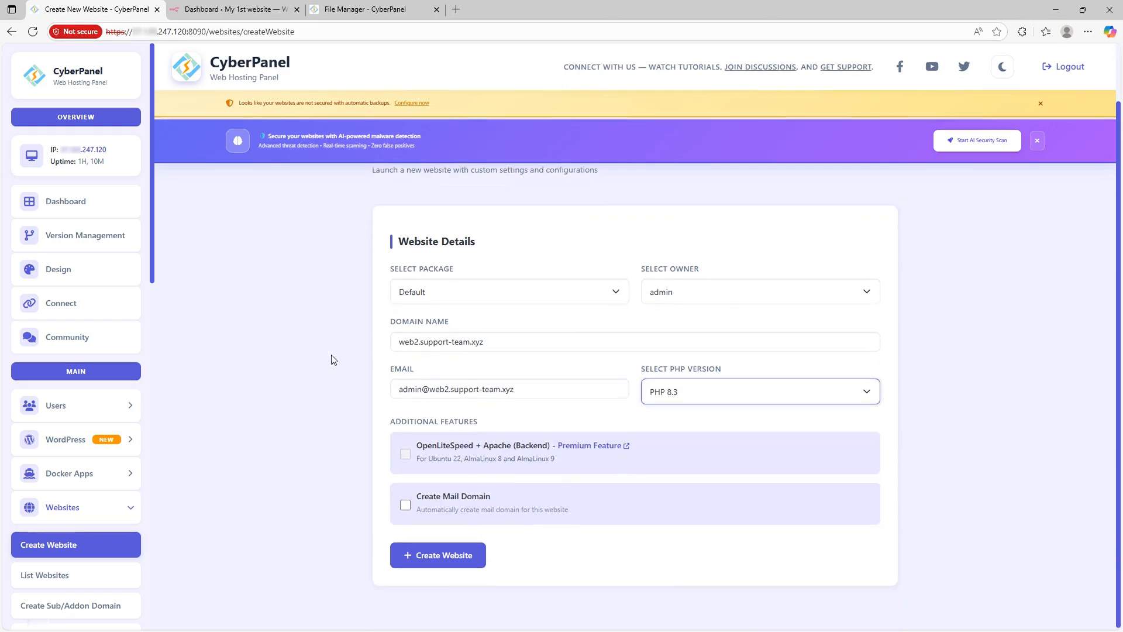
left_click(406, 506)
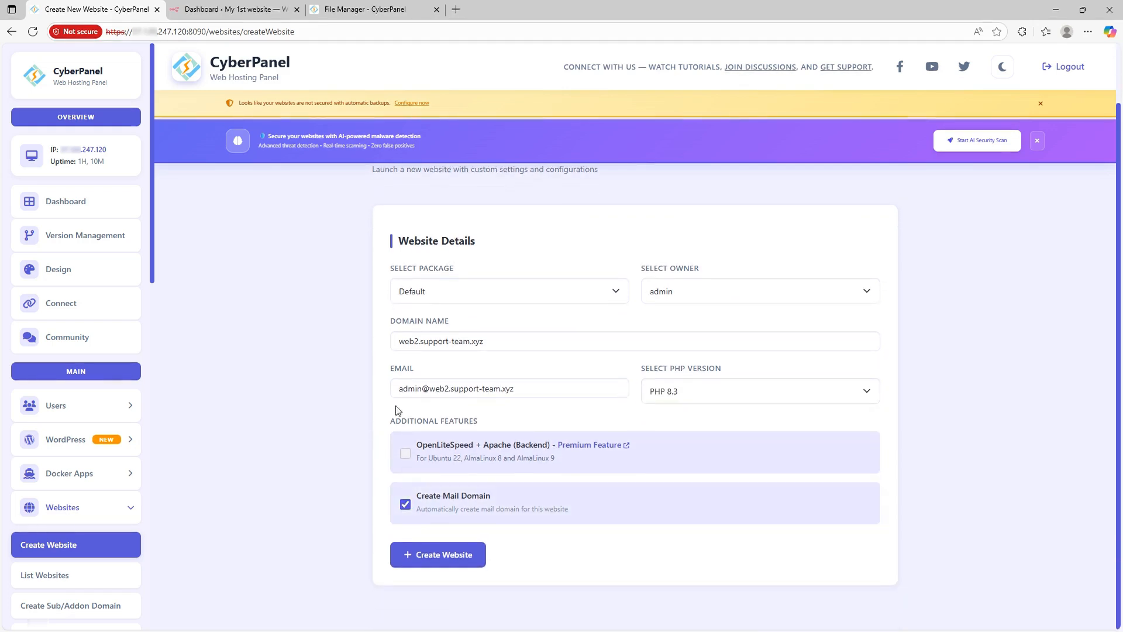
left_click(454, 564)
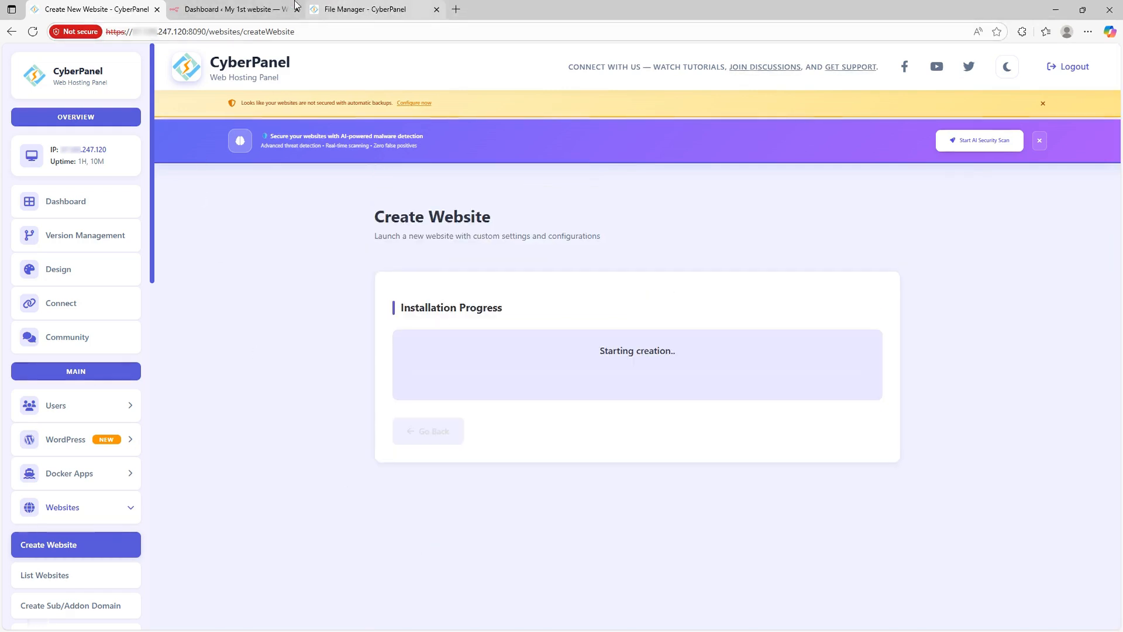
Step: Load web2.support-team.xyz in a new tab from the copied address, then return to CyberPanel
left_click(235, 10)
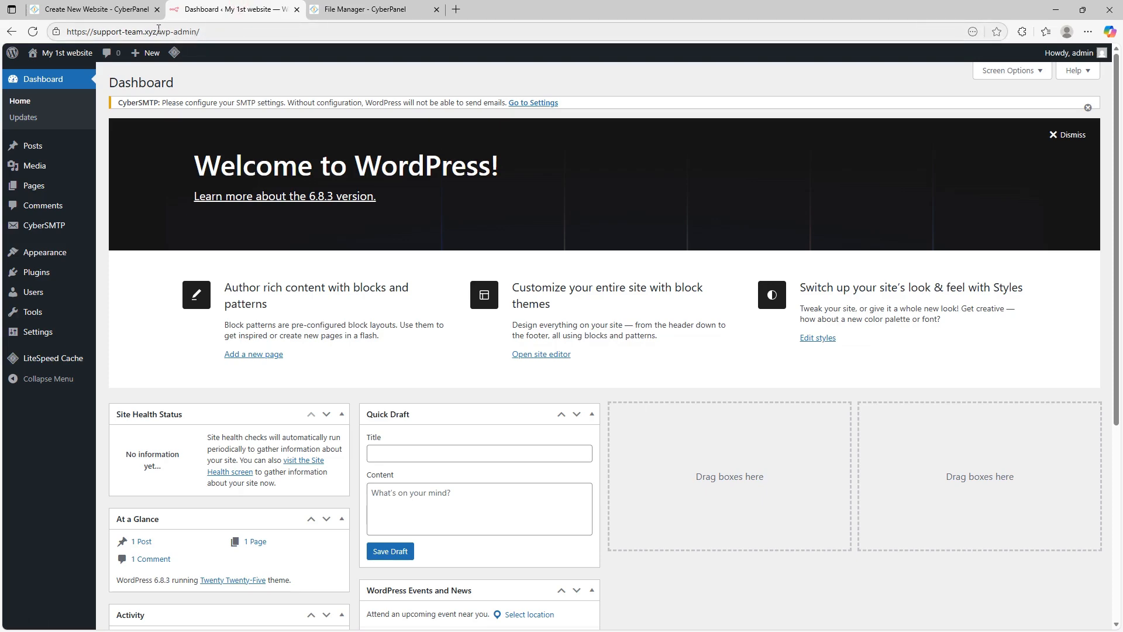
left_click_drag(158, 31, 11, 30)
key("ctrl+c")
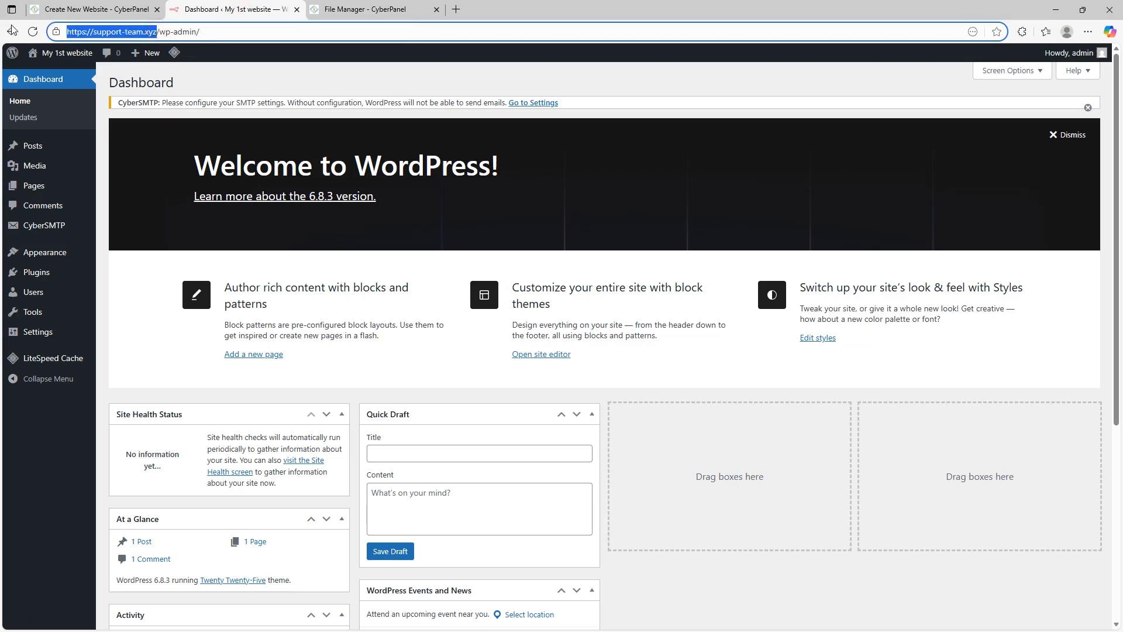
left_click(456, 9)
key("ctrl+v")
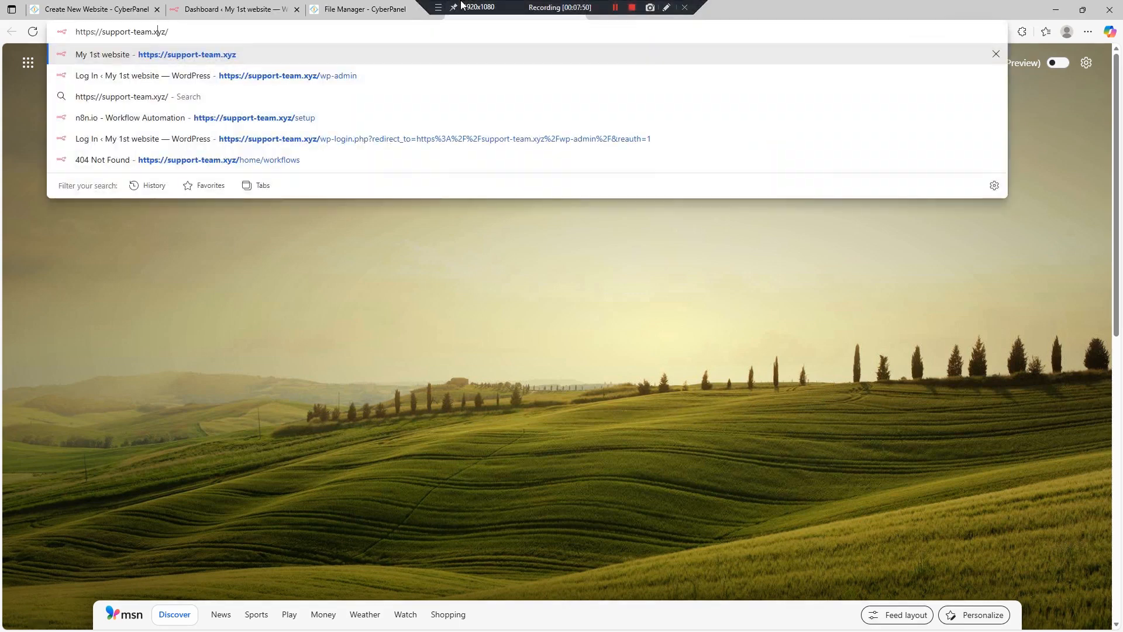
key("Home")
key("Right")
key("Right")
key("Right")
key("Right")
key("Right")
key("Right")
key("Right")
key("Right")
type("web2.")
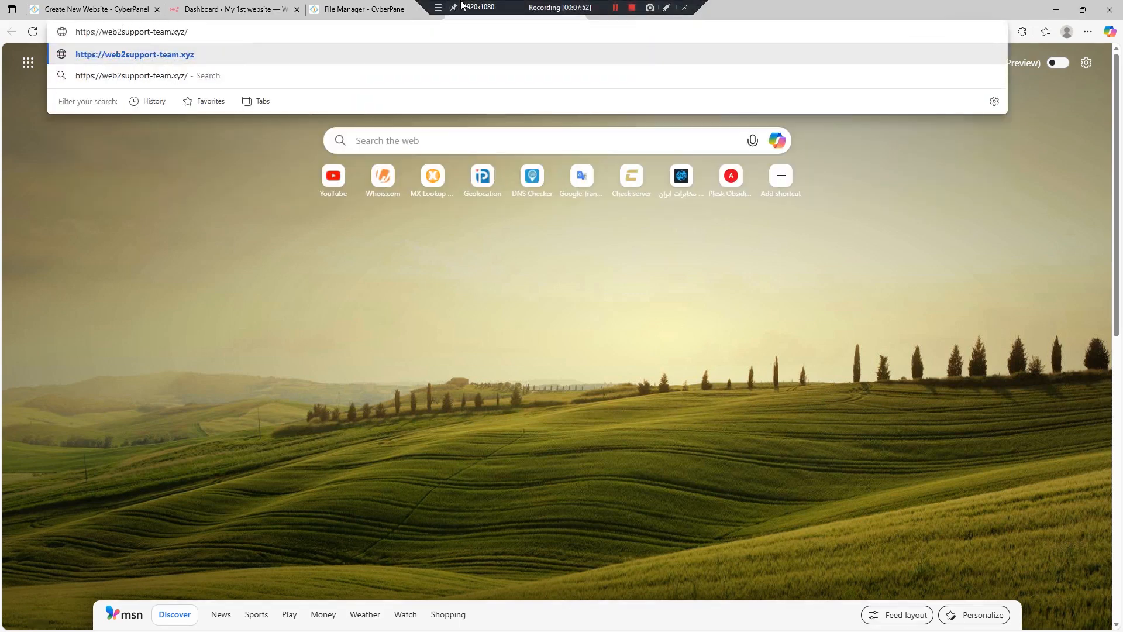
key("Return")
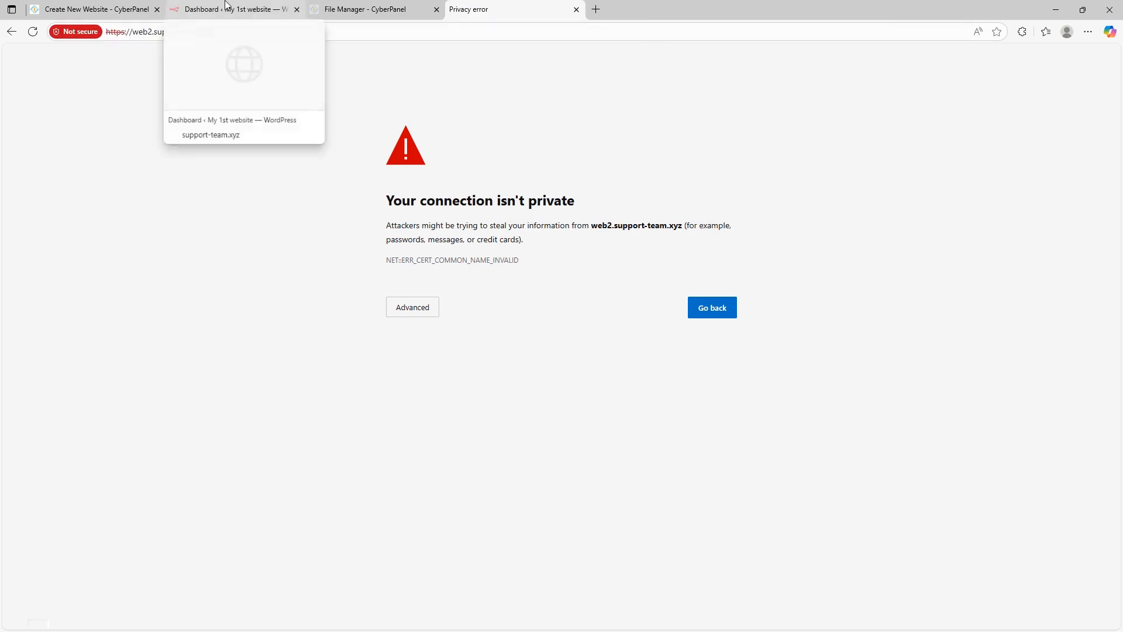
left_click(117, 9)
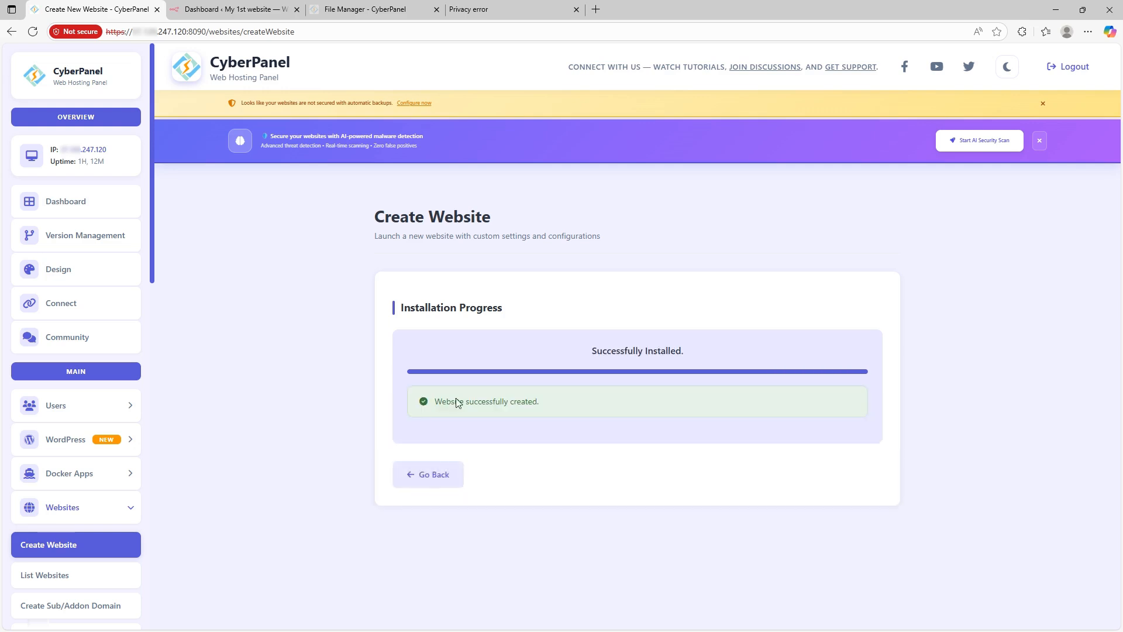
Step: Leave the progress view and open Websites > List Websites
left_click(436, 474)
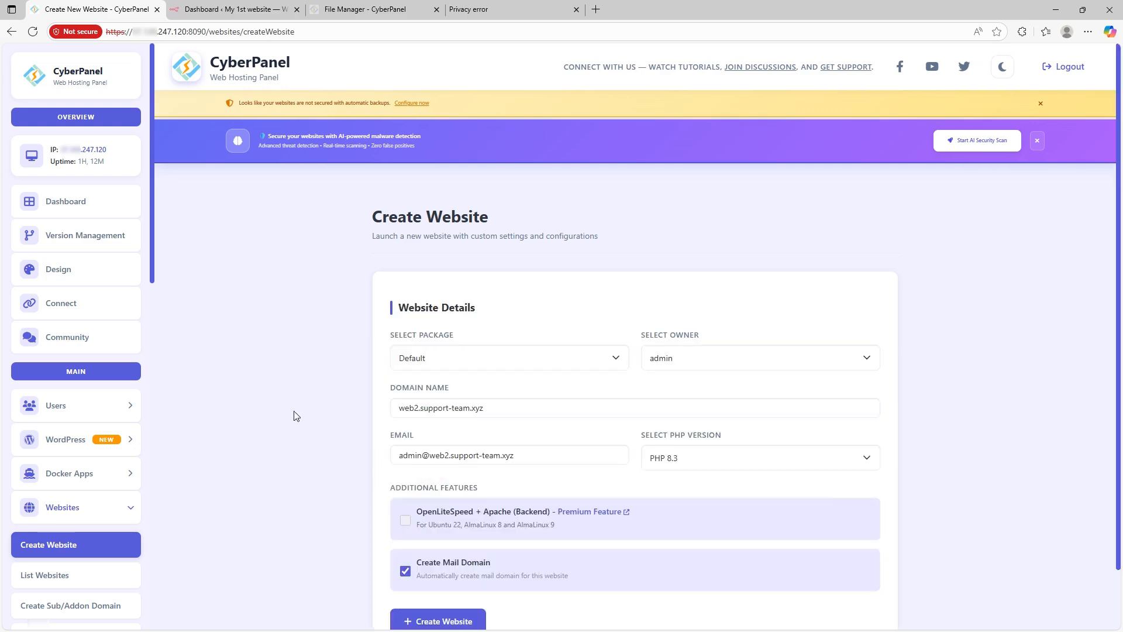
scroll(325, 335, "down", 2)
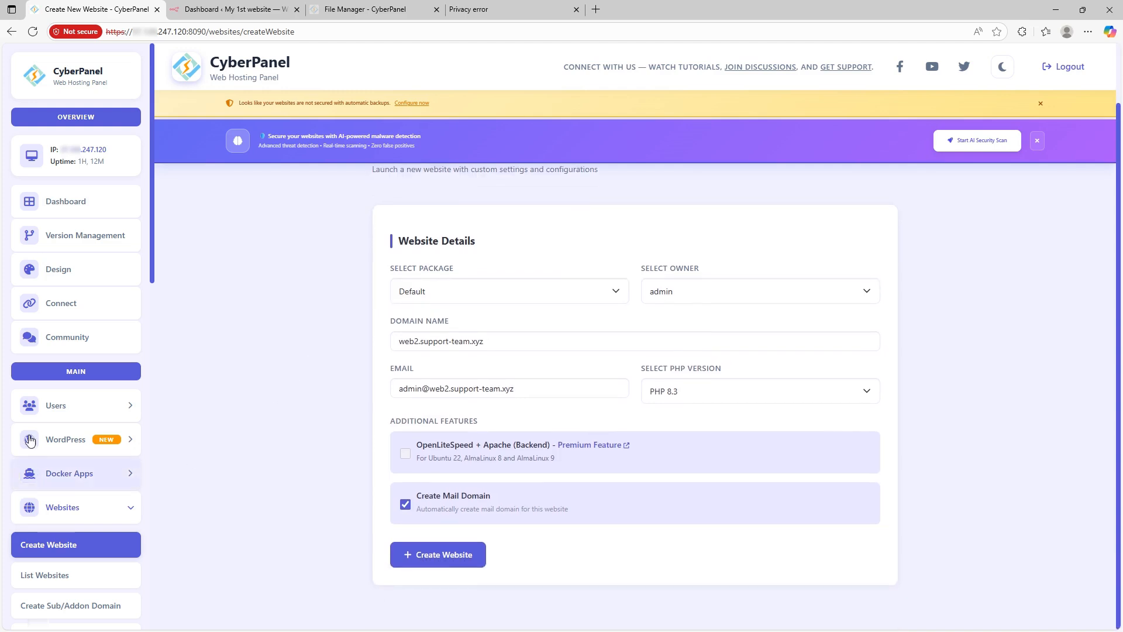
left_click(78, 519)
scroll(78, 519, "down", 2)
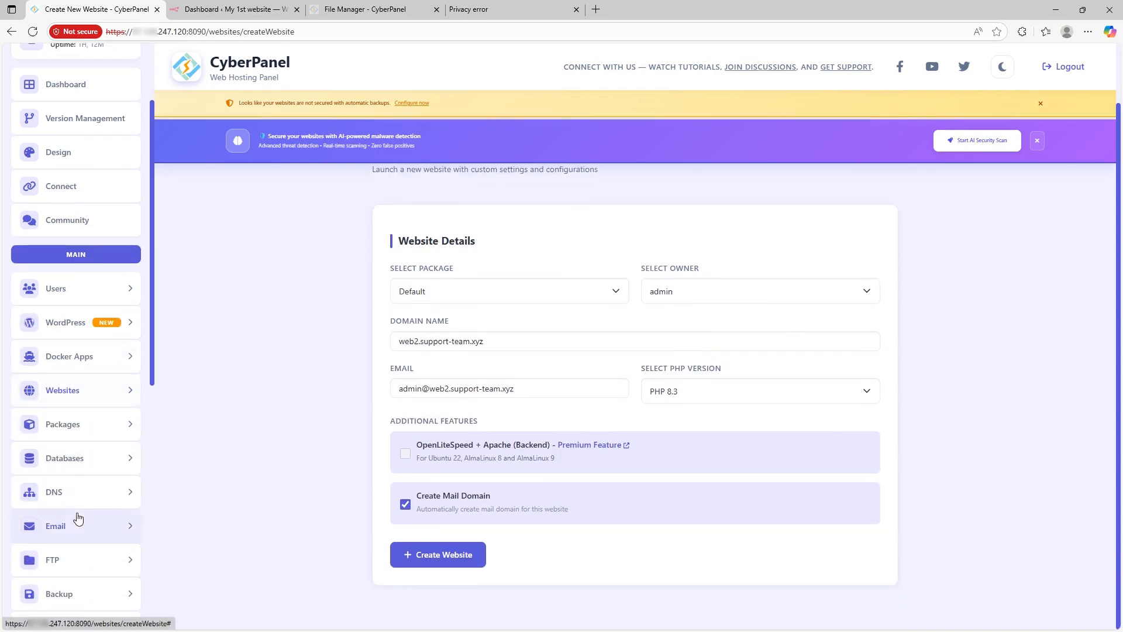
scroll(81, 485, "down", 1)
scroll(81, 485, "down", 1)
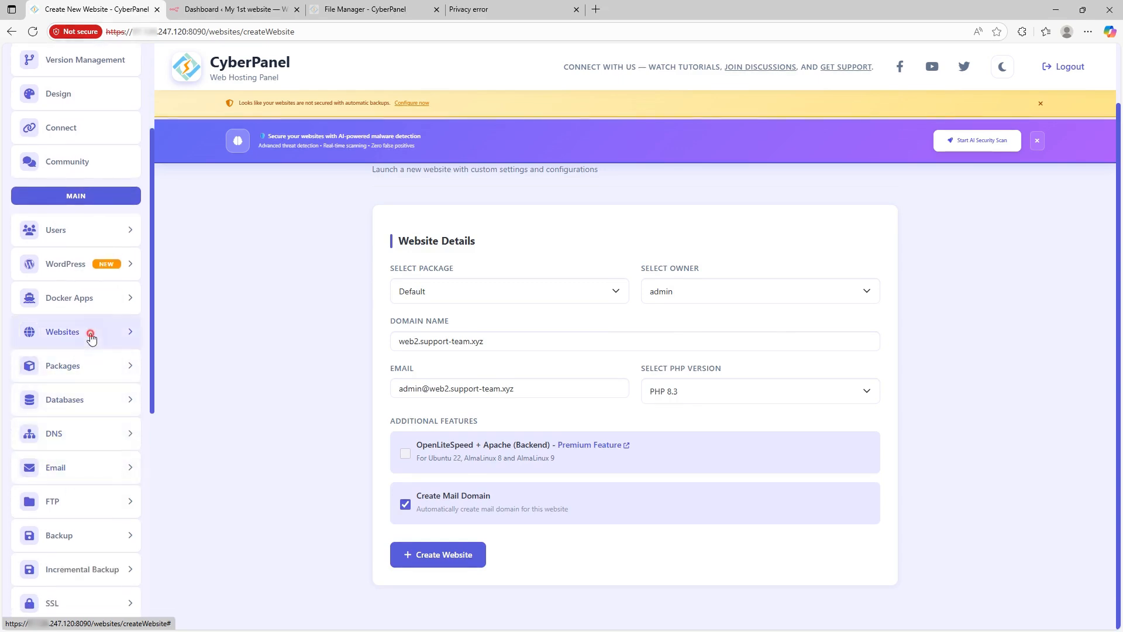
left_click(91, 336)
left_click(57, 410)
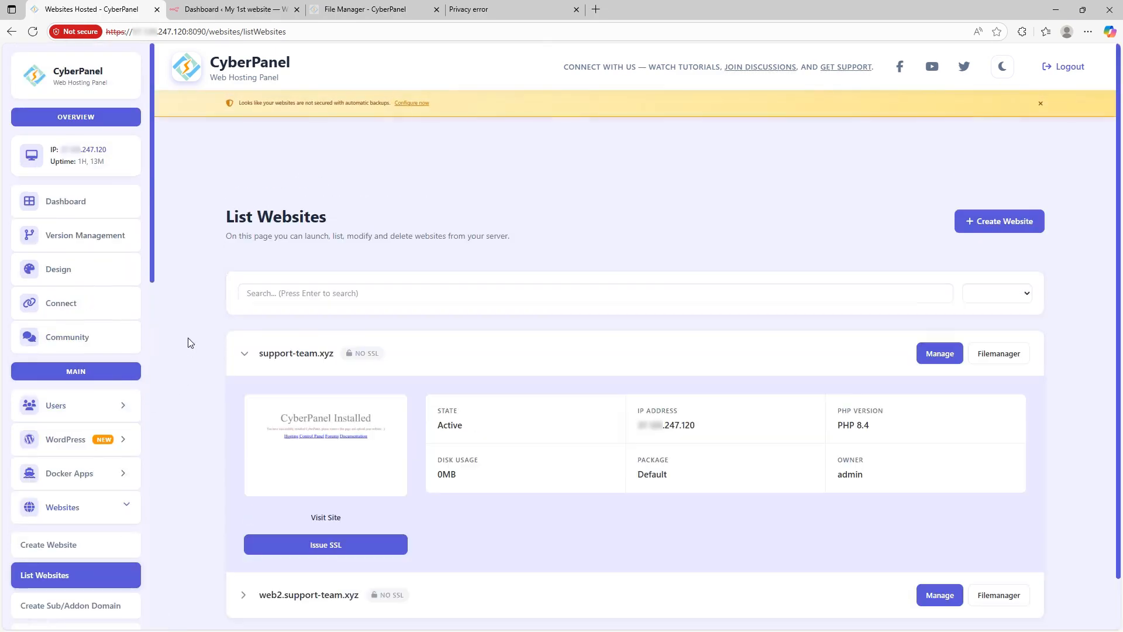
Step: Expand the web2.support-team.xyz row to see Active on PHP 8.3, then switch to its tab
left_click(244, 353)
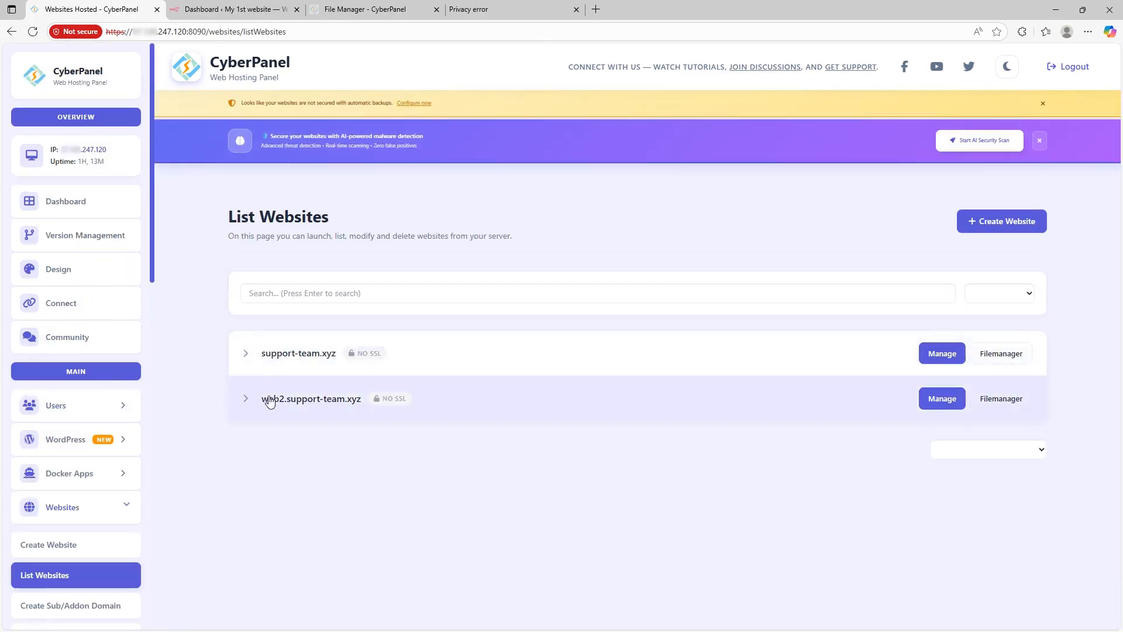
left_click(246, 400)
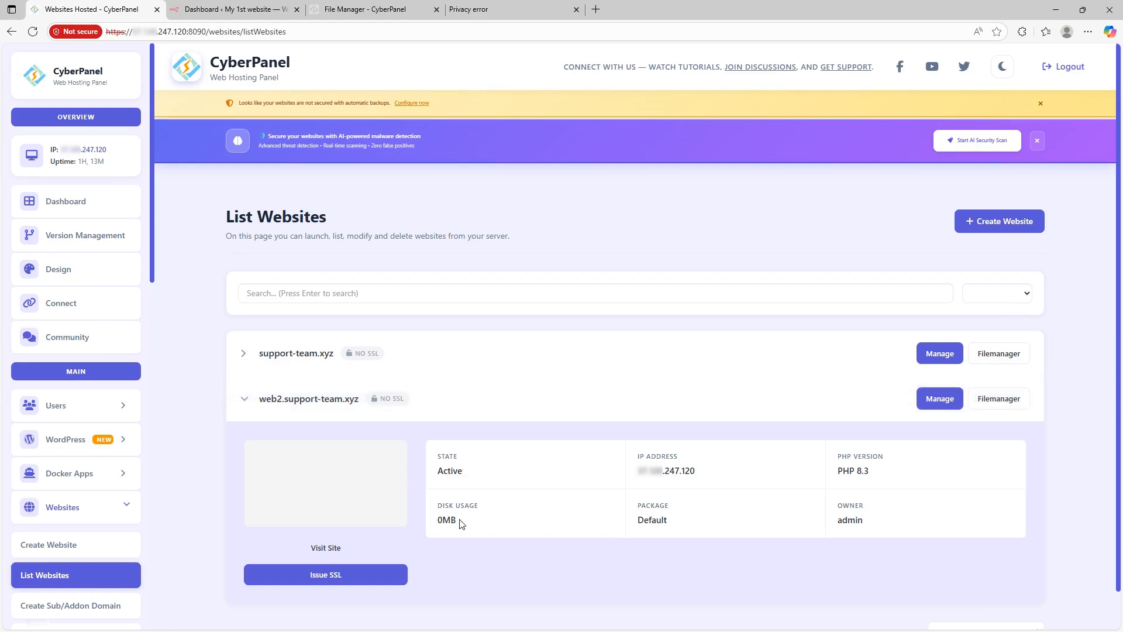
scroll(459, 497, "down", 1)
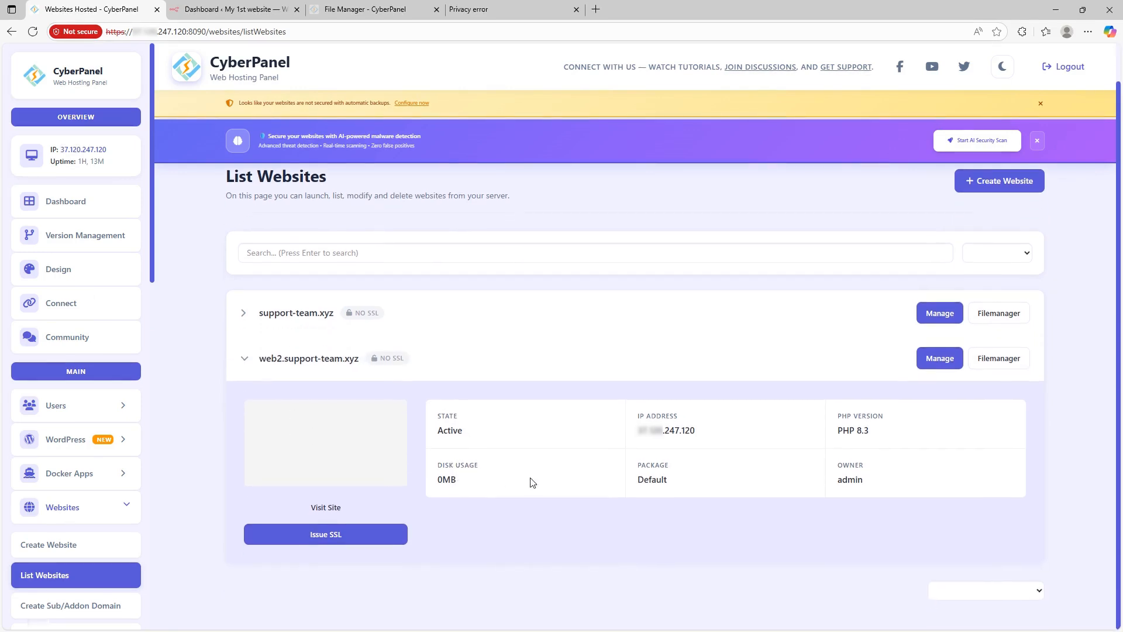
left_click(497, 9)
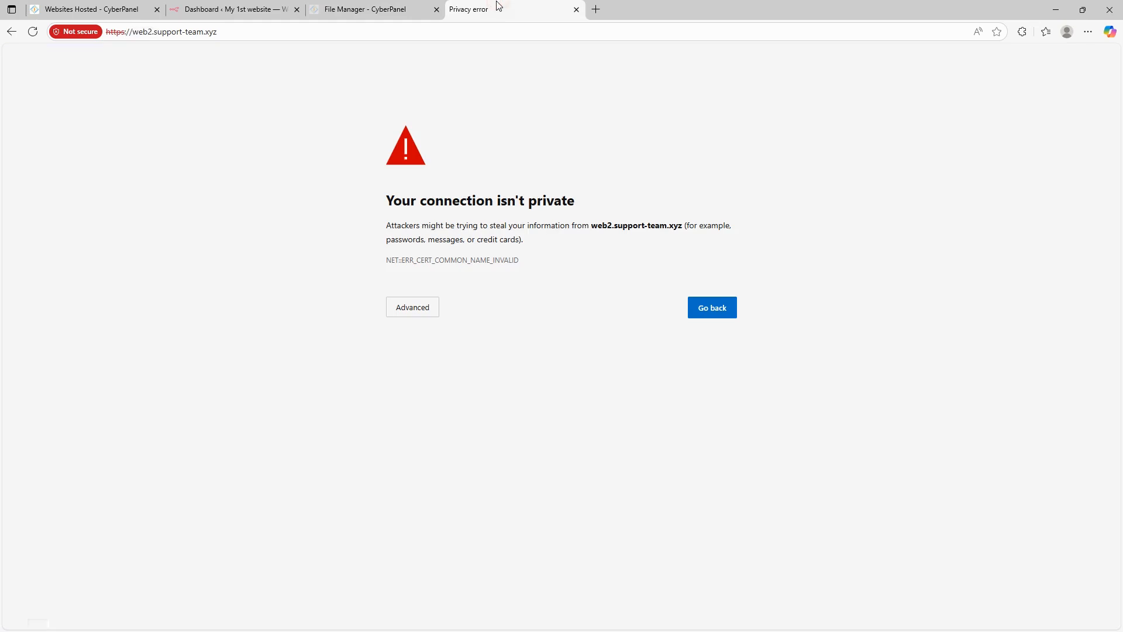
Step: Reload web2.support-team.xyz, verify its valid certificate, and return to the CyberPanel website list
key("F5")
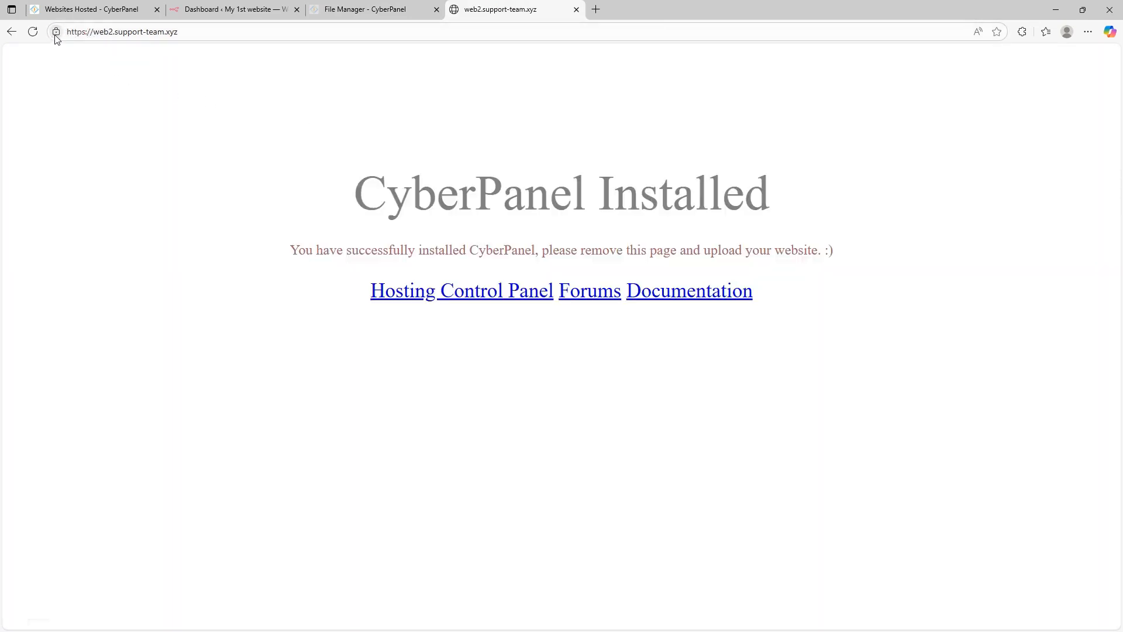
left_click(56, 34)
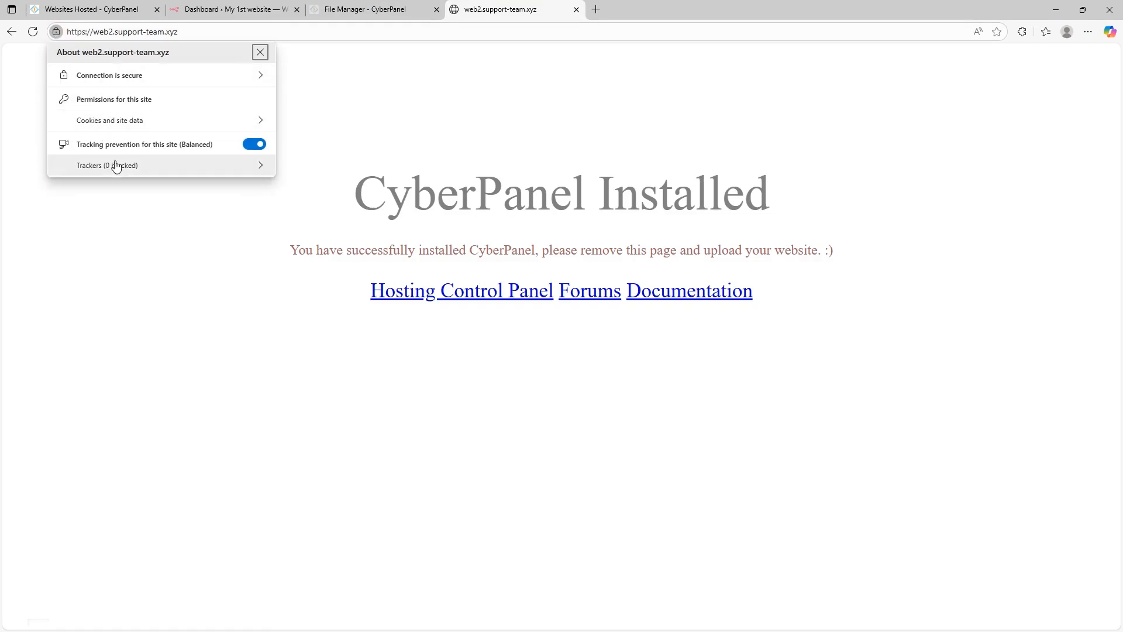
left_click(117, 74)
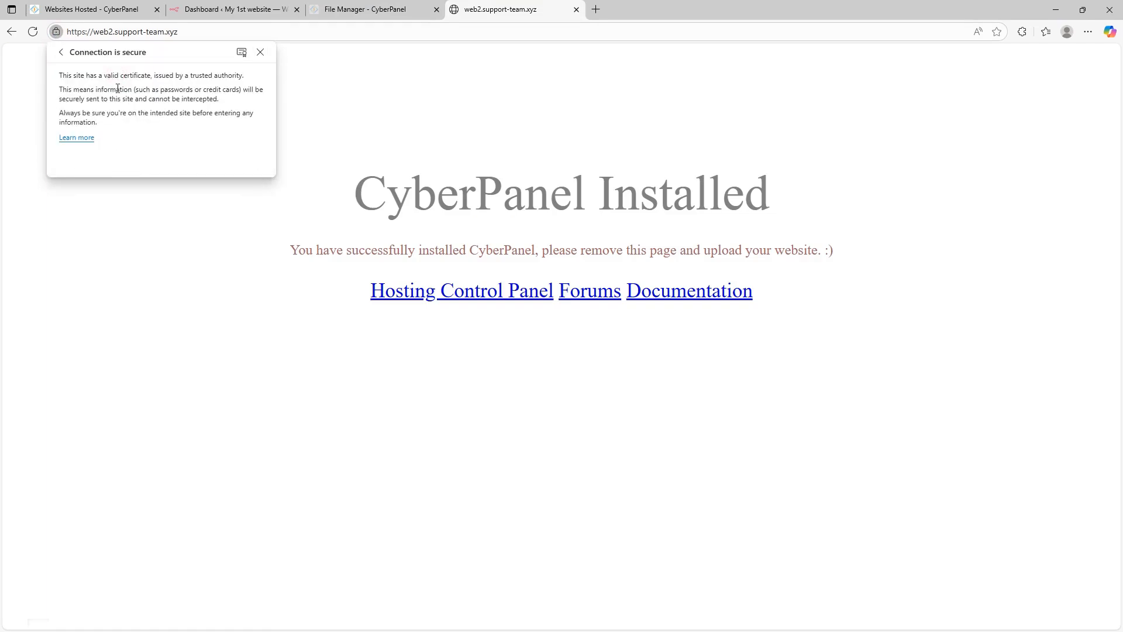
left_click_drag(91, 75, 185, 74)
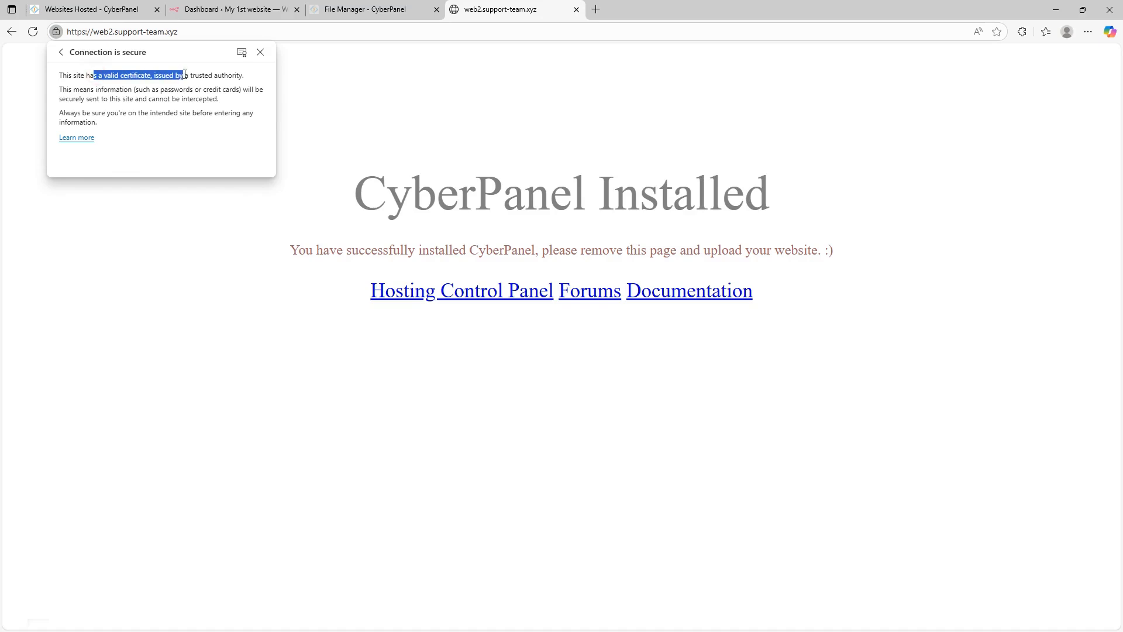
left_click(261, 52)
left_click(272, 7)
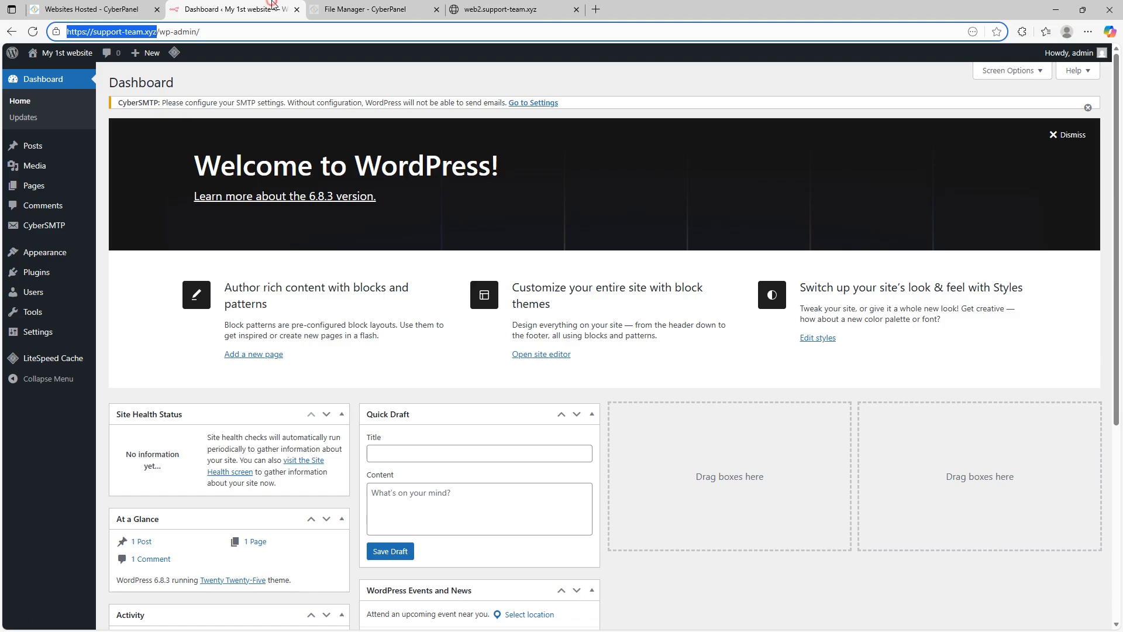
left_click(123, 7)
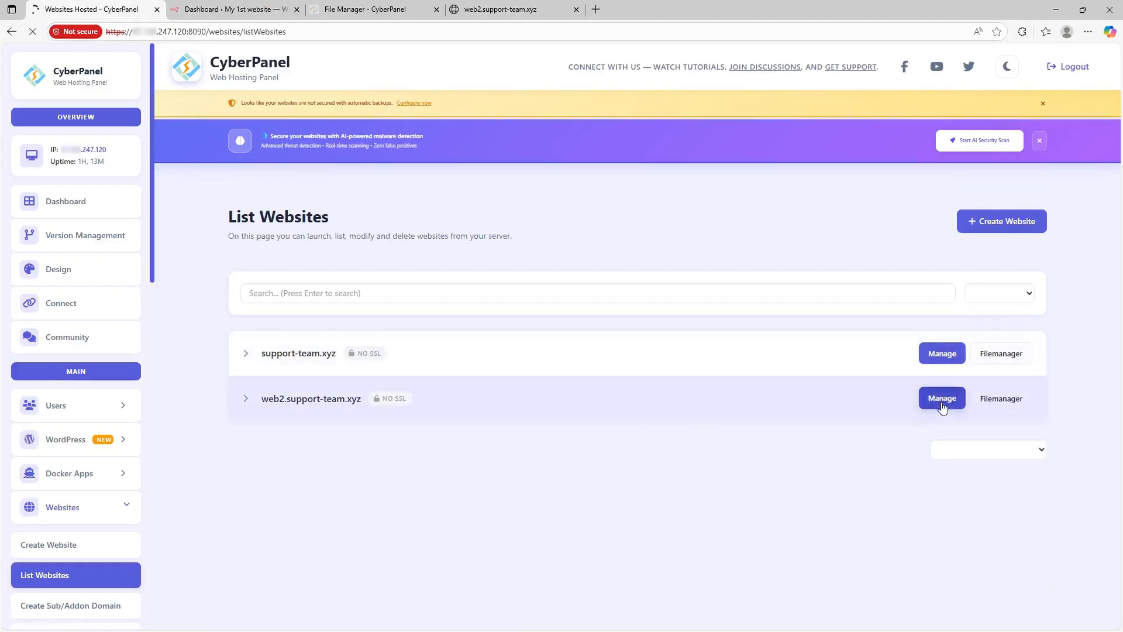
Step: Open web2.support-team.xyz's management page and browse its public_html folder in File Manager
left_click(941, 402)
scroll(752, 445, "down", 1)
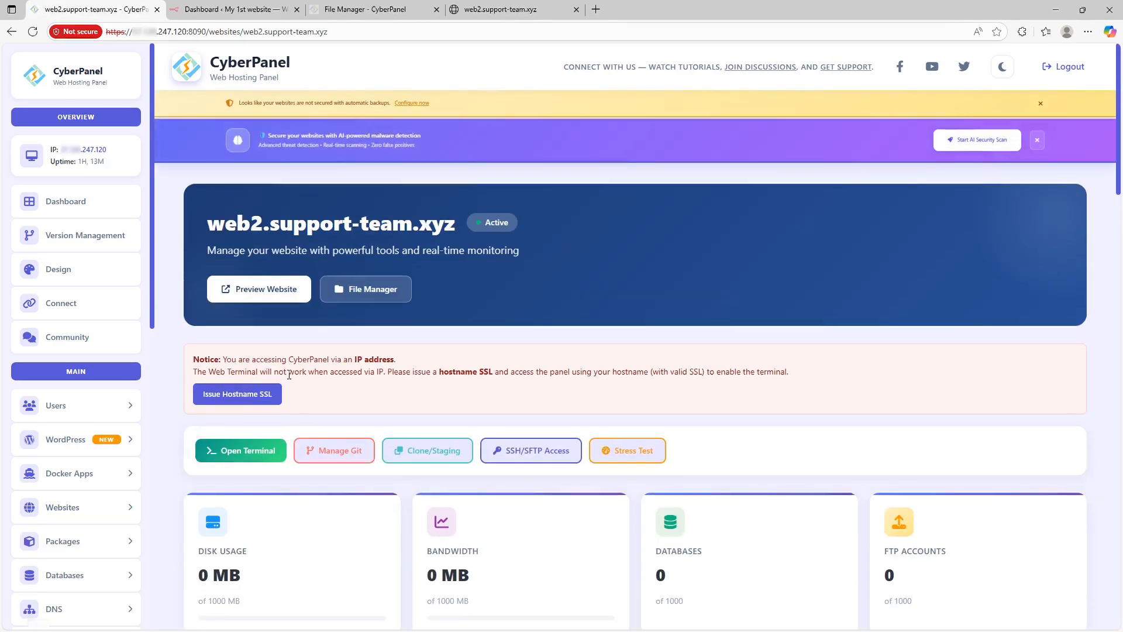
left_click(360, 299)
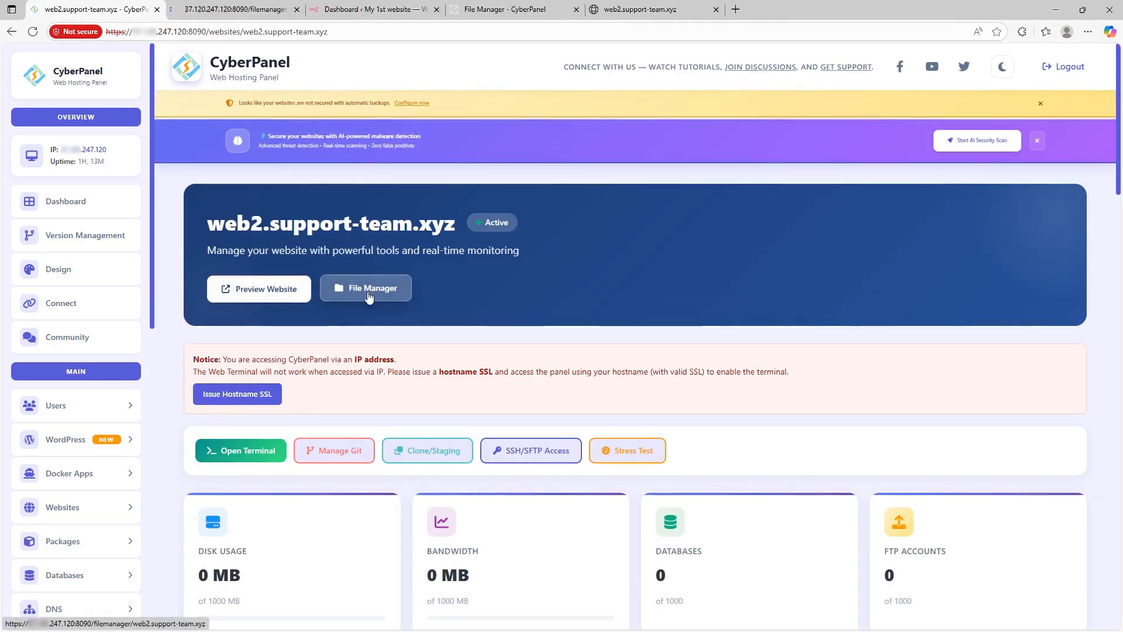
left_click(237, 7)
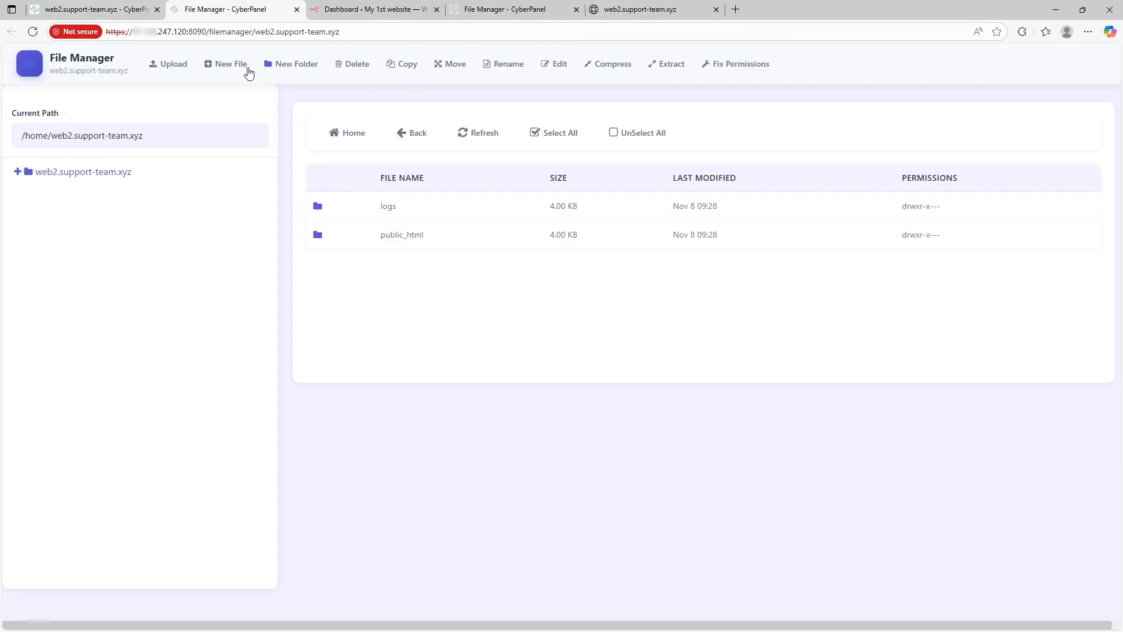
double_click(318, 236)
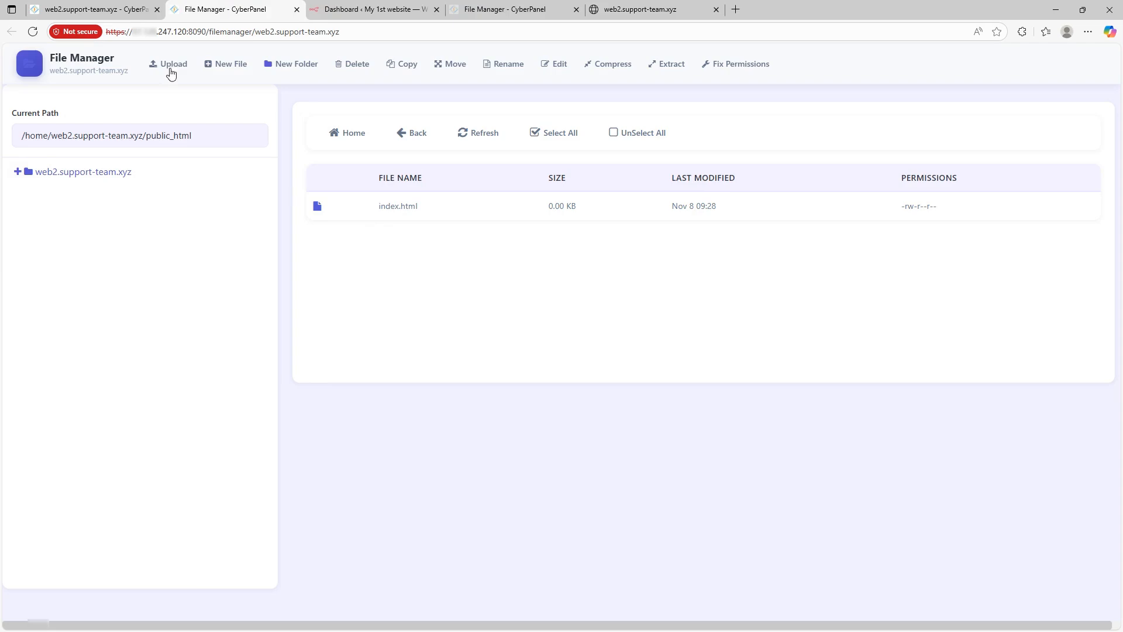
left_click(87, 9)
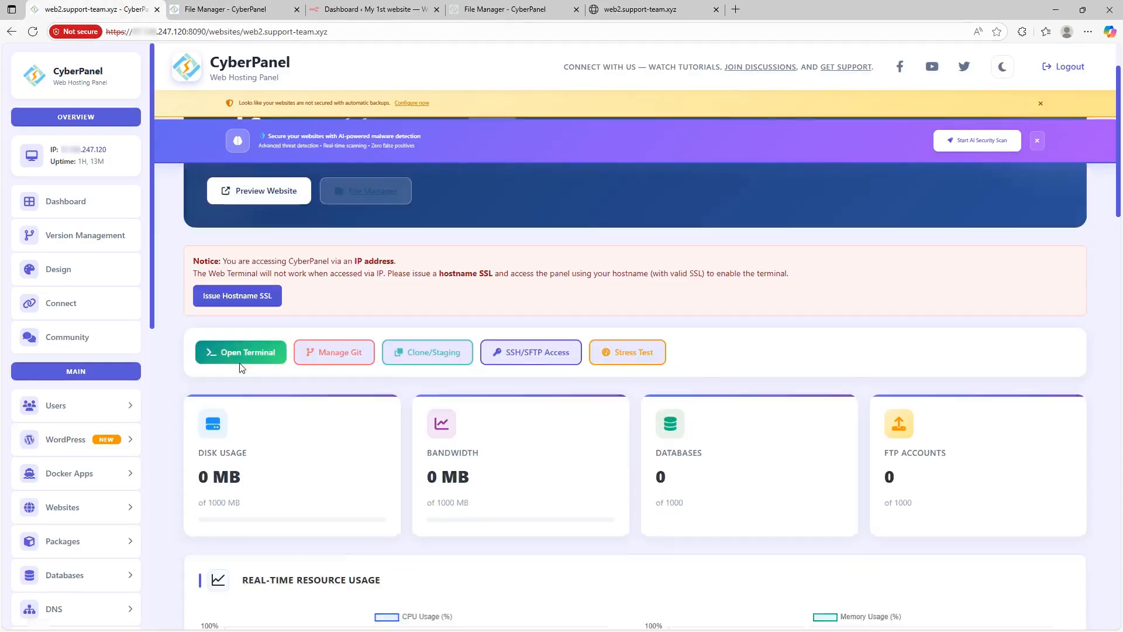
Step: Start the WordPress install from the Quick App Installer
scroll(239, 368, "down", 2)
scroll(477, 243, "down", 1)
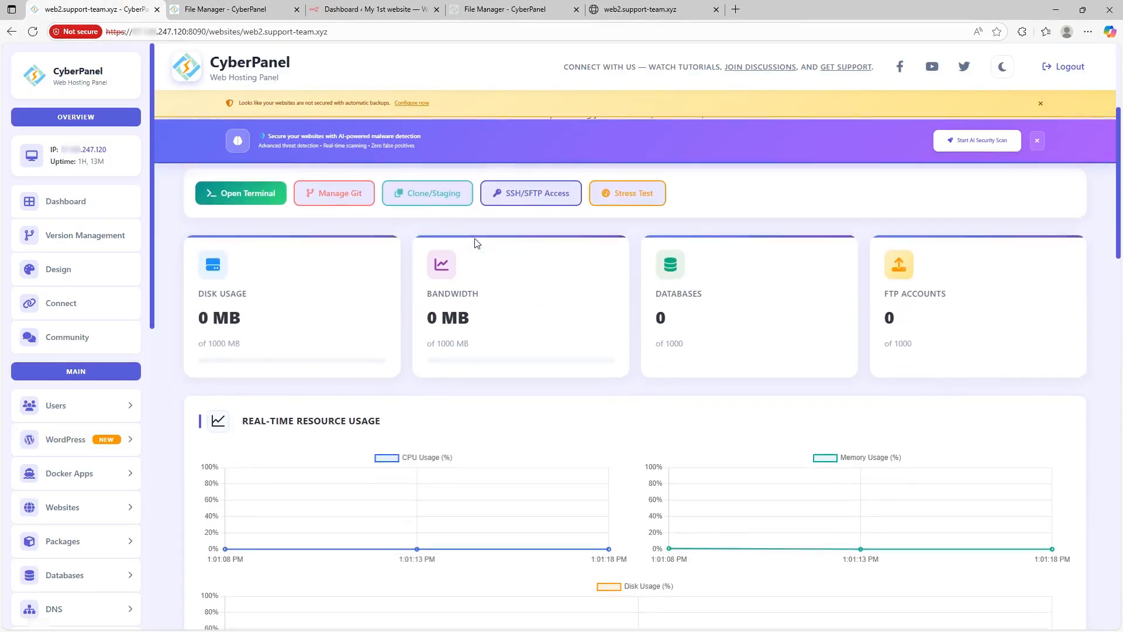
scroll(462, 252, "down", 9)
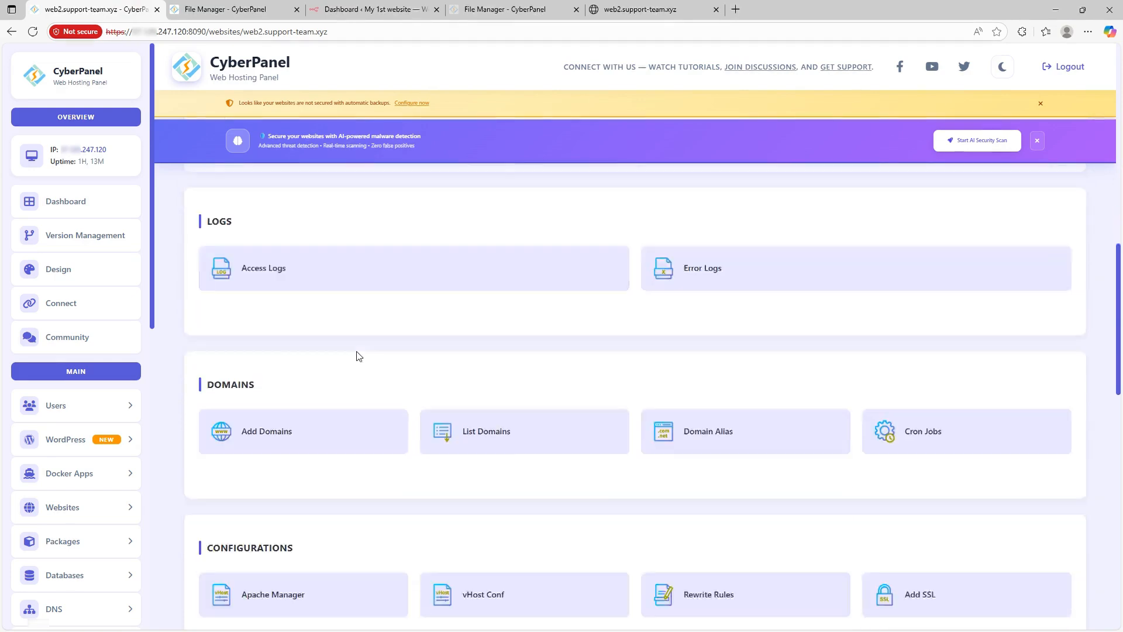
scroll(351, 374, "down", 15)
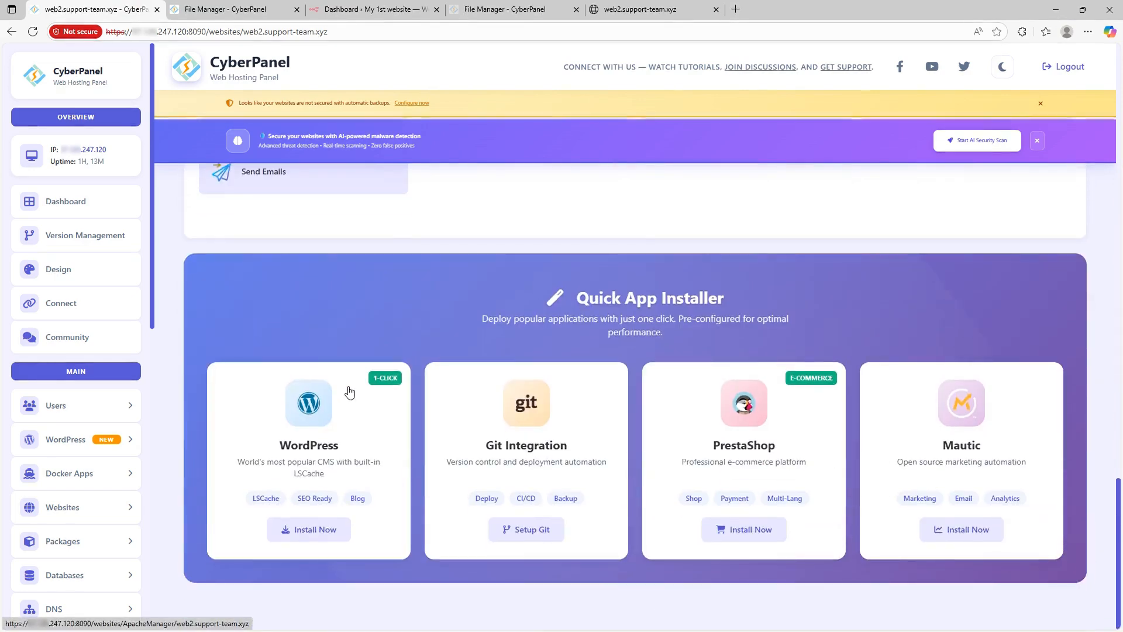
left_click(316, 525)
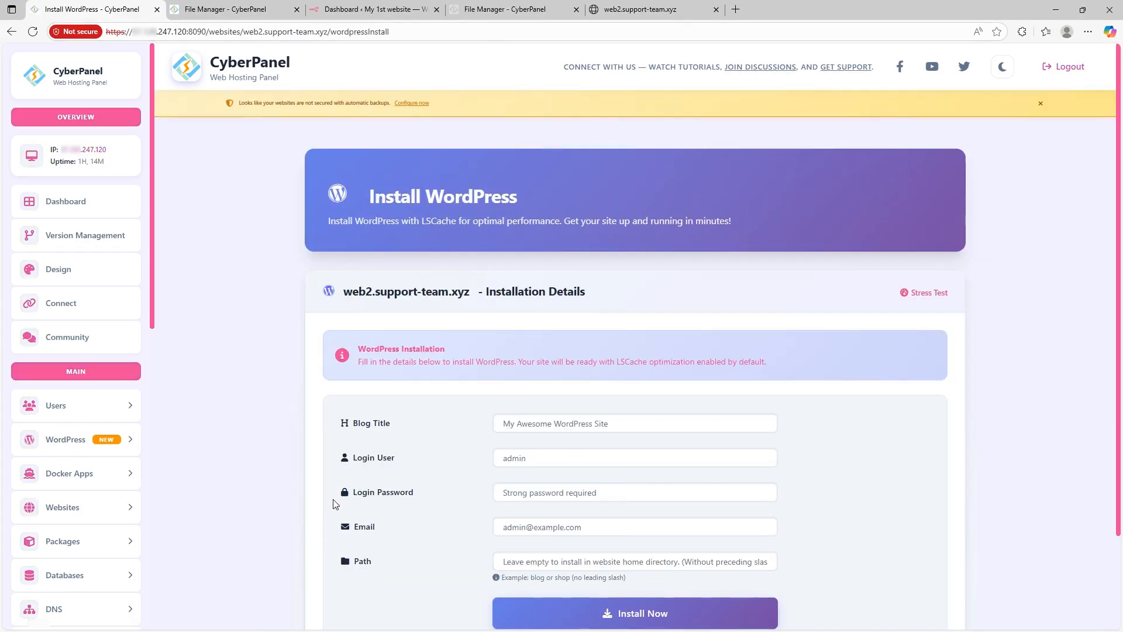
Step: Fill the install form with title 'My 2nd website', the admin password and admin e-mail
left_click(538, 456)
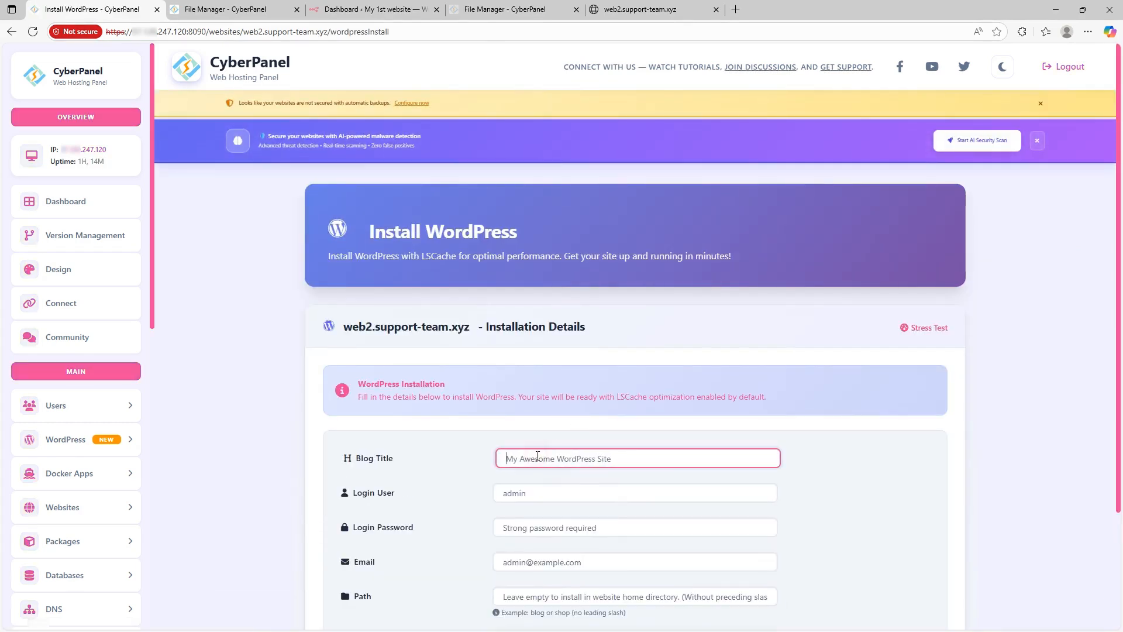
type("My ")
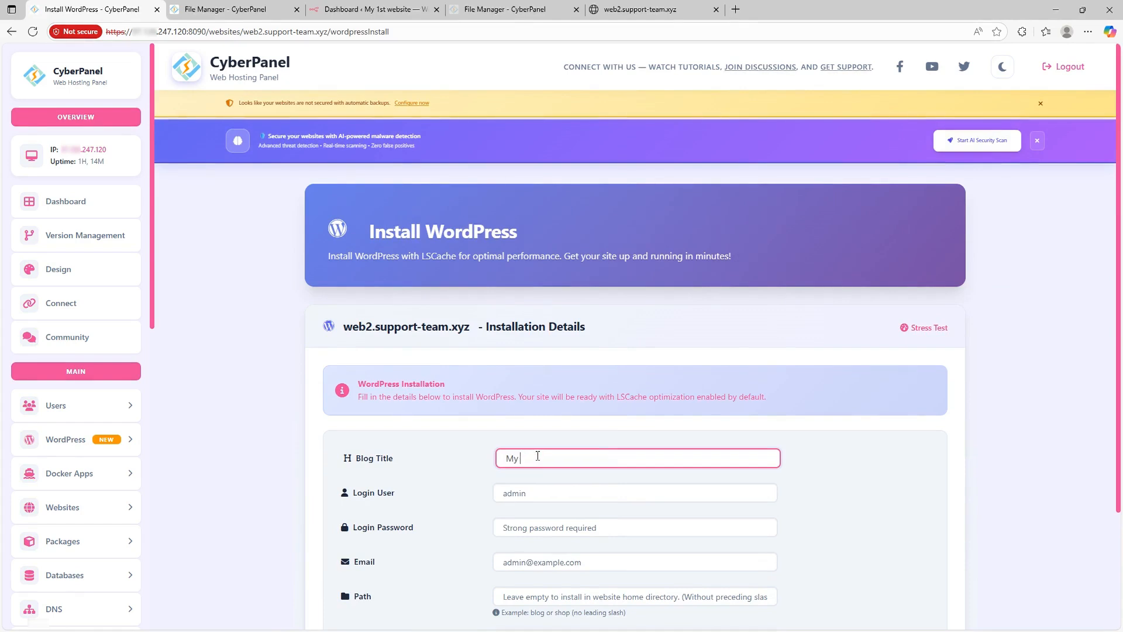
type("2nd website")
left_click(551, 497)
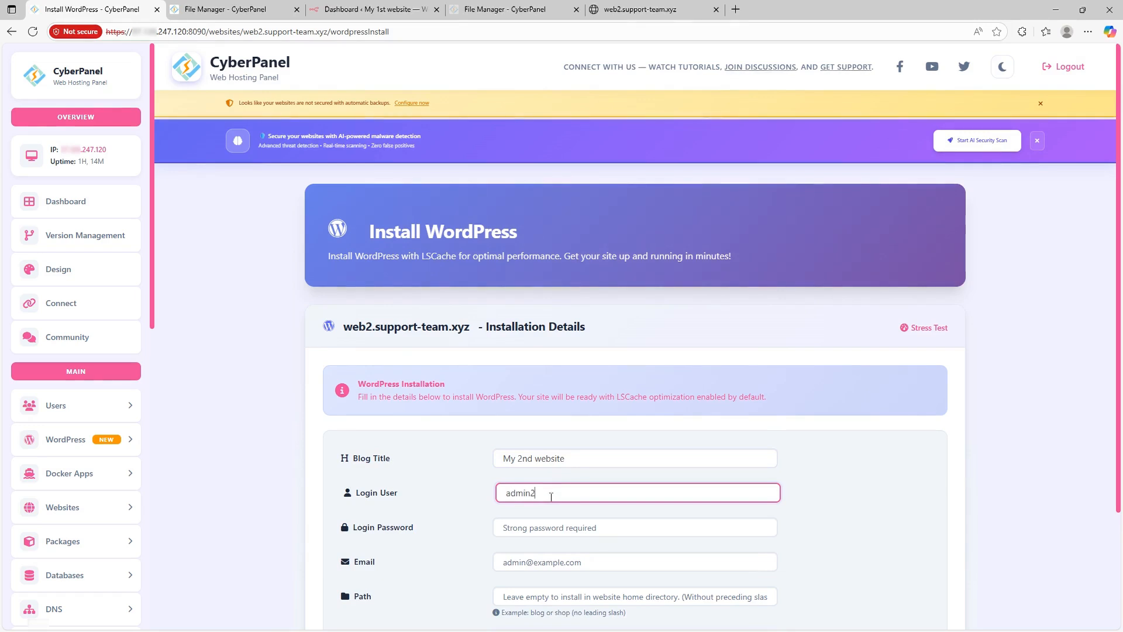
scroll(464, 494, "down", 2)
left_click(541, 416)
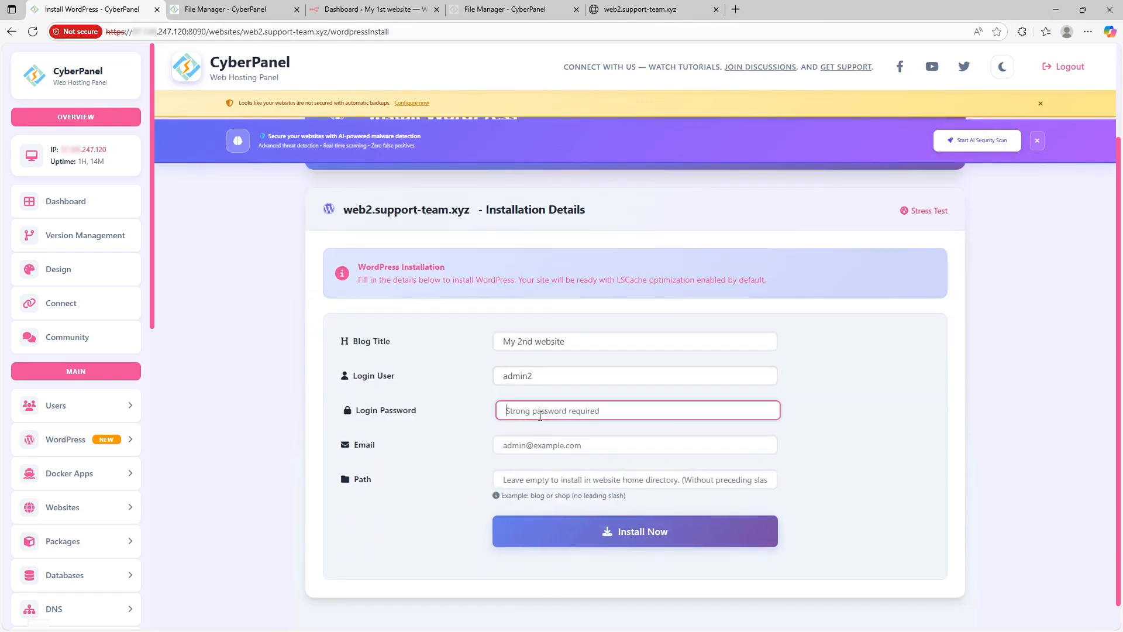
type("••")
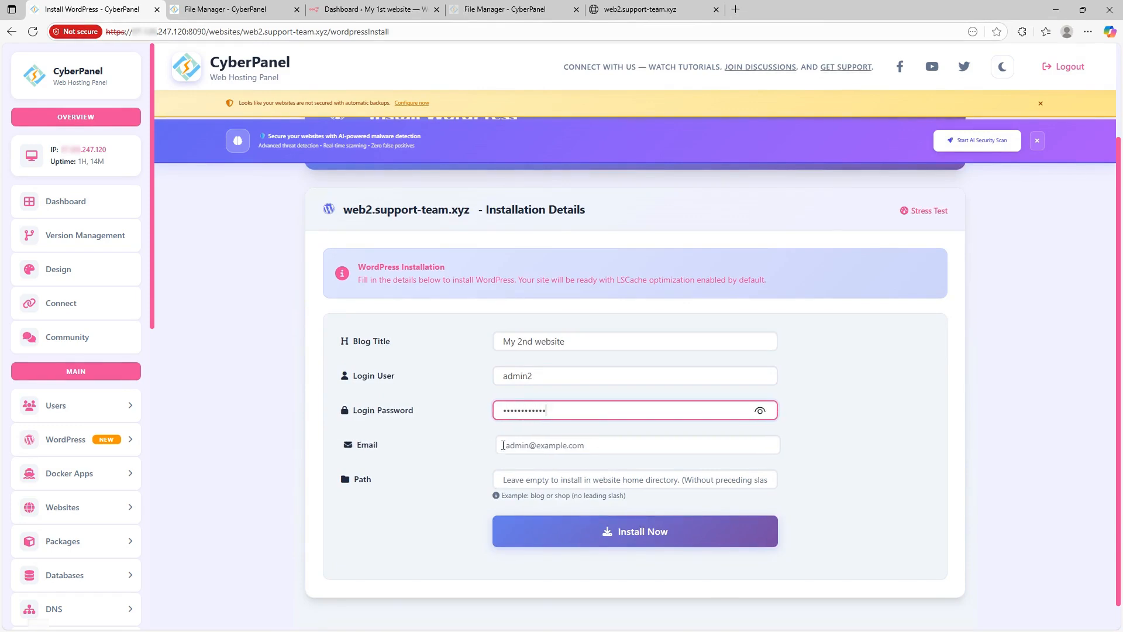
left_click(524, 445)
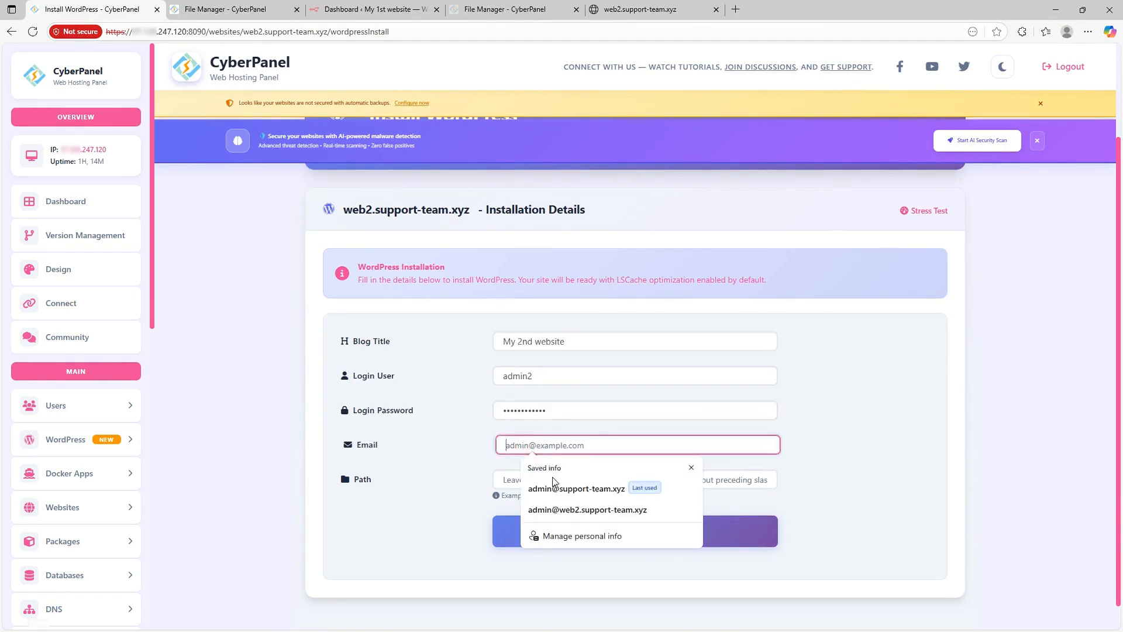
left_click(560, 507)
scroll(532, 479, "down", 1)
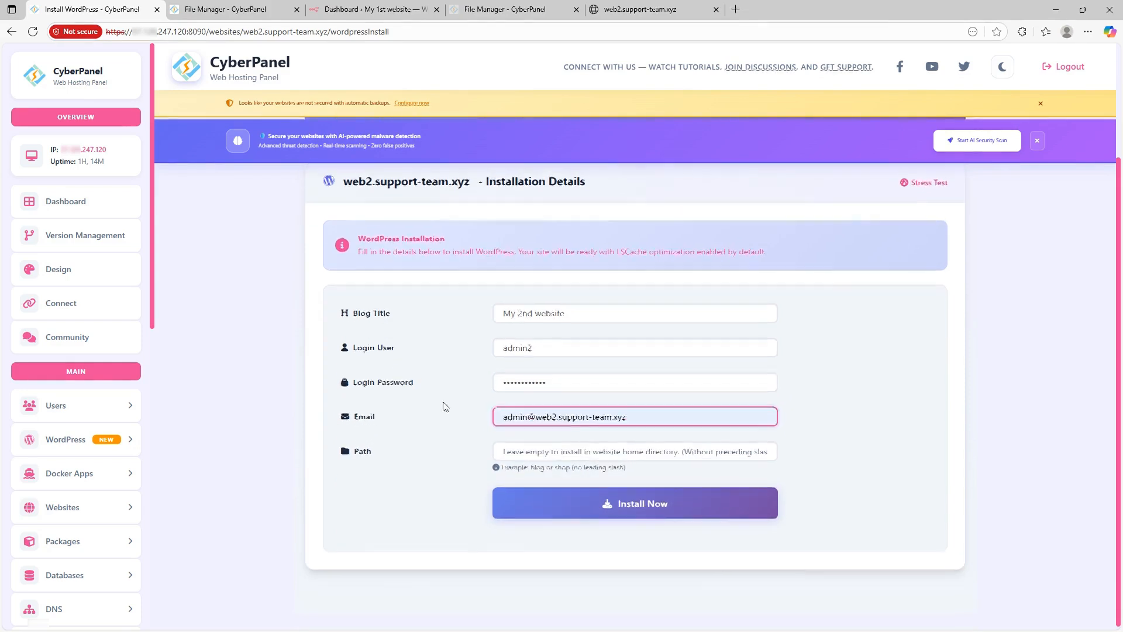
Step: Launch the WordPress installation, go back, and switch to the web2 file manager
left_click(611, 510)
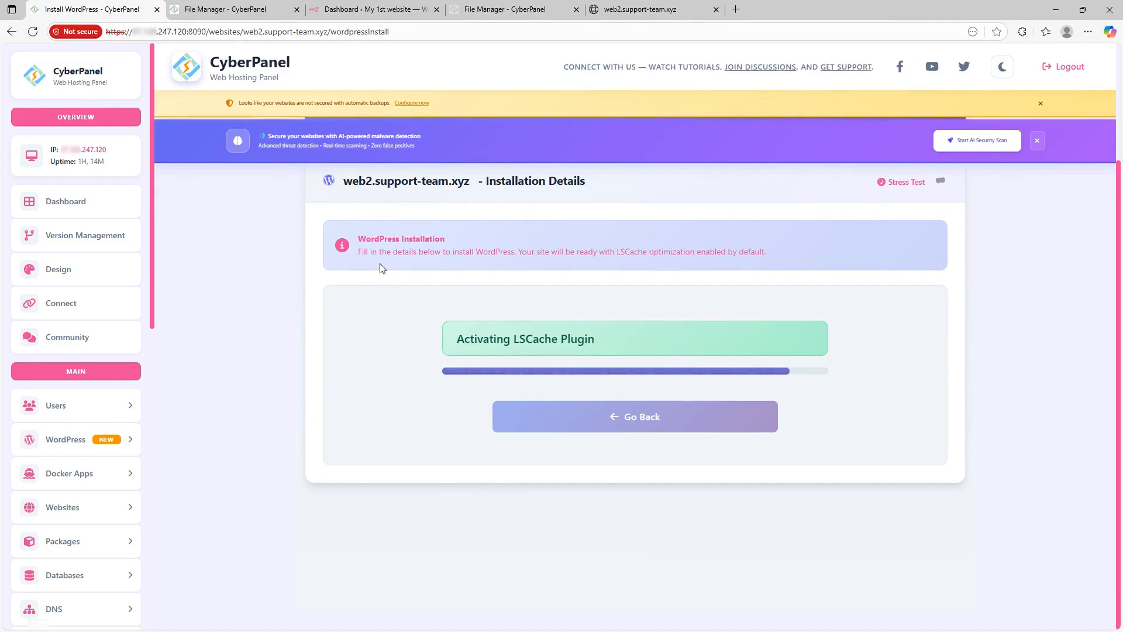
left_click(634, 459)
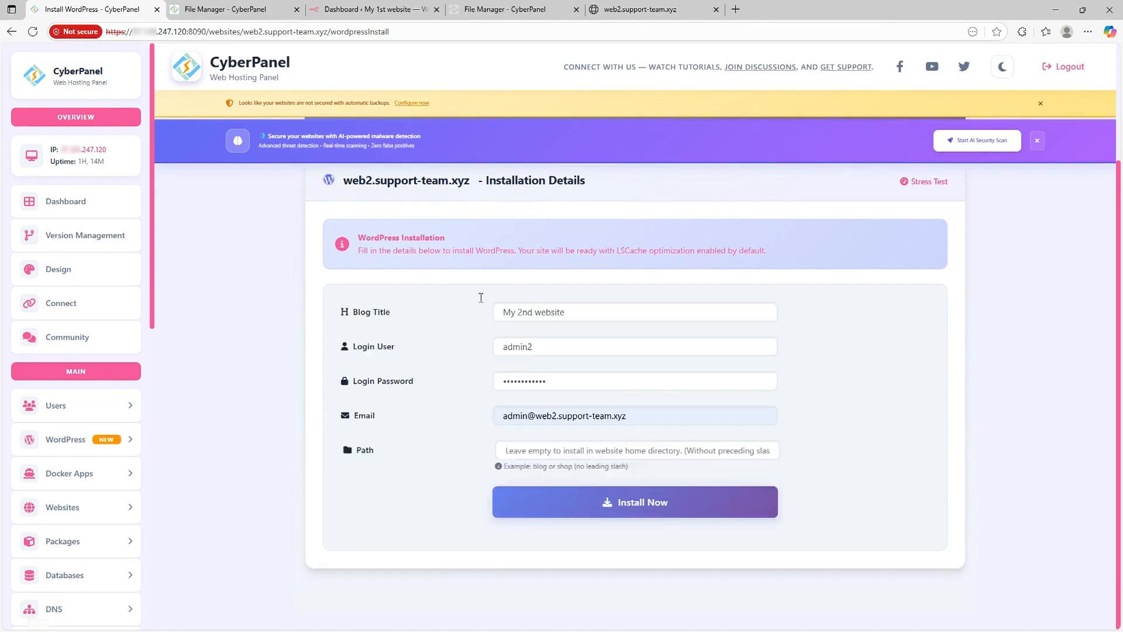
left_click(250, 5)
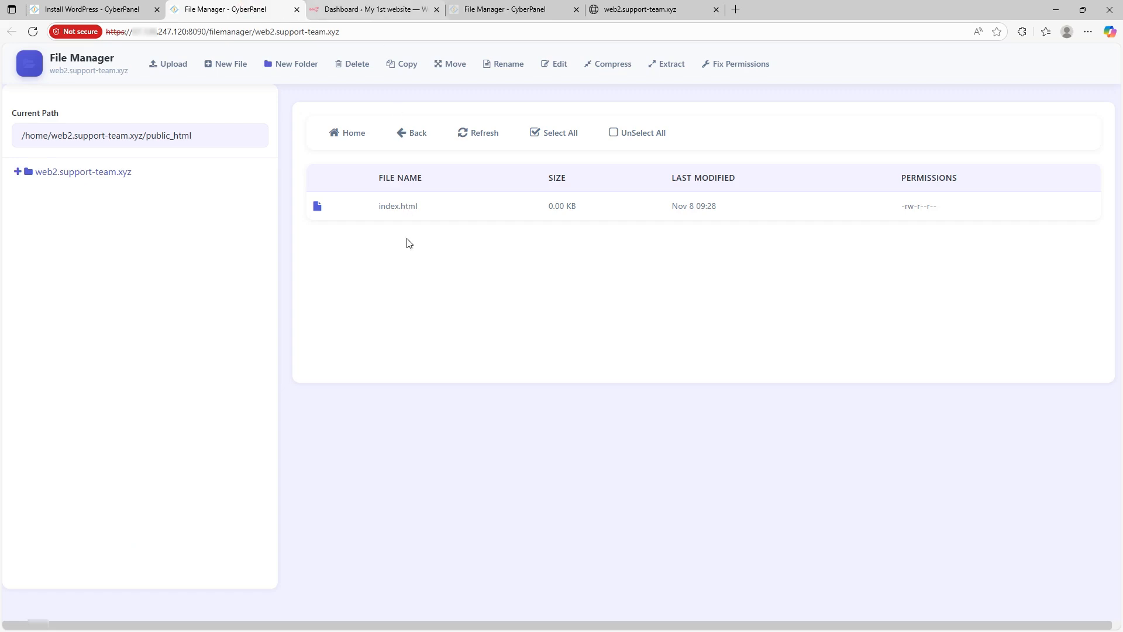
Step: Refresh File Manager to show wp-admin, wp-config.php and other WordPress files in public_html
left_click(474, 139)
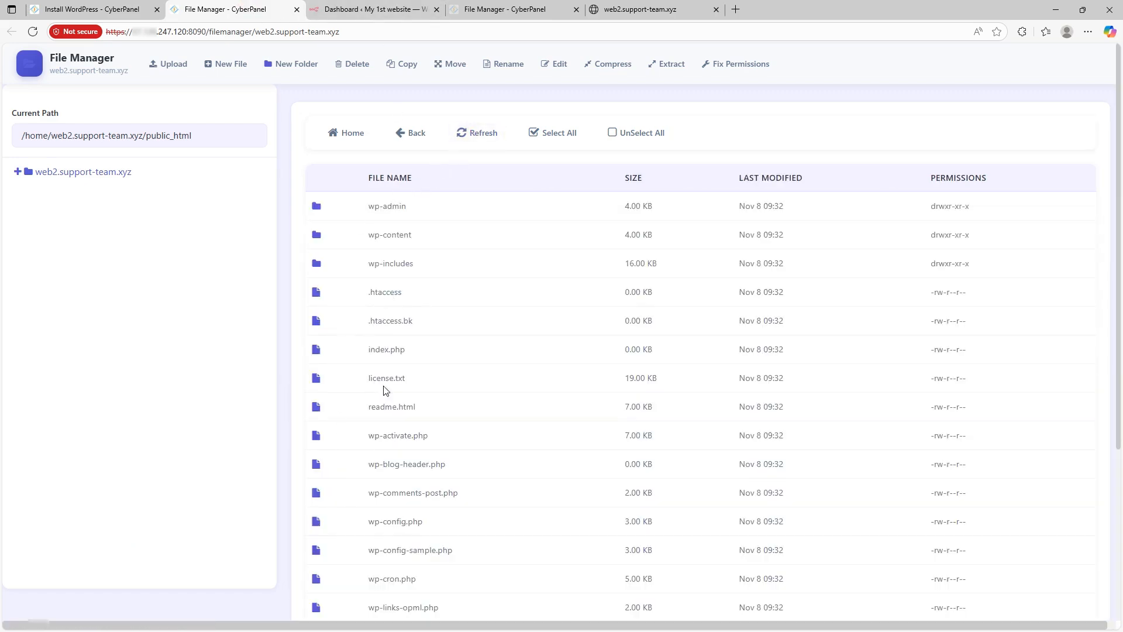
scroll(387, 391, "down", 3)
left_click(381, 7)
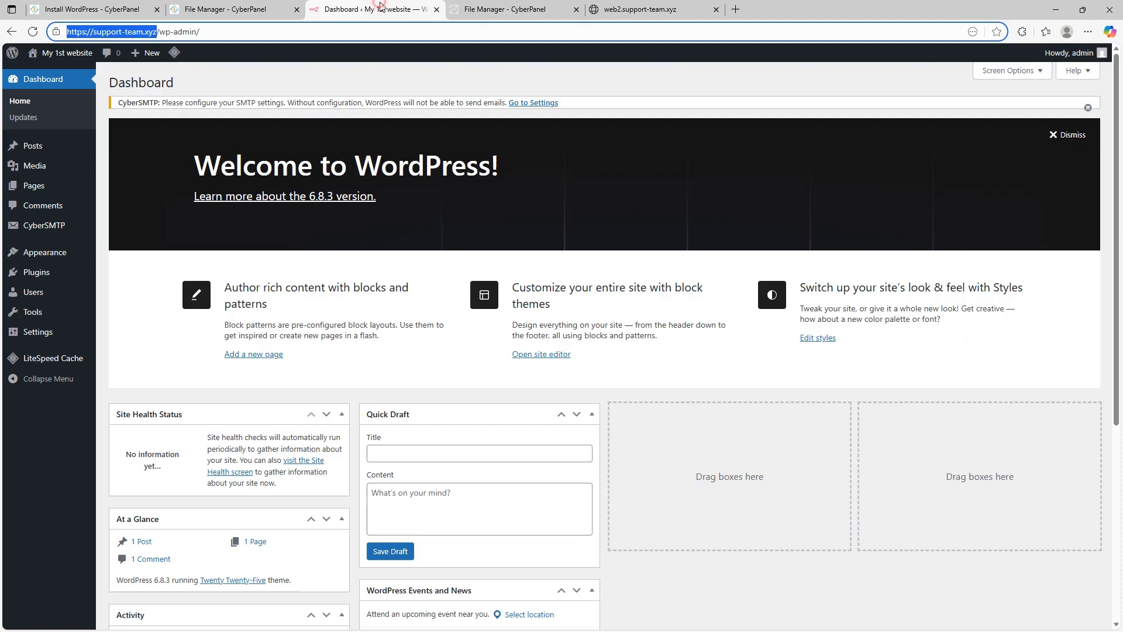
left_click(492, 7)
Step: Open web2.support-team.xyz/wp-admin and log in with the admin account, declining password saving
left_click(618, 10)
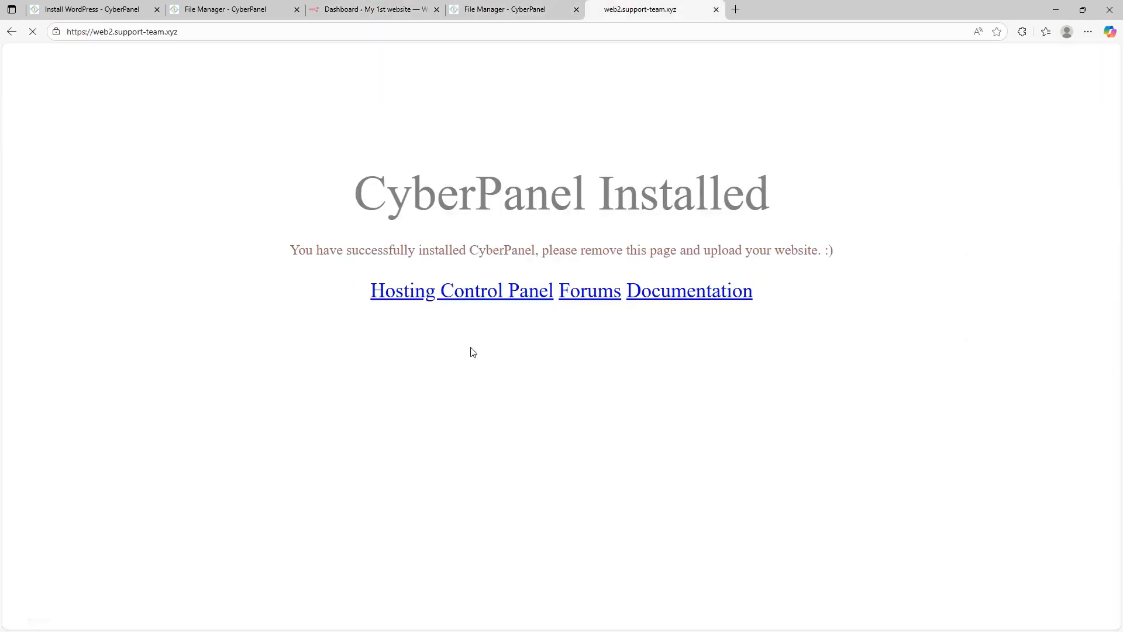
left_click(230, 30)
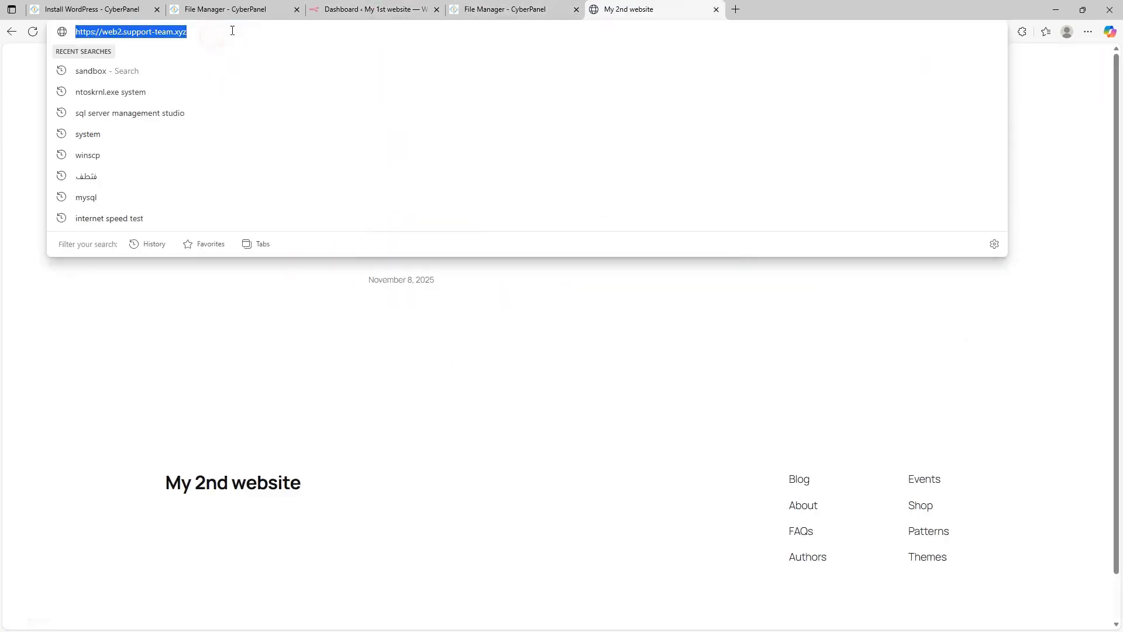
left_click(232, 30)
type("wp")
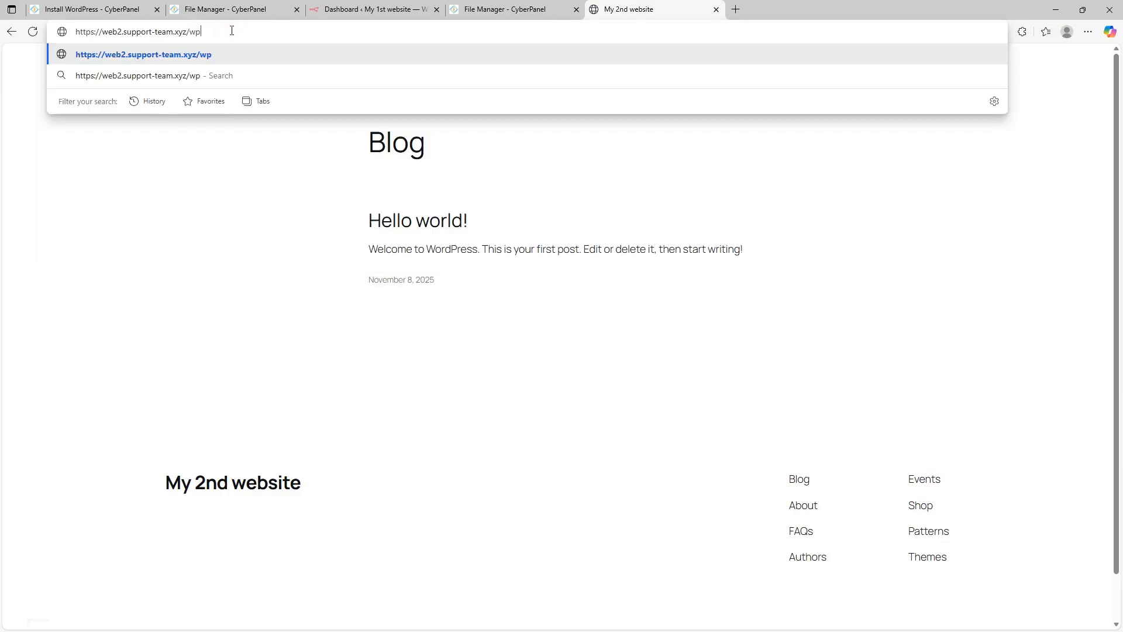
type("-admin")
key("Return")
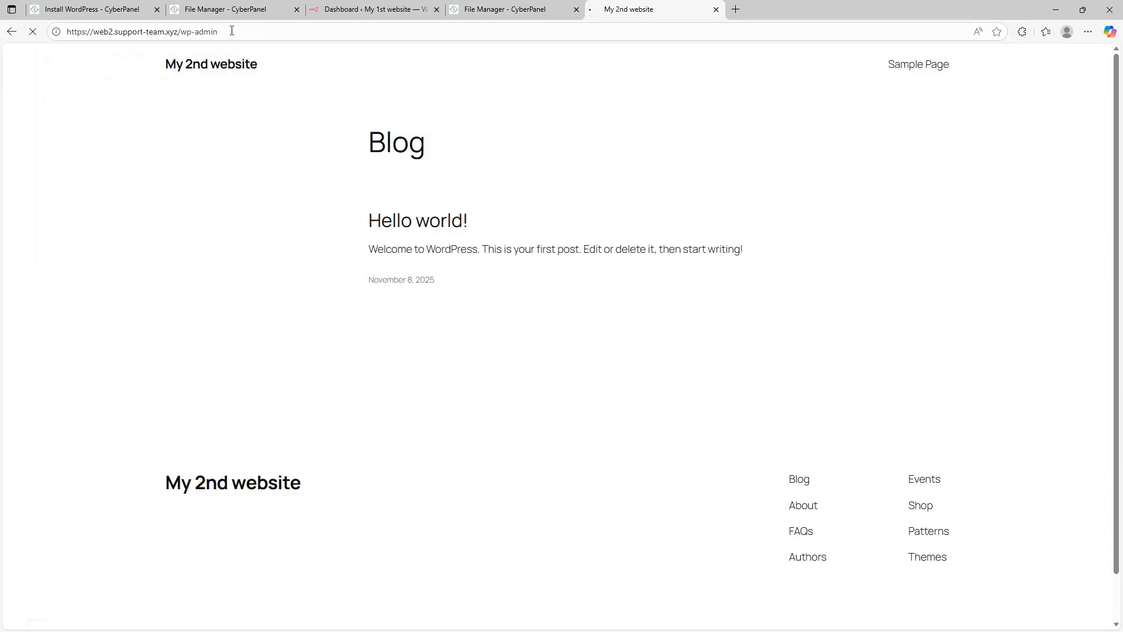
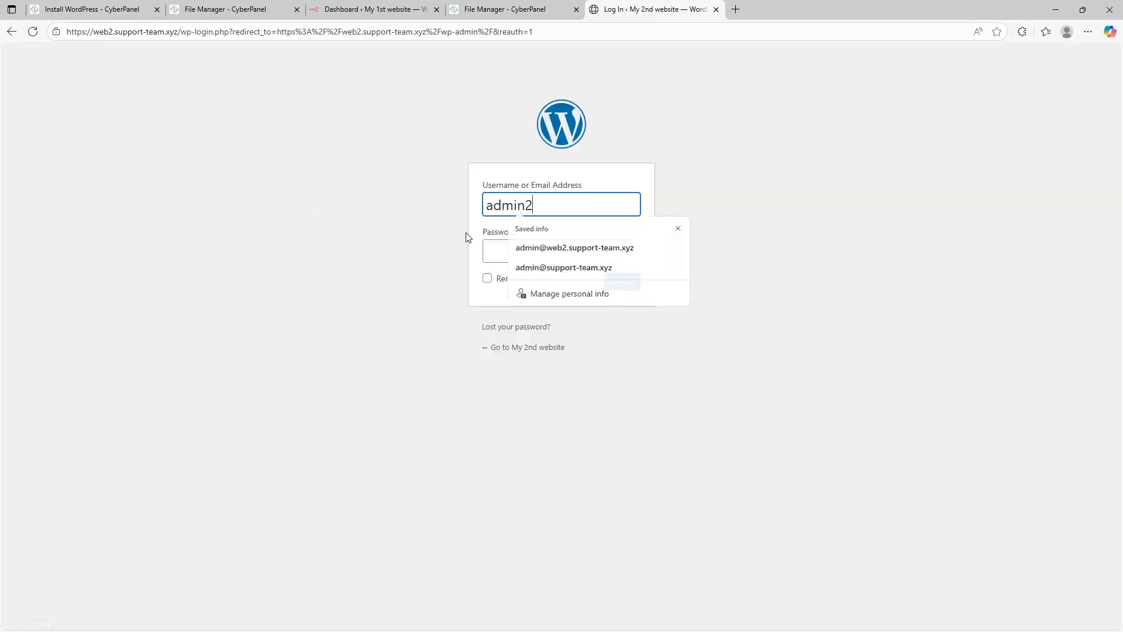
key("Tab")
key("Return")
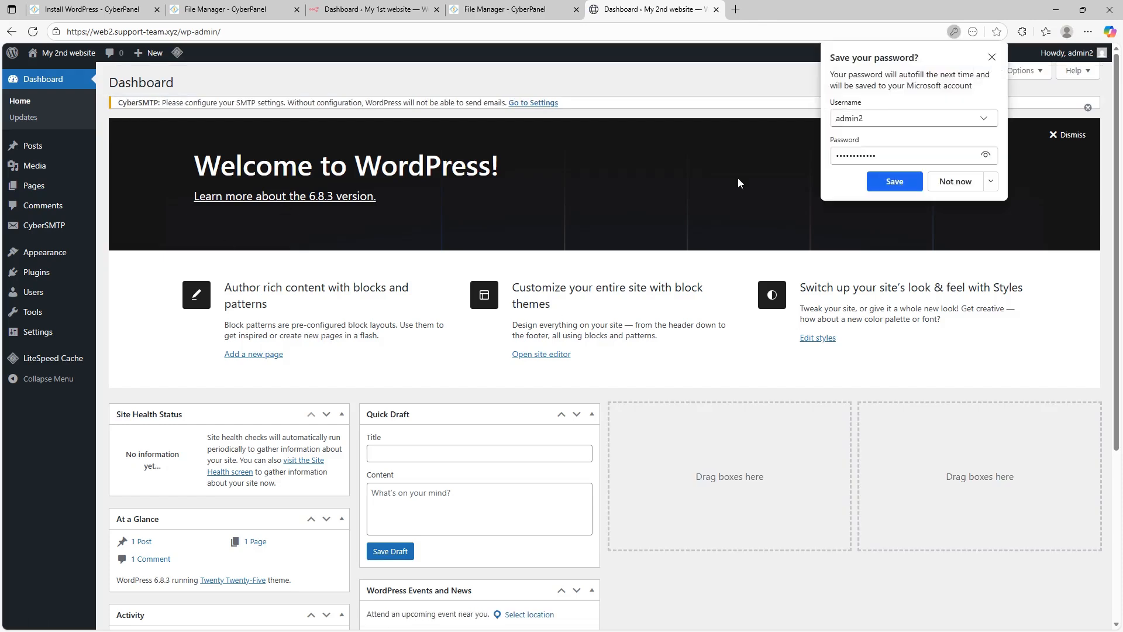
left_click(993, 58)
Step: Reorder the browser tabs and return to the CyberPanel WordPress install page
left_click_drag(103, 32, 143, 31)
left_click(238, 8)
left_click(357, 7)
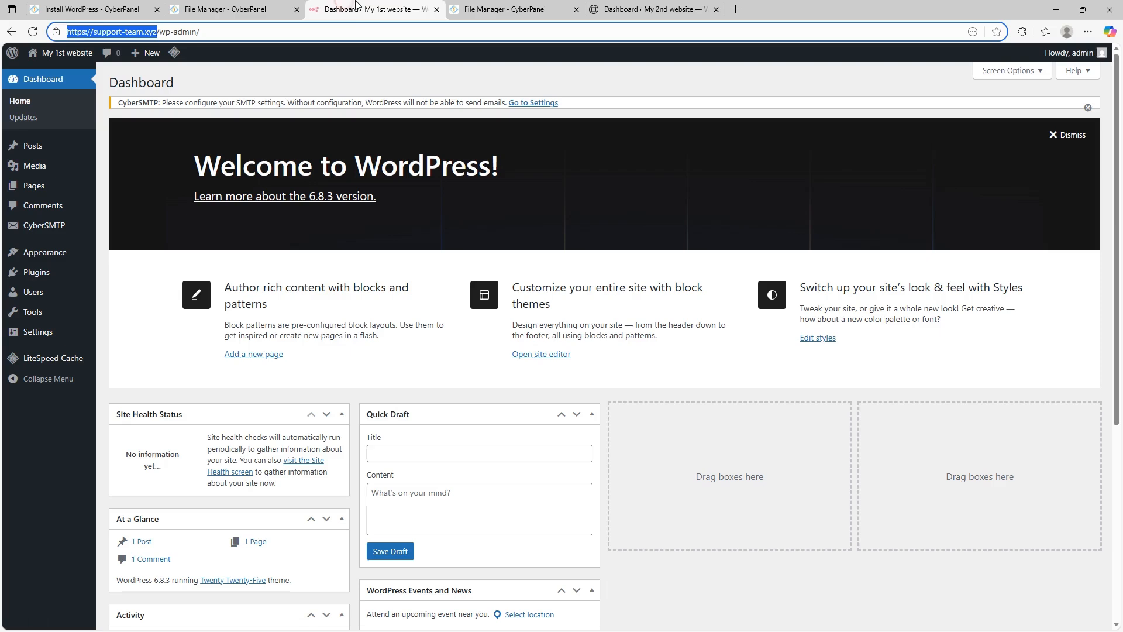
left_click_drag(384, 3, 515, 12)
left_click(97, 7)
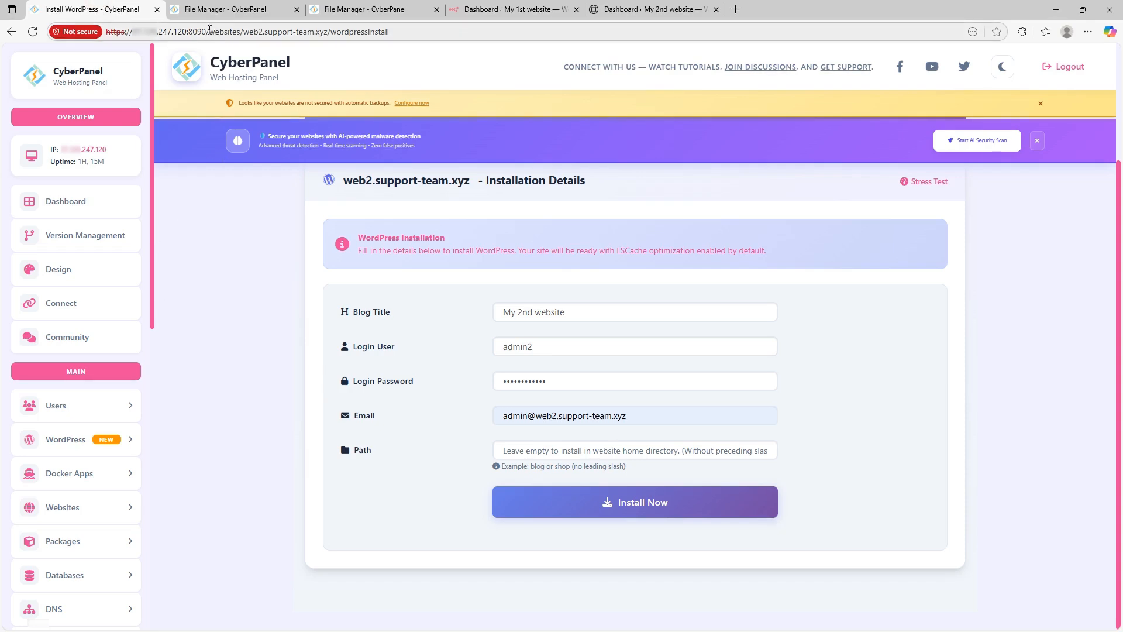
Step: Go to the /base/ dashboard and open Packages > List Packages, showing only Default
left_click_drag(207, 31, 499, 31)
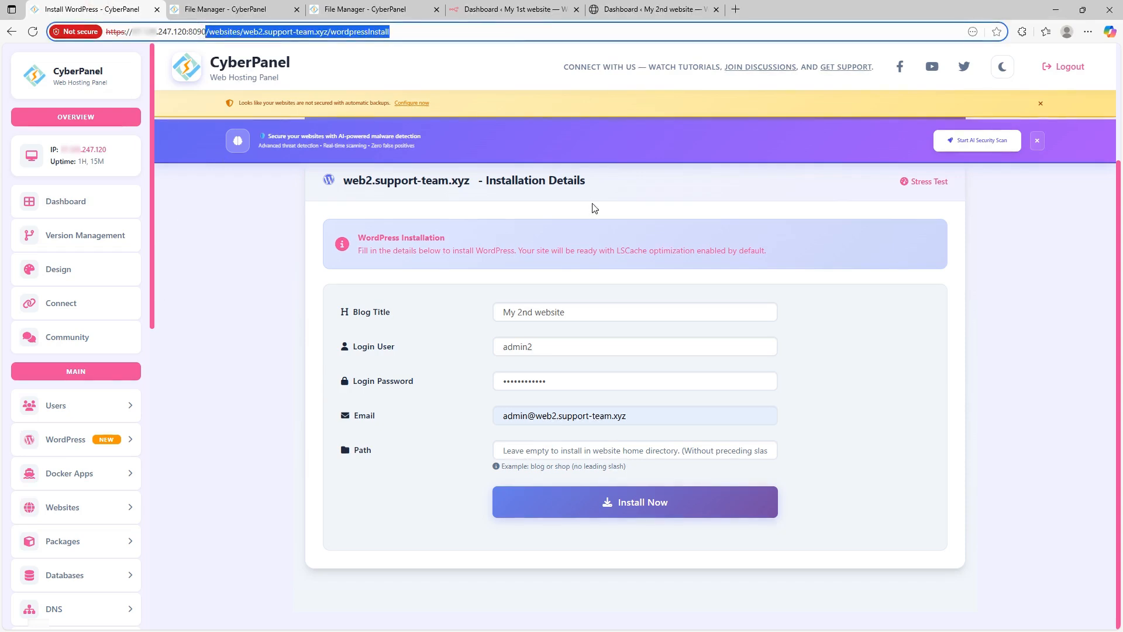
type("/base/")
key("Return")
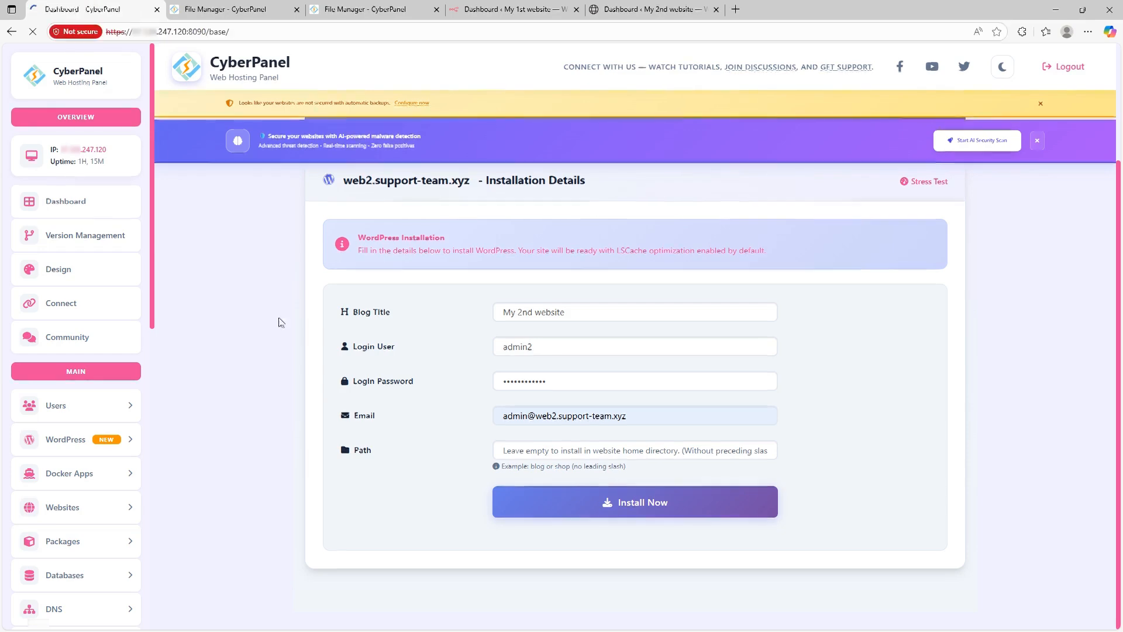
scroll(88, 412, "down", 3)
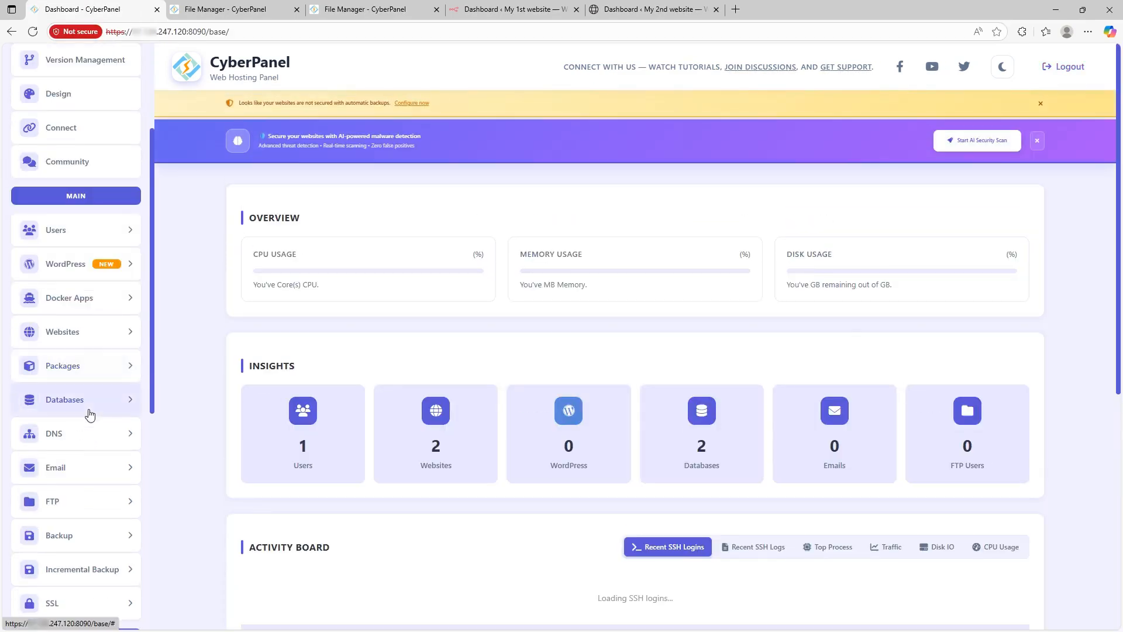
scroll(87, 403, "down", 6)
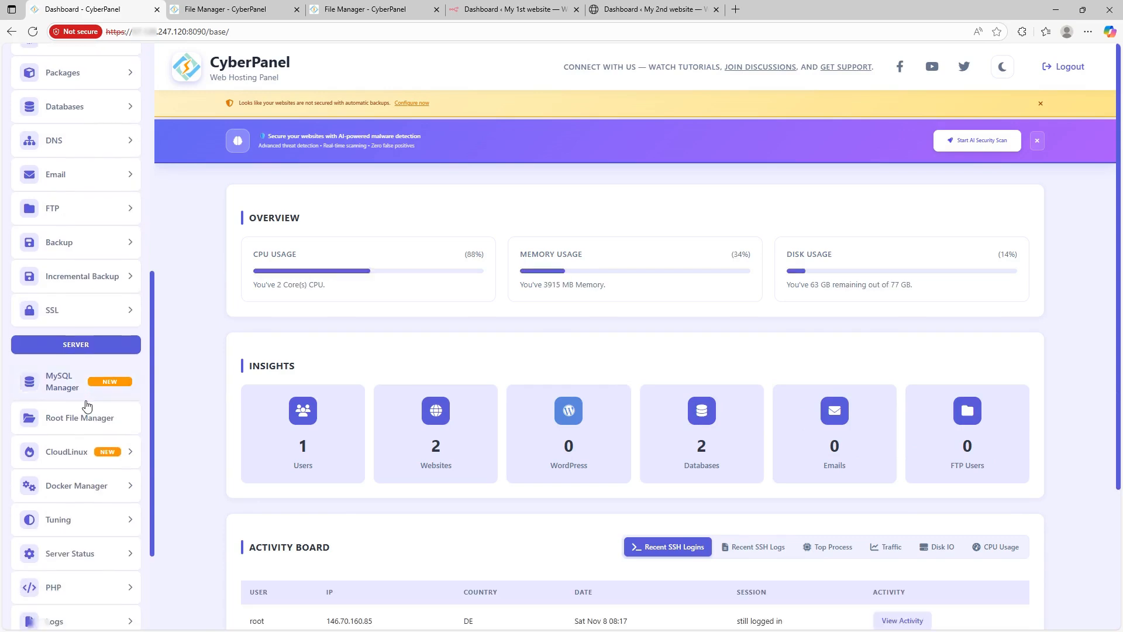
scroll(86, 406, "down", 1)
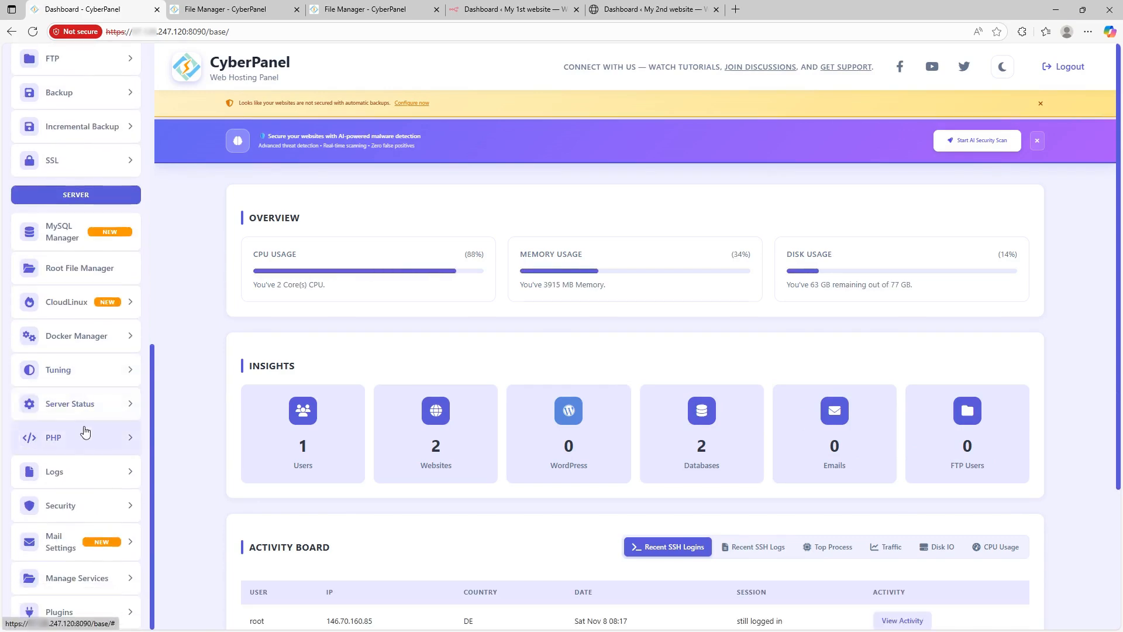
scroll(84, 401, "up", 1)
scroll(84, 401, "up", 5)
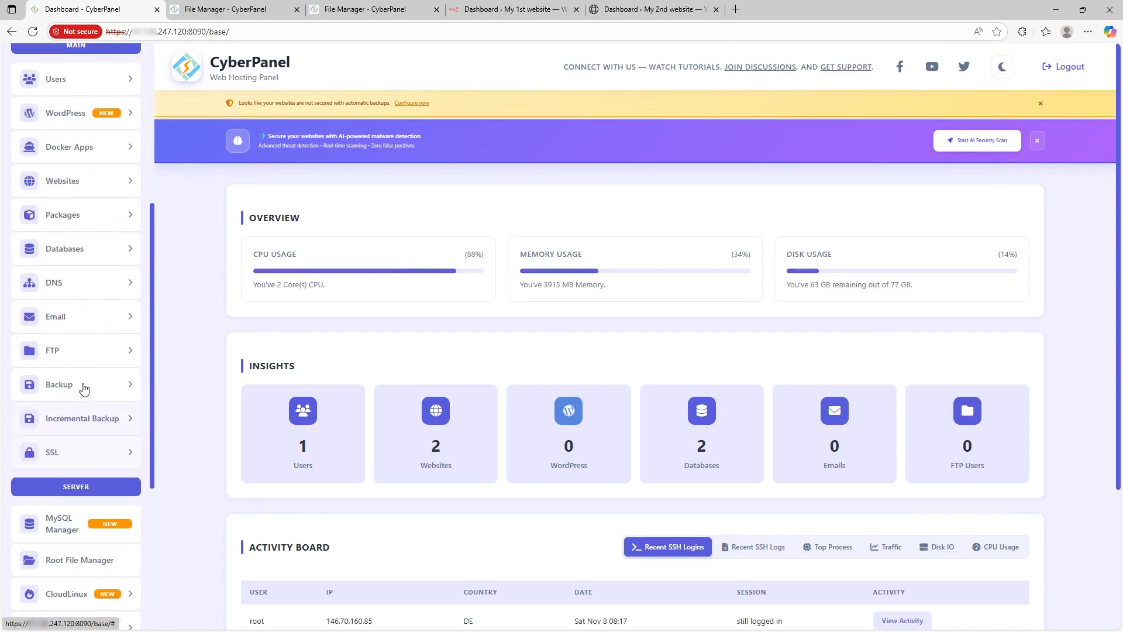
scroll(87, 328, "up", 1)
left_click(88, 274)
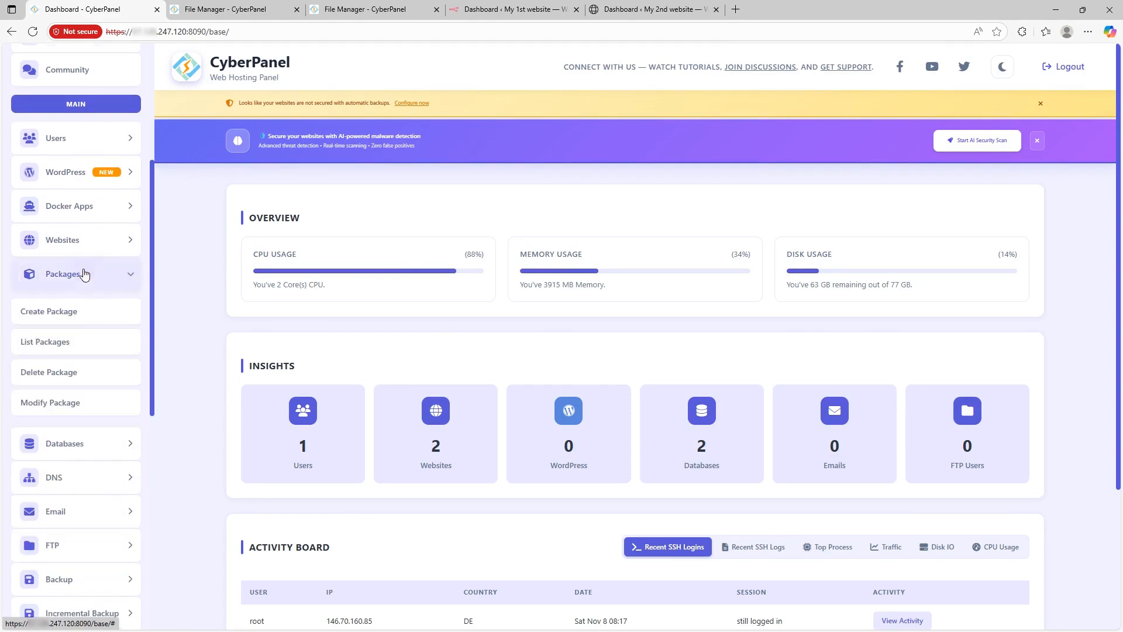
left_click(61, 347)
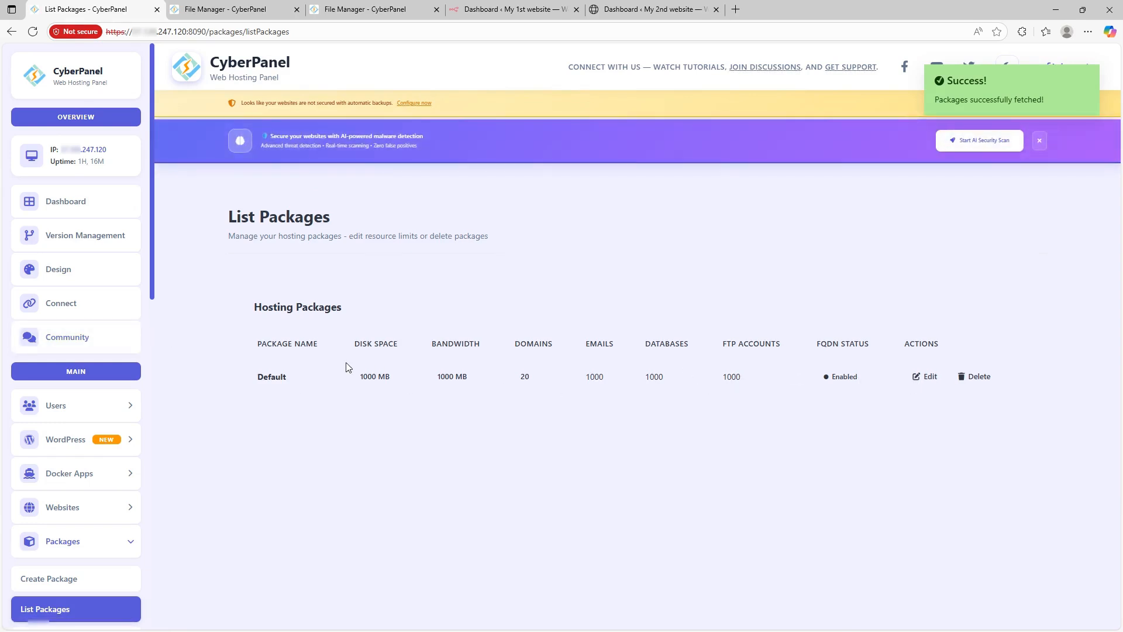
Step: Review the Default package's limits in its edit form, then cancel without saving
left_click_drag(251, 377, 291, 381)
left_click(561, 296)
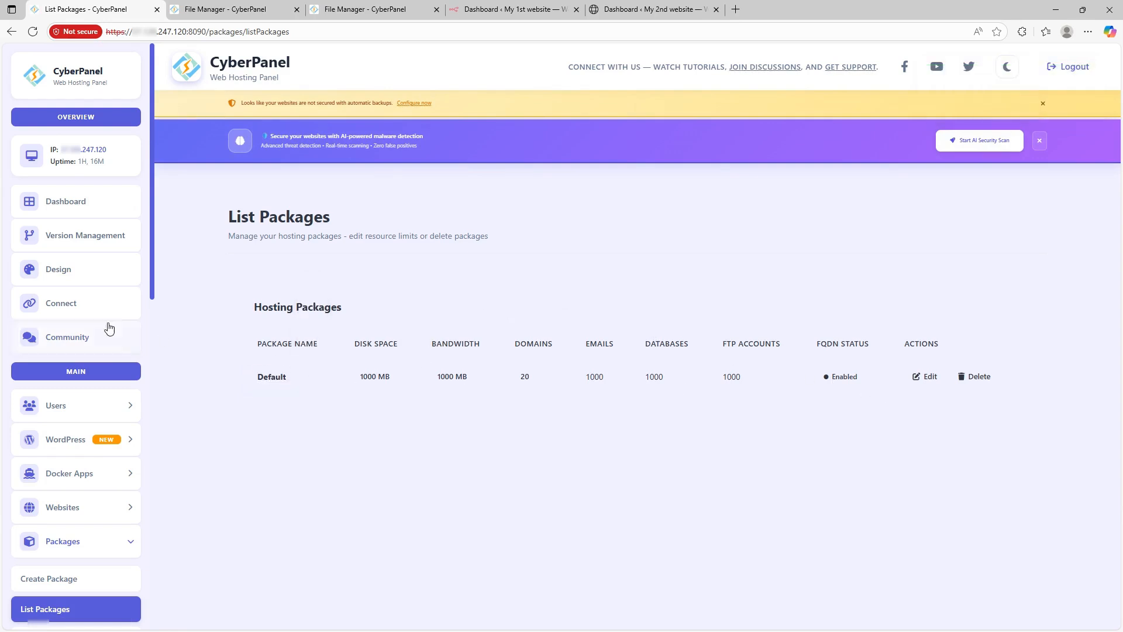
left_click(930, 377)
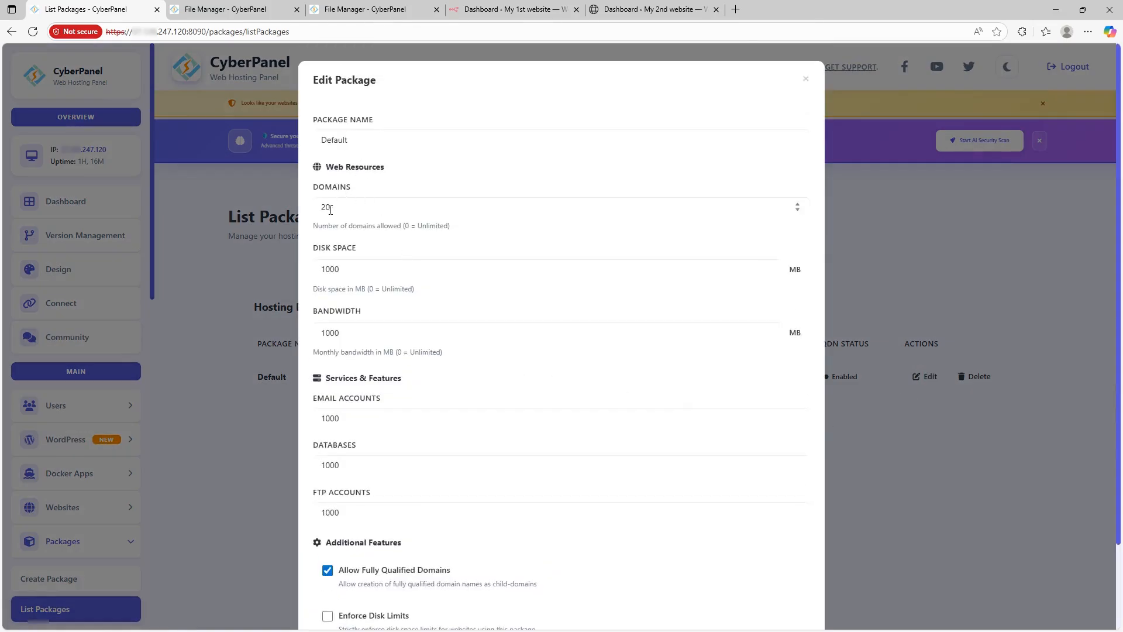
scroll(356, 264, "down", 1)
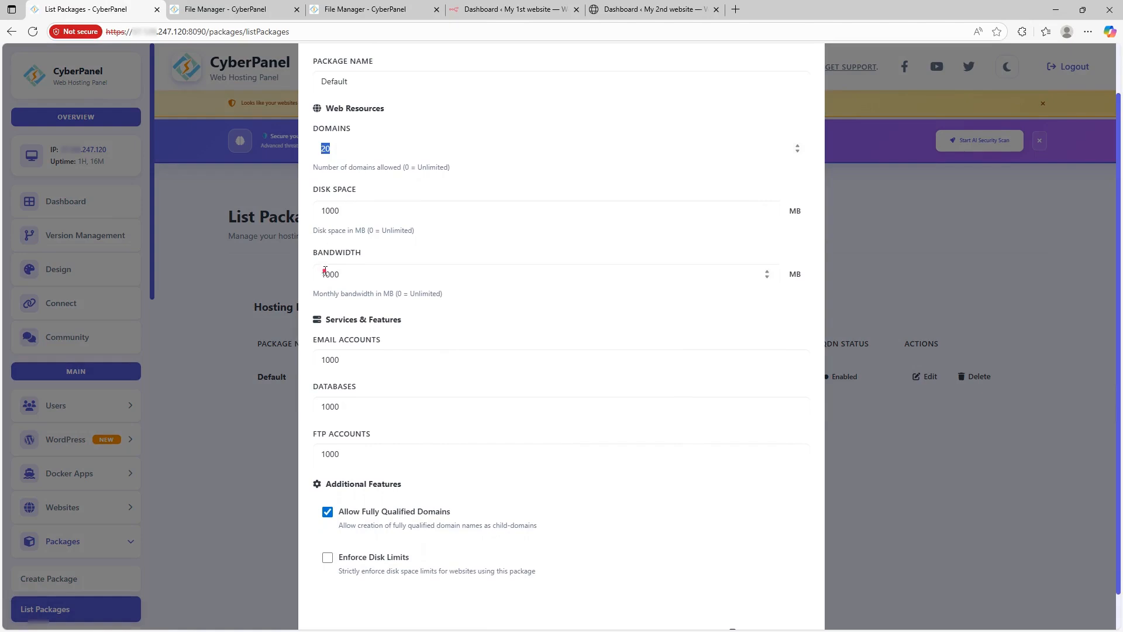
scroll(351, 326, "down", 1)
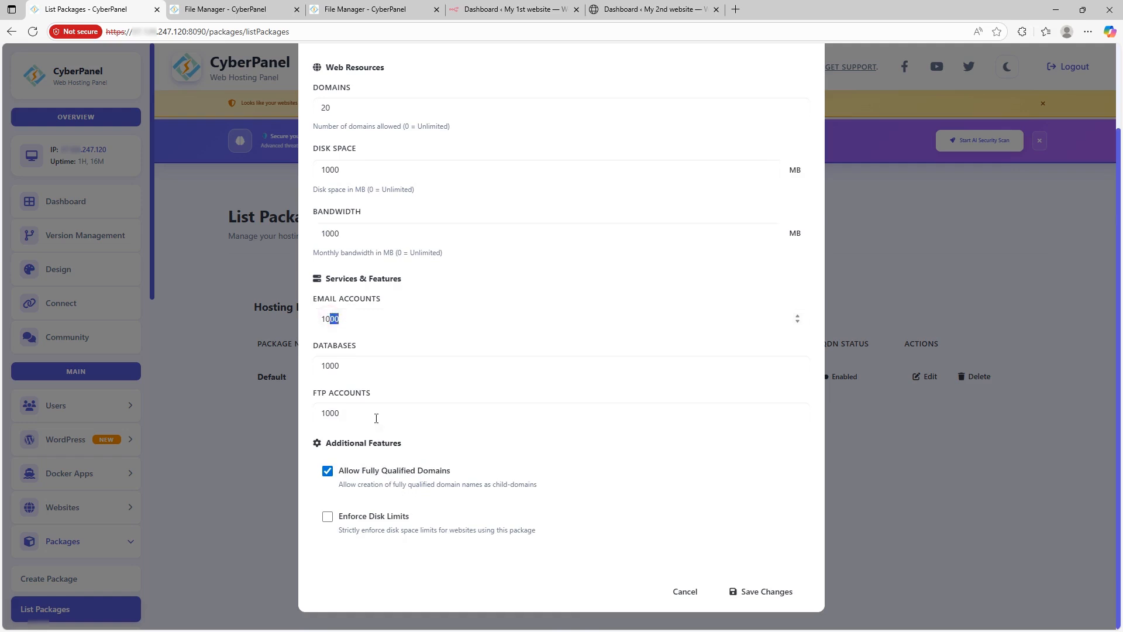
left_click(686, 591)
scroll(75, 374, "down", 4)
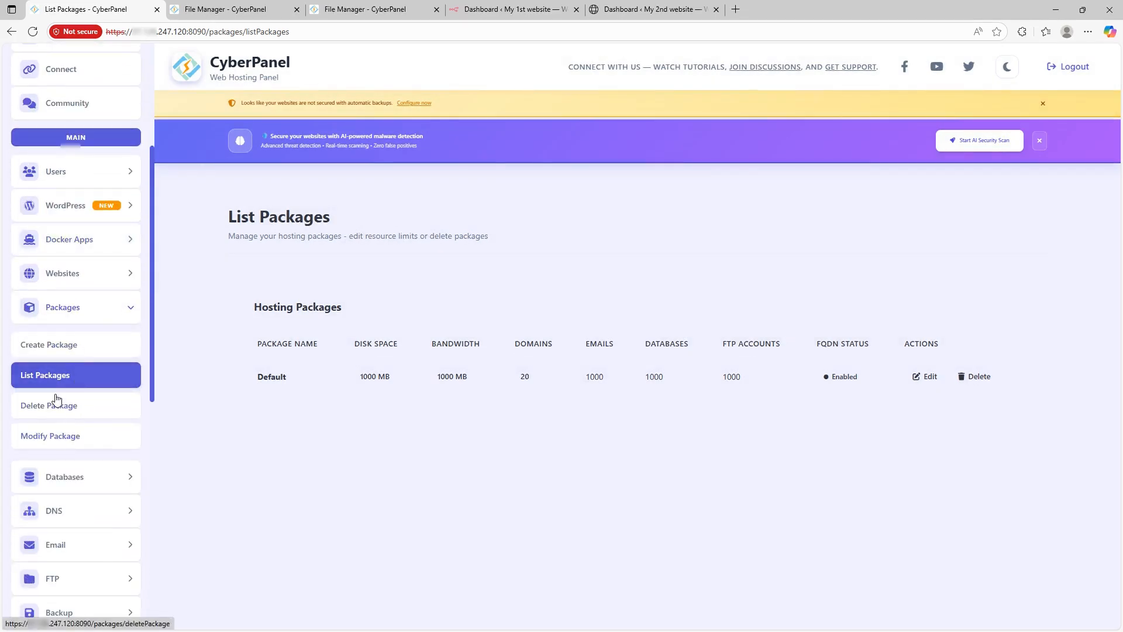
Step: Start a new package named 'my package' with 1 domain, 2000 MB disk and 20000 MB bandwidth
left_click(56, 347)
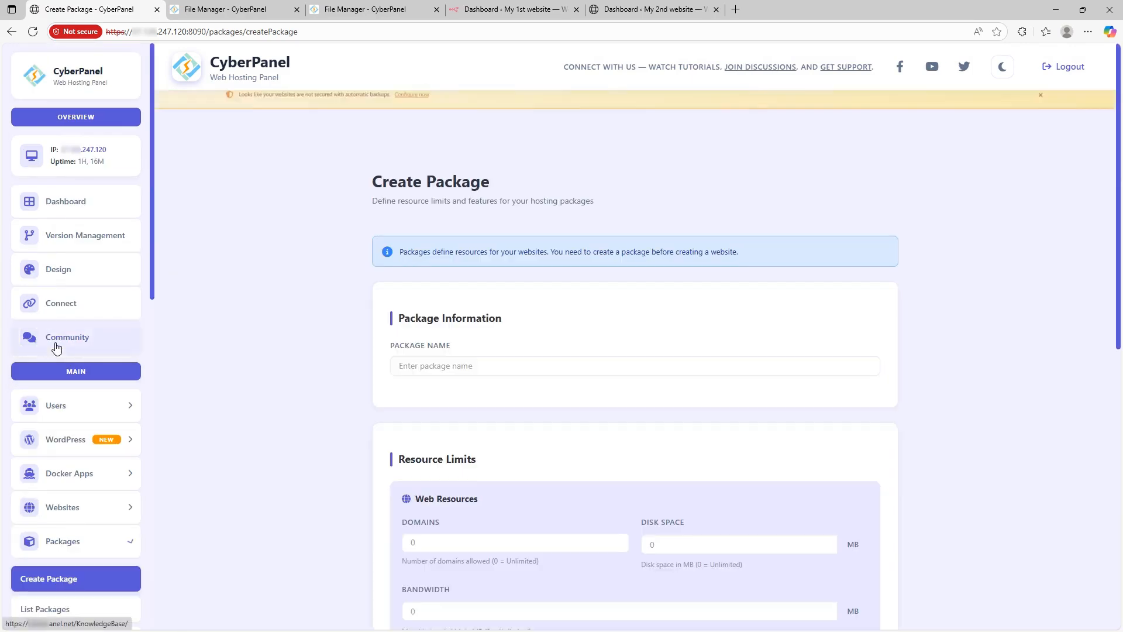
left_click(420, 402)
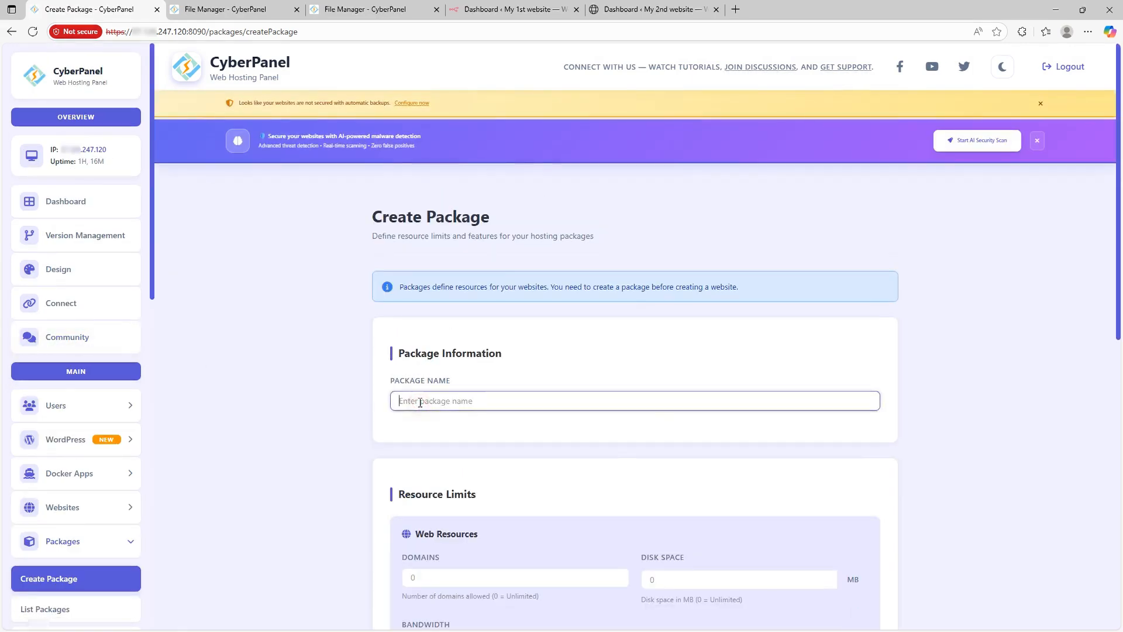
type("my package")
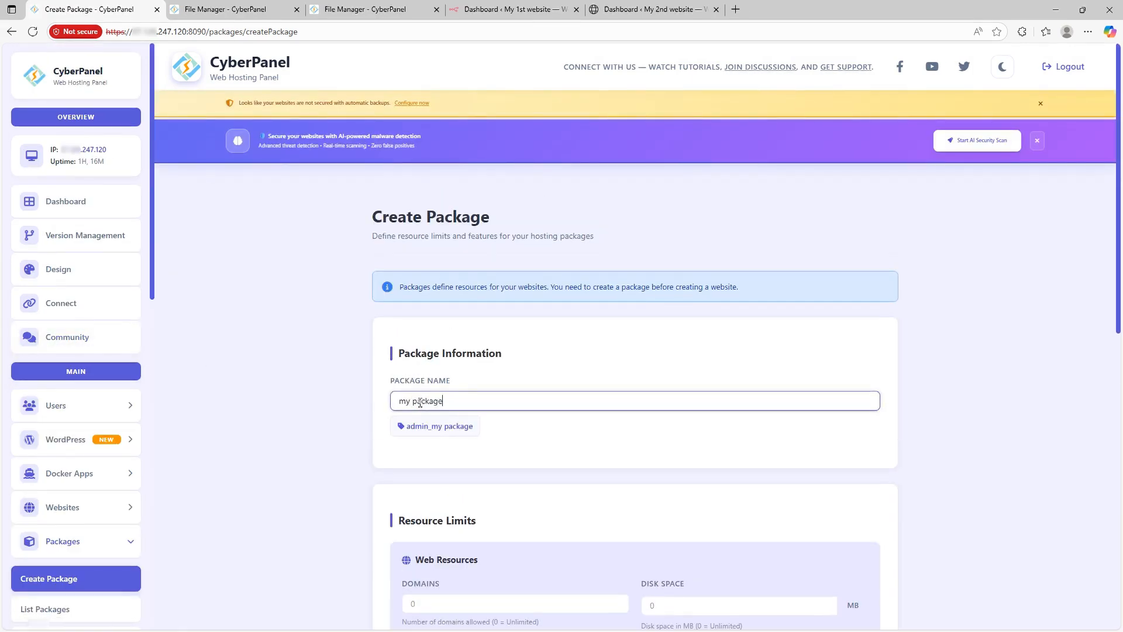
scroll(404, 421, "down", 3)
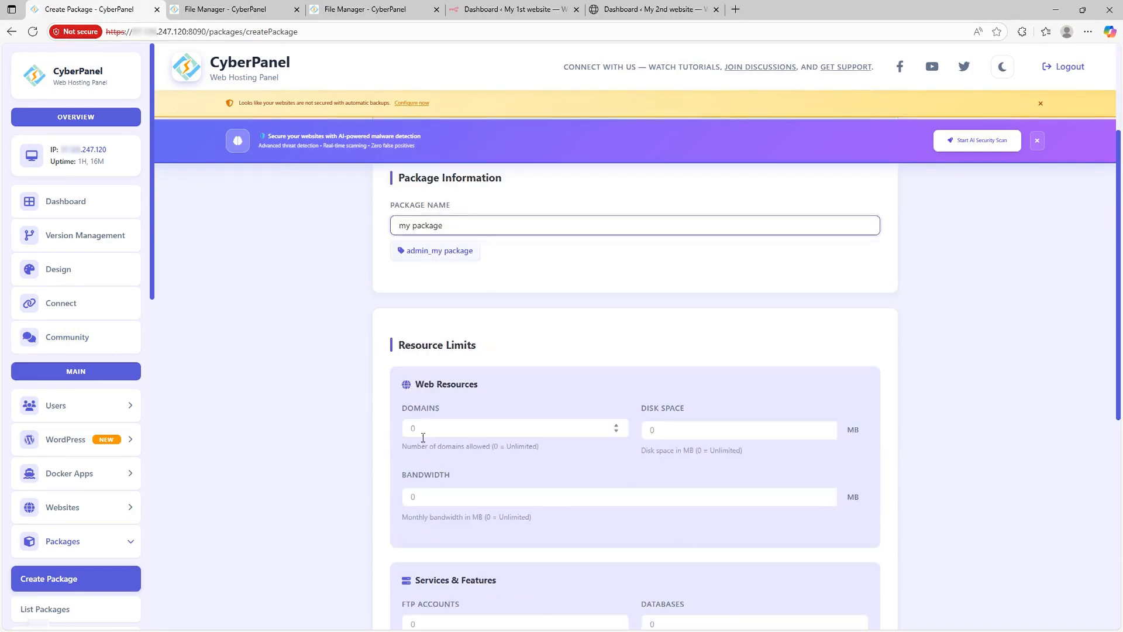
left_click(423, 438)
type("1")
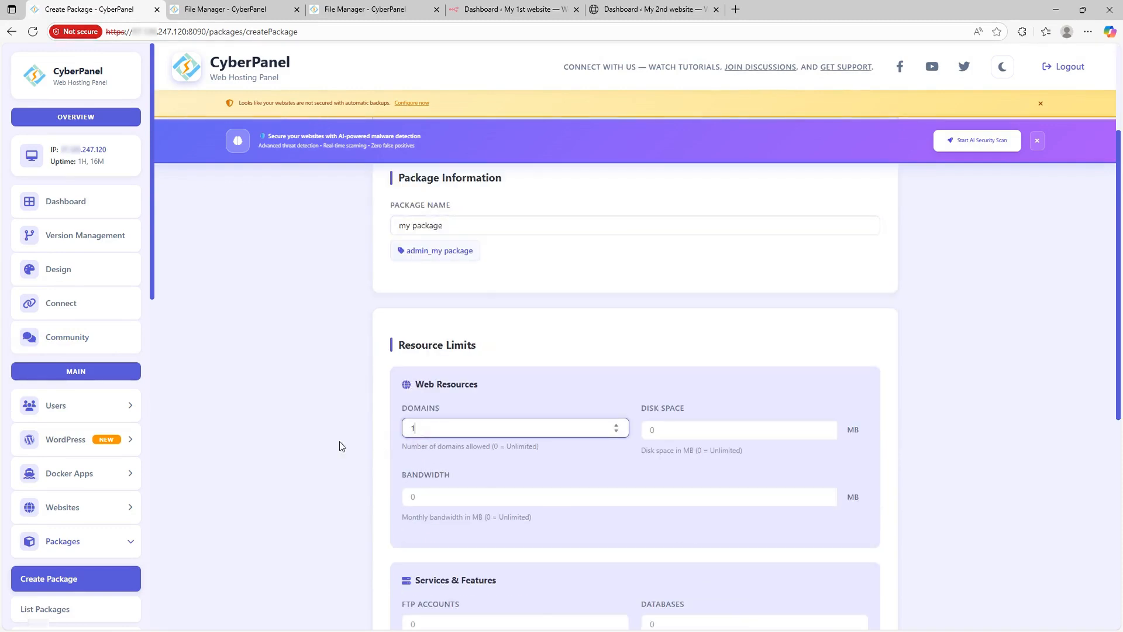
left_click(674, 431)
type("20")
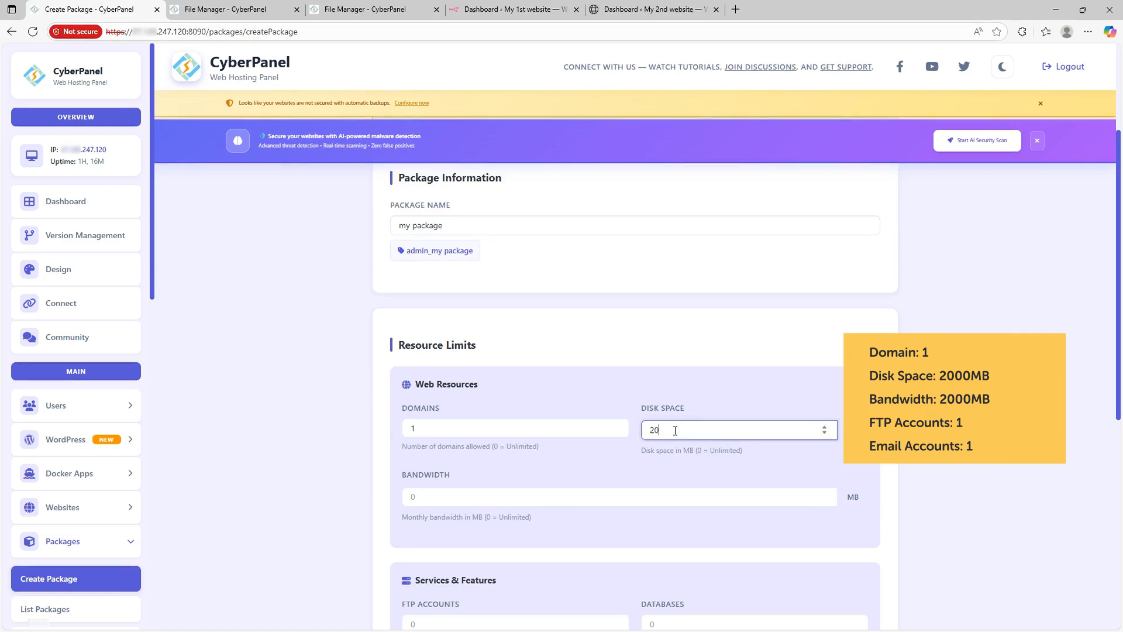
type("00")
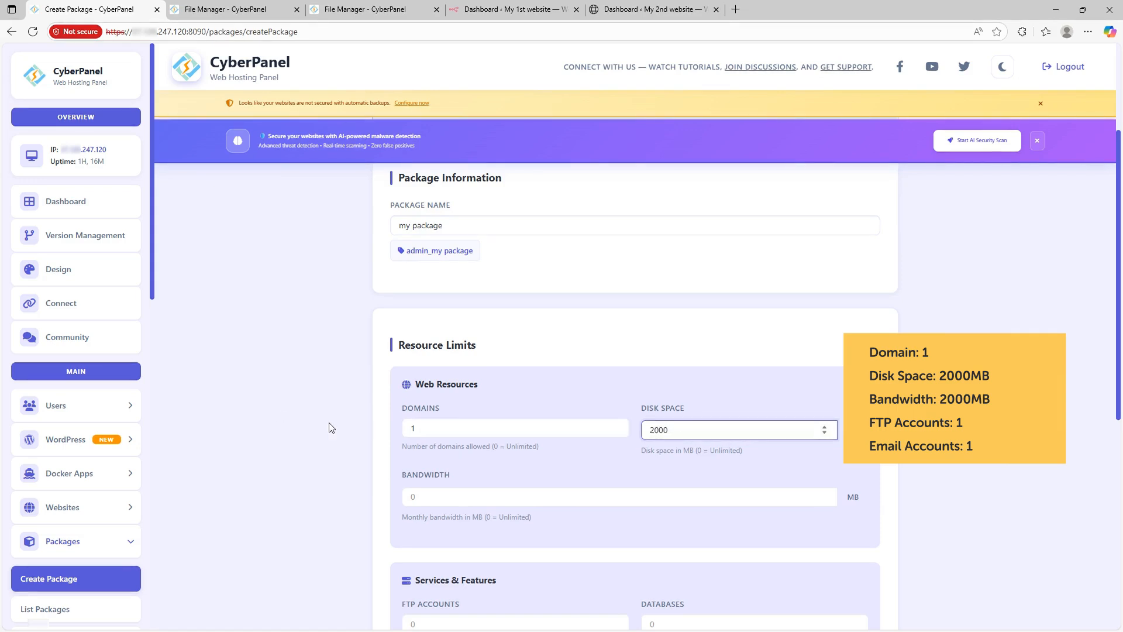
left_click(272, 404)
left_click(430, 496)
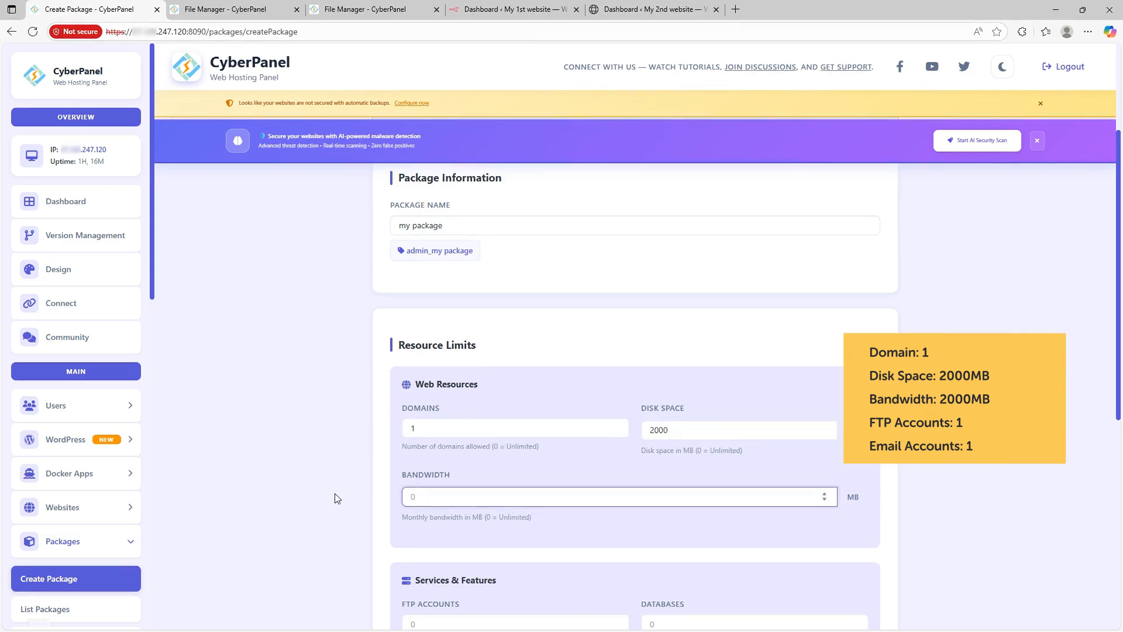
type("20000")
left_click(310, 450)
Step: Allow 1 FTP account, 1 database and 1 email account, enable both features, and create the package
scroll(310, 448, "down", 5)
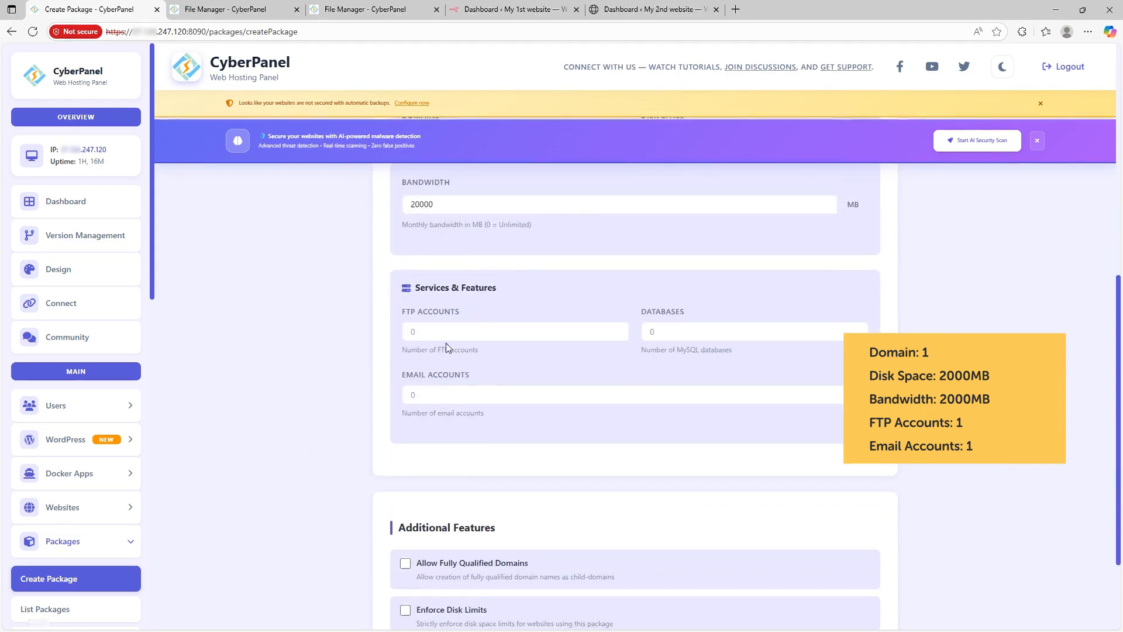
left_click(444, 331)
type("1")
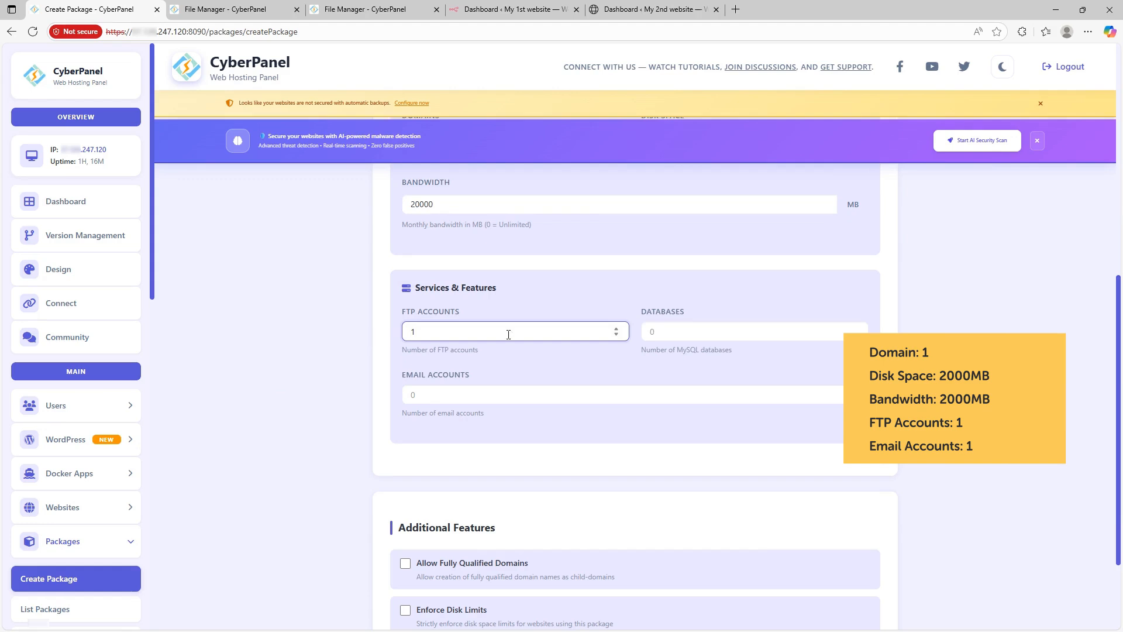
left_click(661, 331)
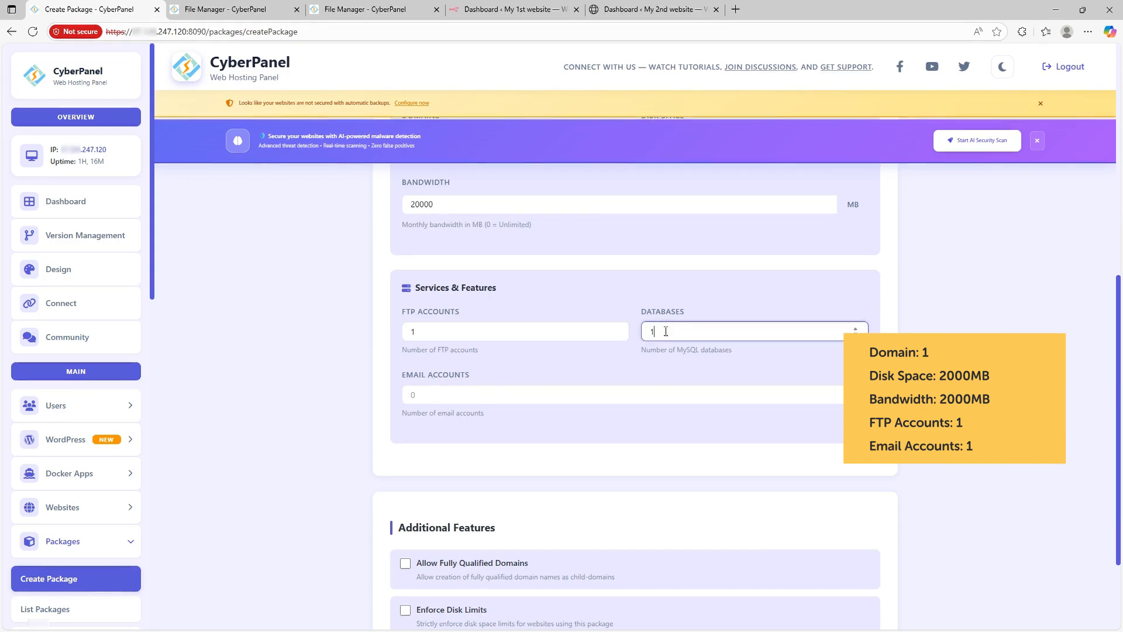
left_click(415, 395)
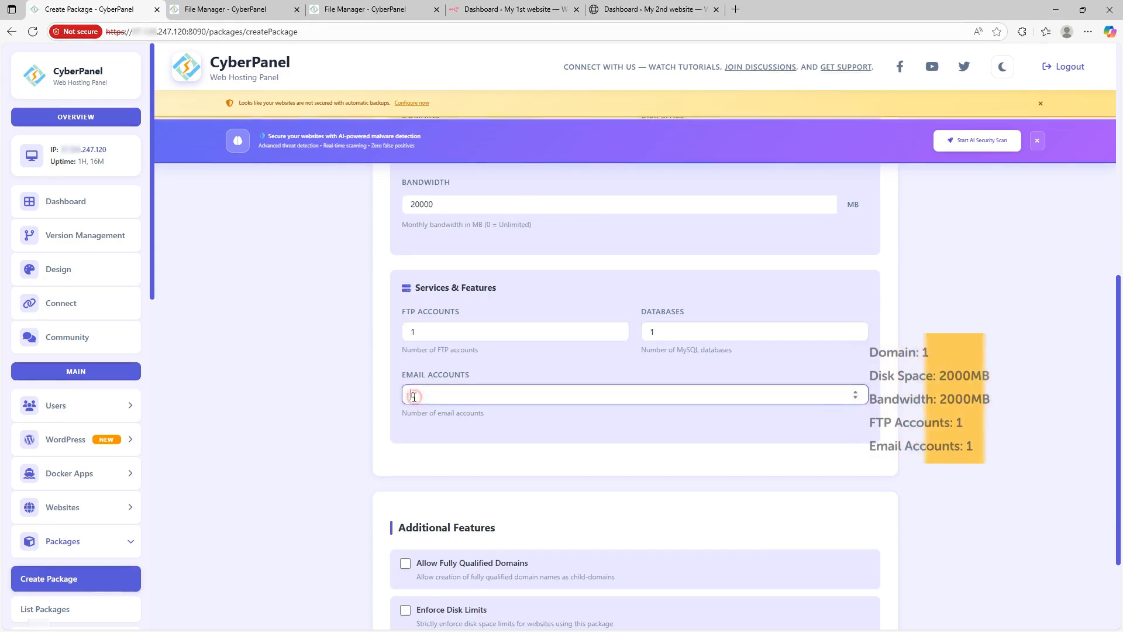
type("1")
scroll(414, 393, "down", 2)
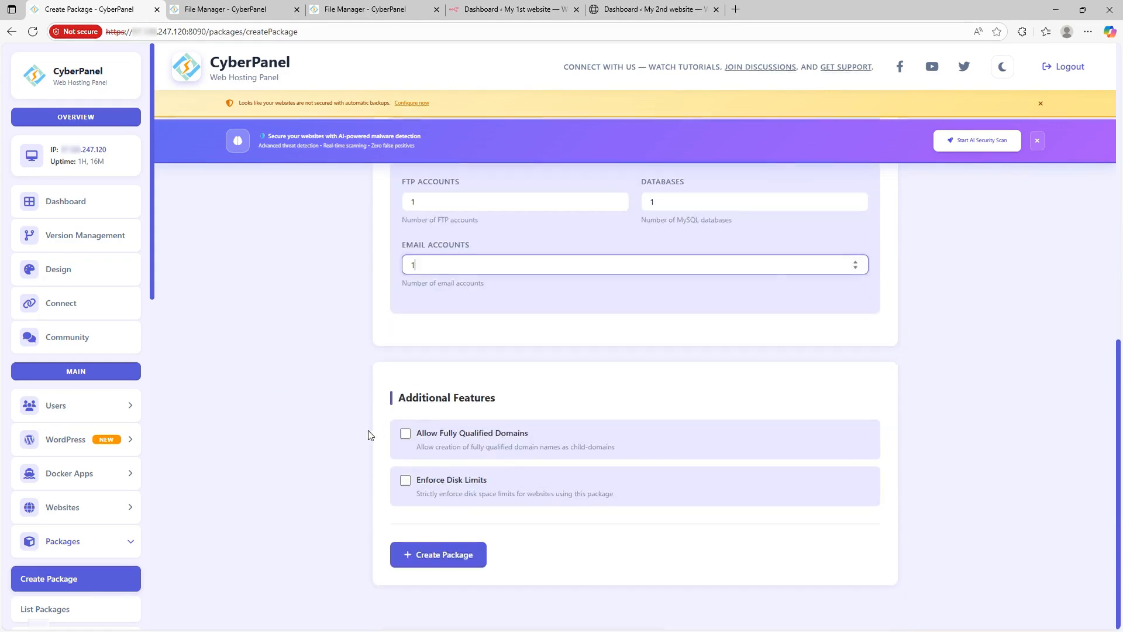
left_click(405, 481)
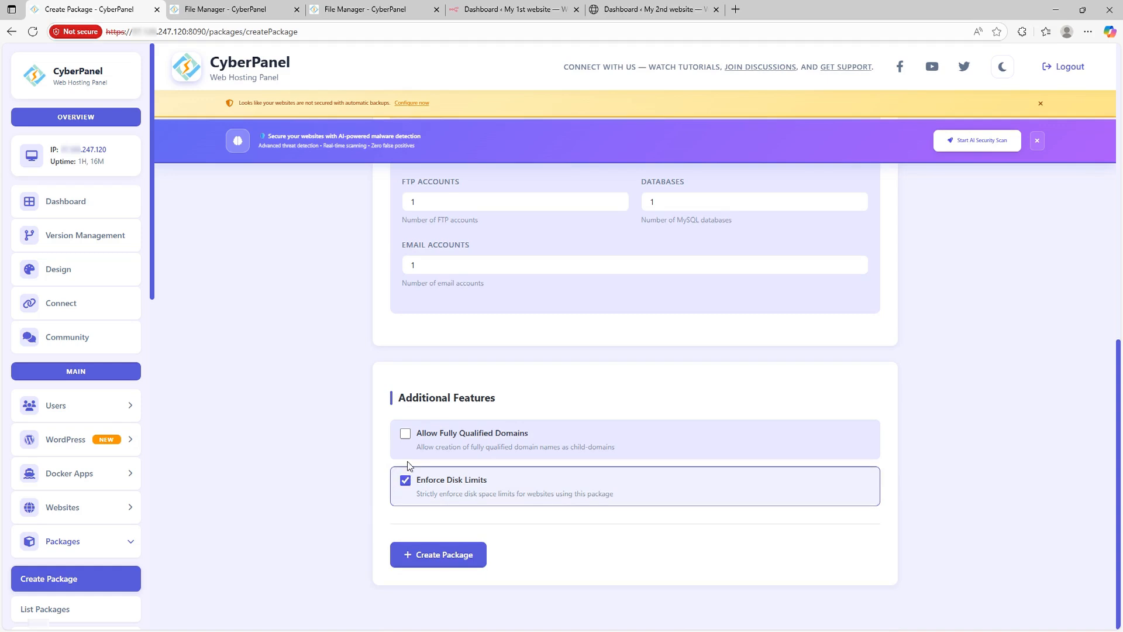
left_click(407, 442)
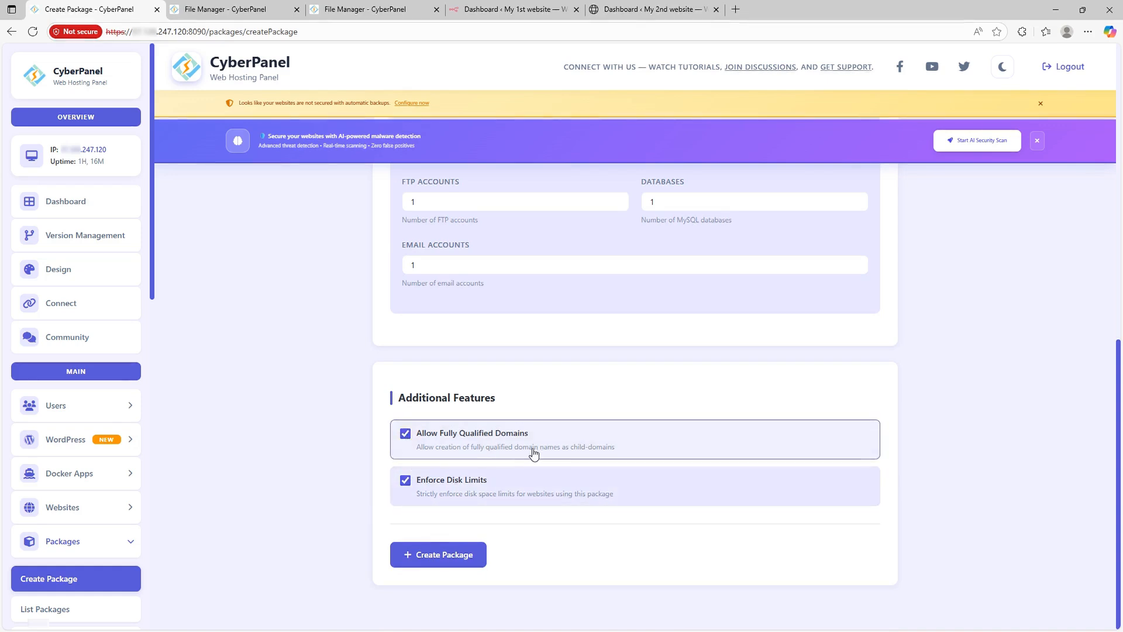
left_click(459, 556)
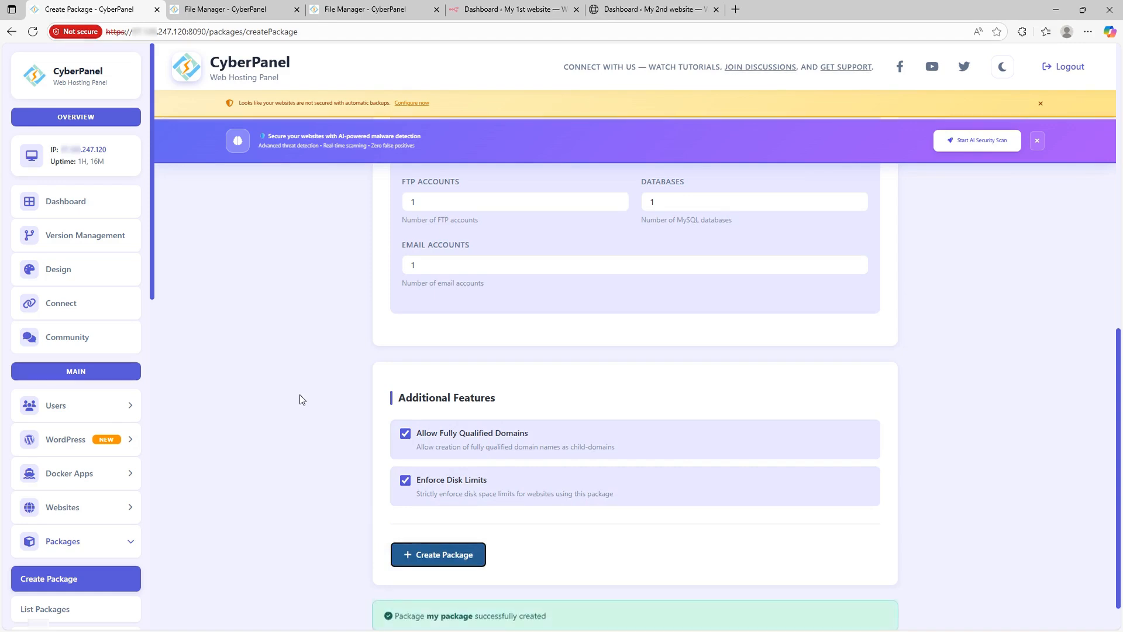
Step: Scroll through the page to review the package creation result
scroll(507, 583, "down", 1)
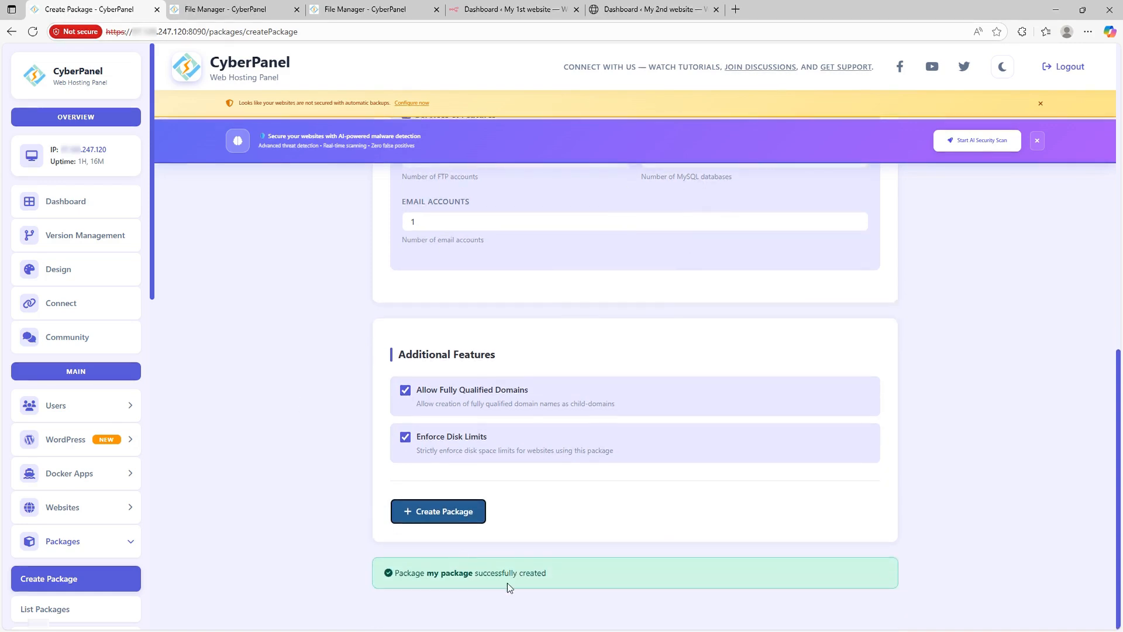
left_click_drag(564, 584, 474, 577)
scroll(80, 357, "down", 6)
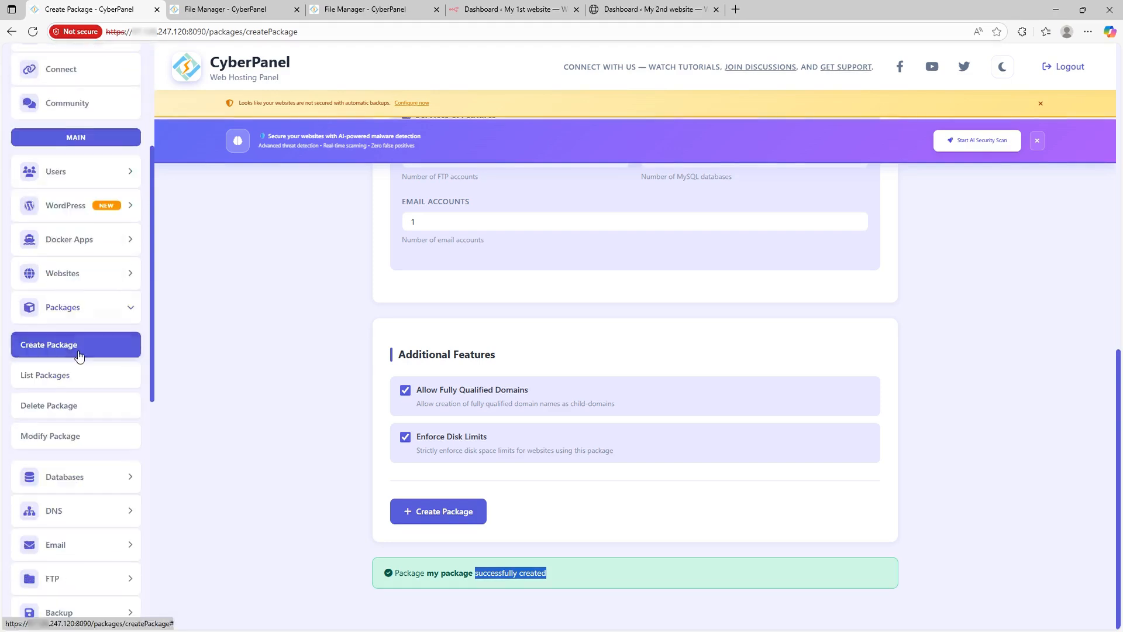
scroll(80, 357, "down", 7)
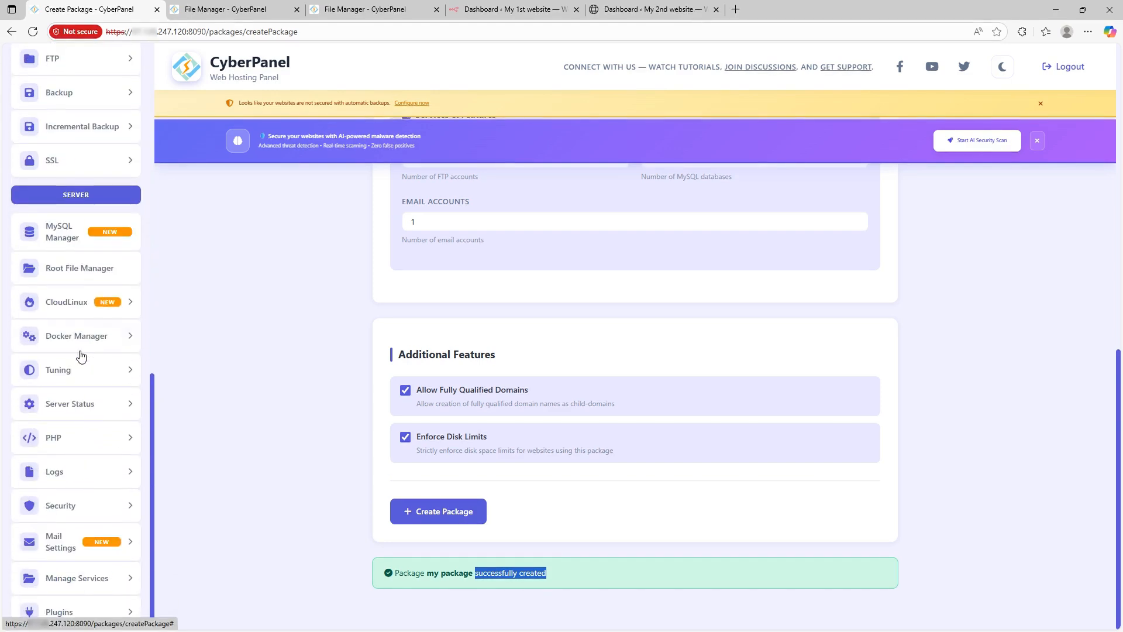
scroll(81, 356, "up", 5)
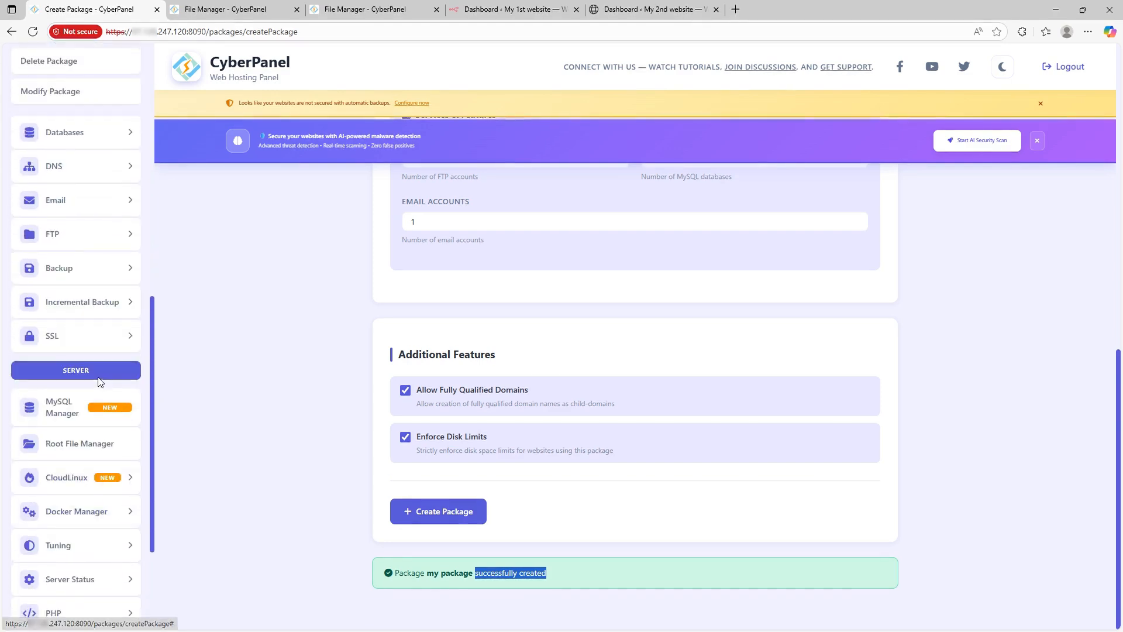
scroll(68, 258, "up", 2)
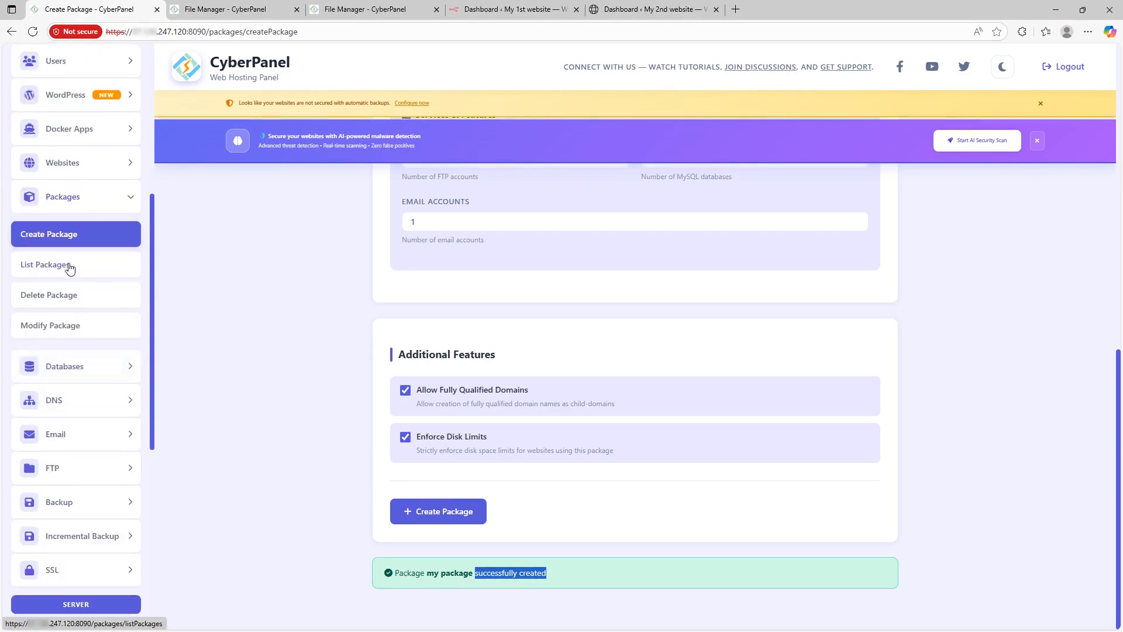
Step: Check that admin_mypackage shows in List Packages, then open the List Websites page
left_click(69, 265)
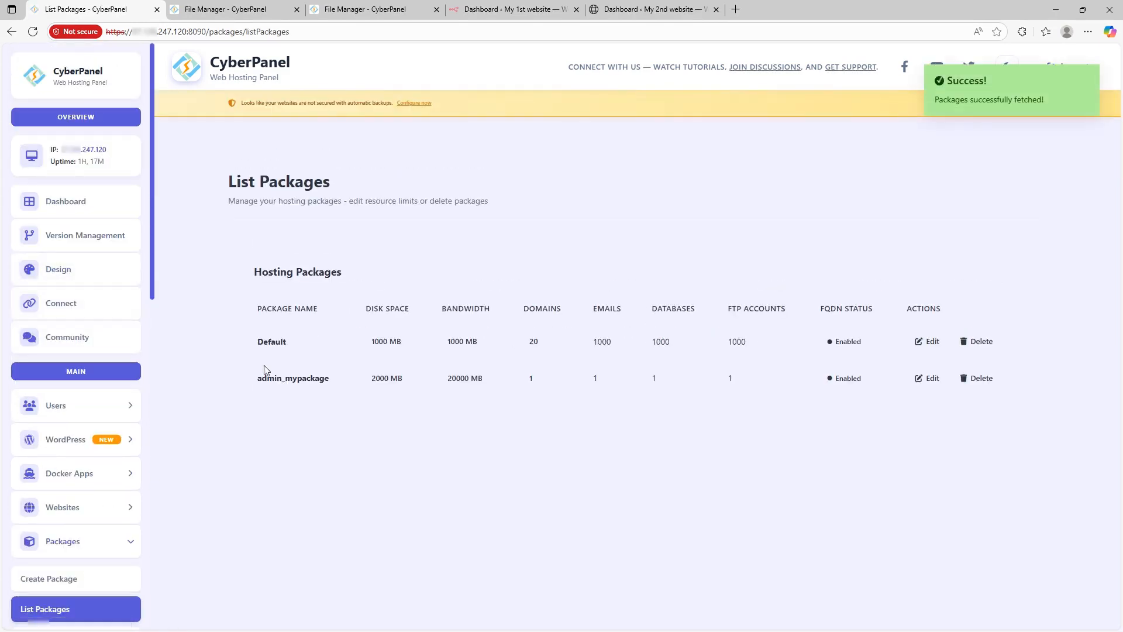
left_click_drag(256, 413, 308, 413)
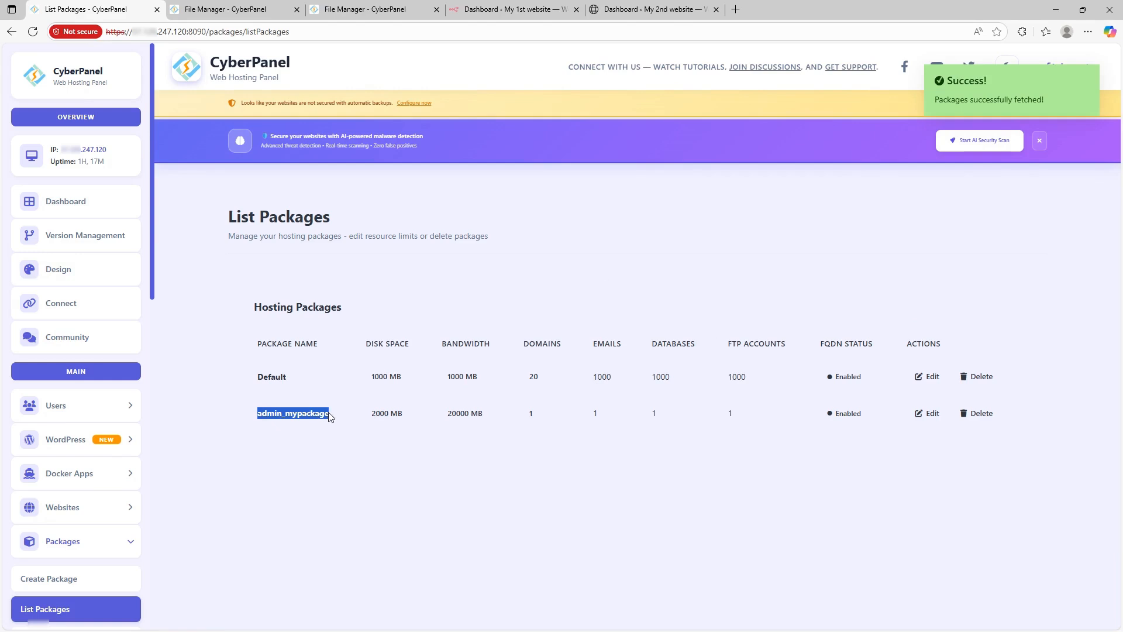
left_click(773, 431)
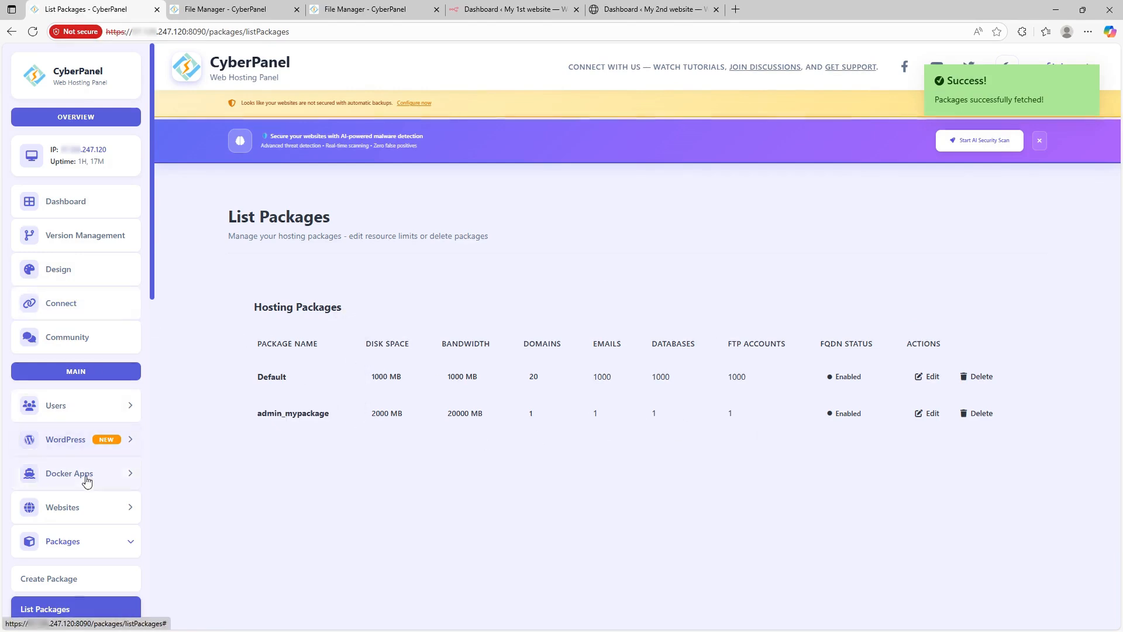
left_click(87, 505)
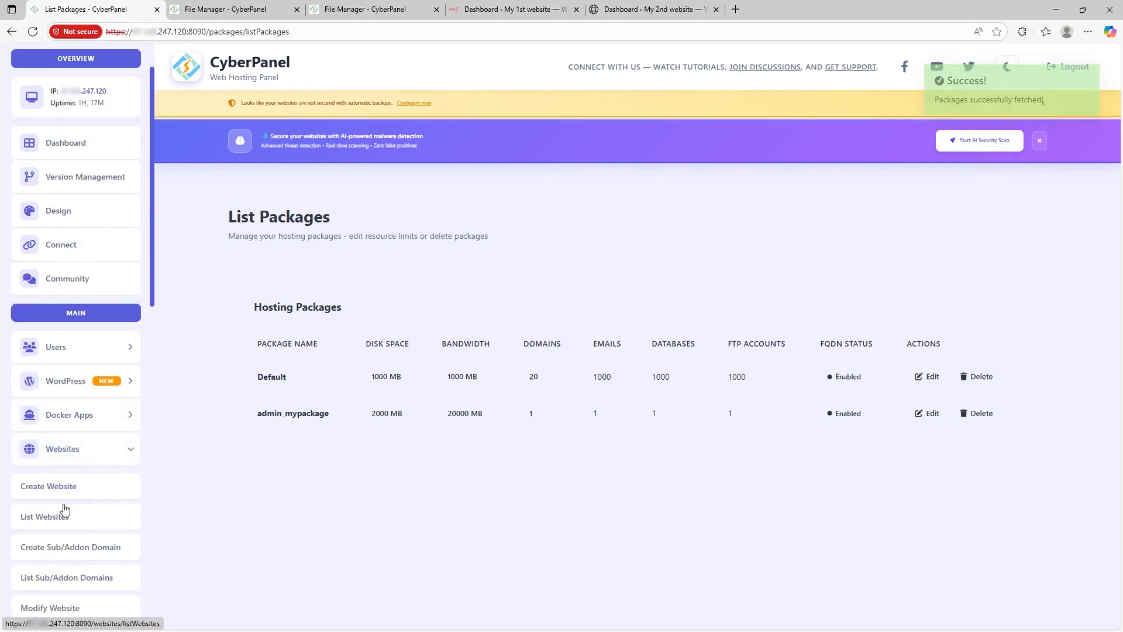
left_click(54, 515)
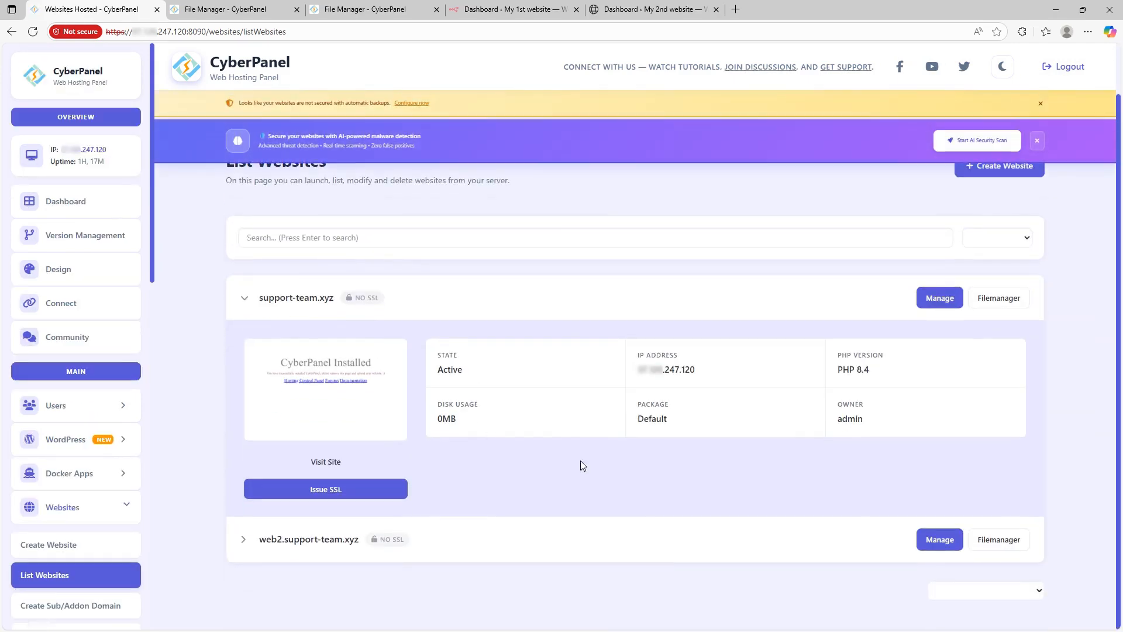
left_click(949, 541)
scroll(633, 447, "down", 3)
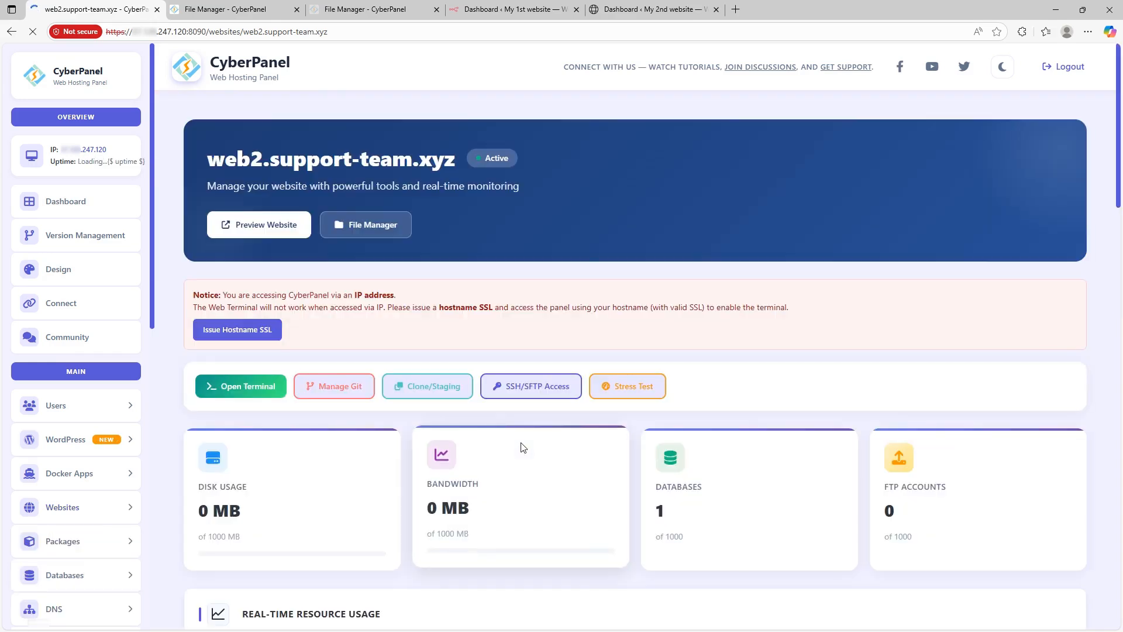
scroll(523, 447, "down", 10)
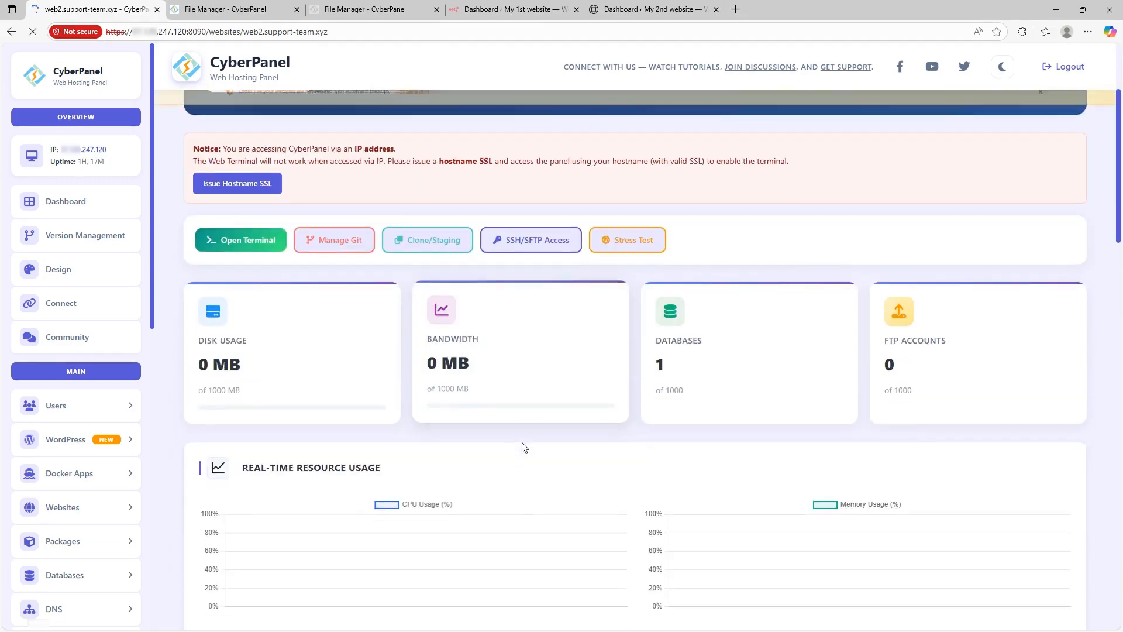
scroll(523, 447, "down", 4)
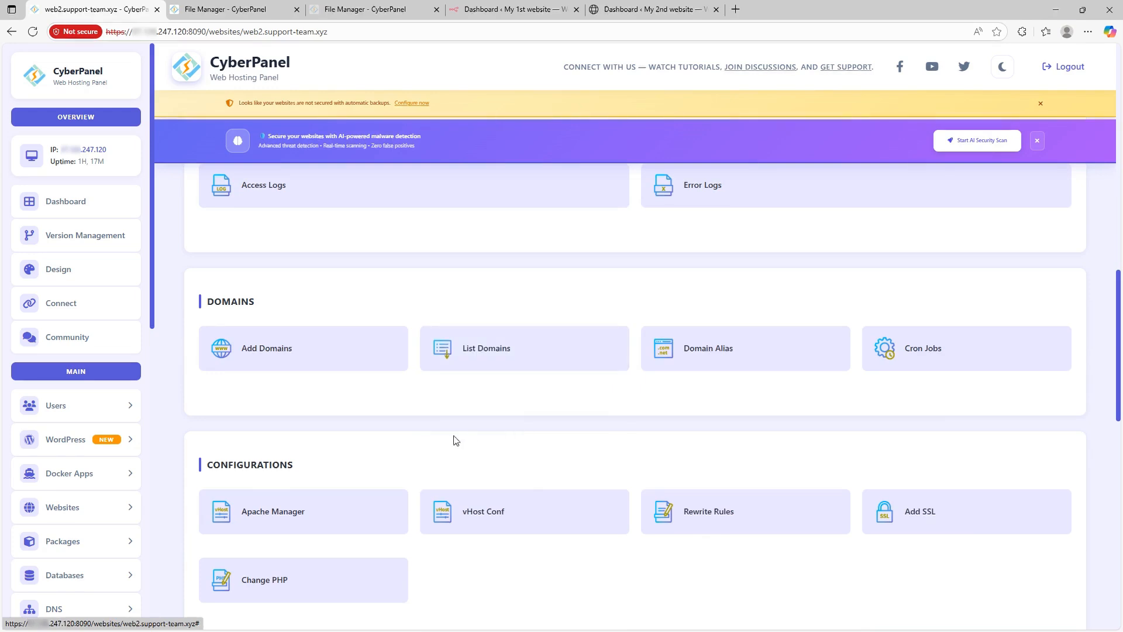
scroll(406, 429, "down", 3)
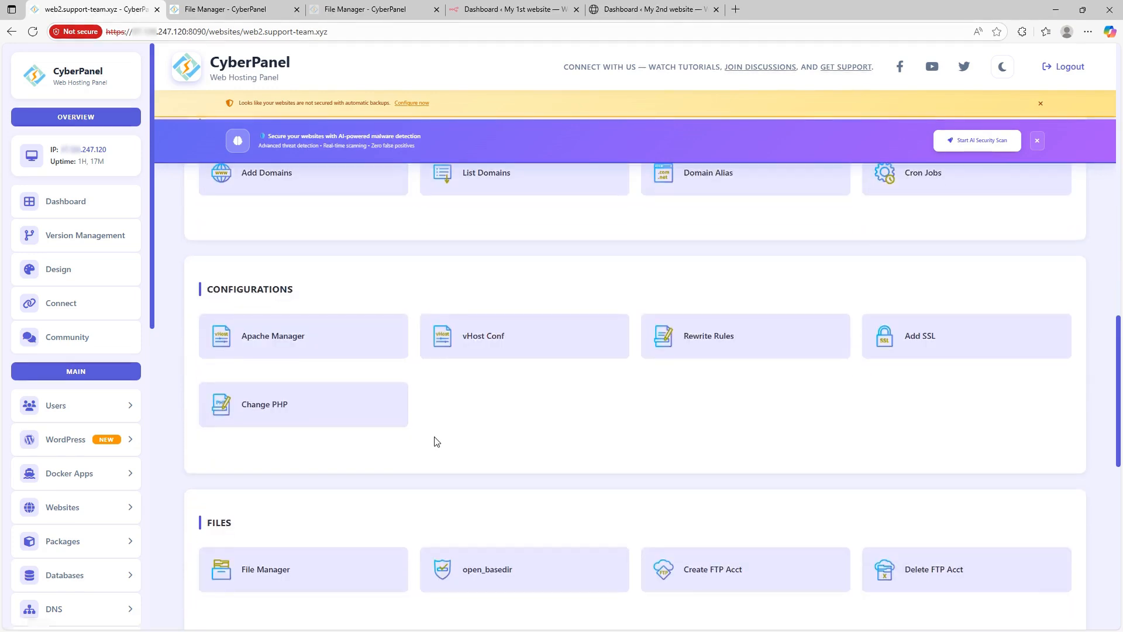
scroll(424, 436, "down", 4)
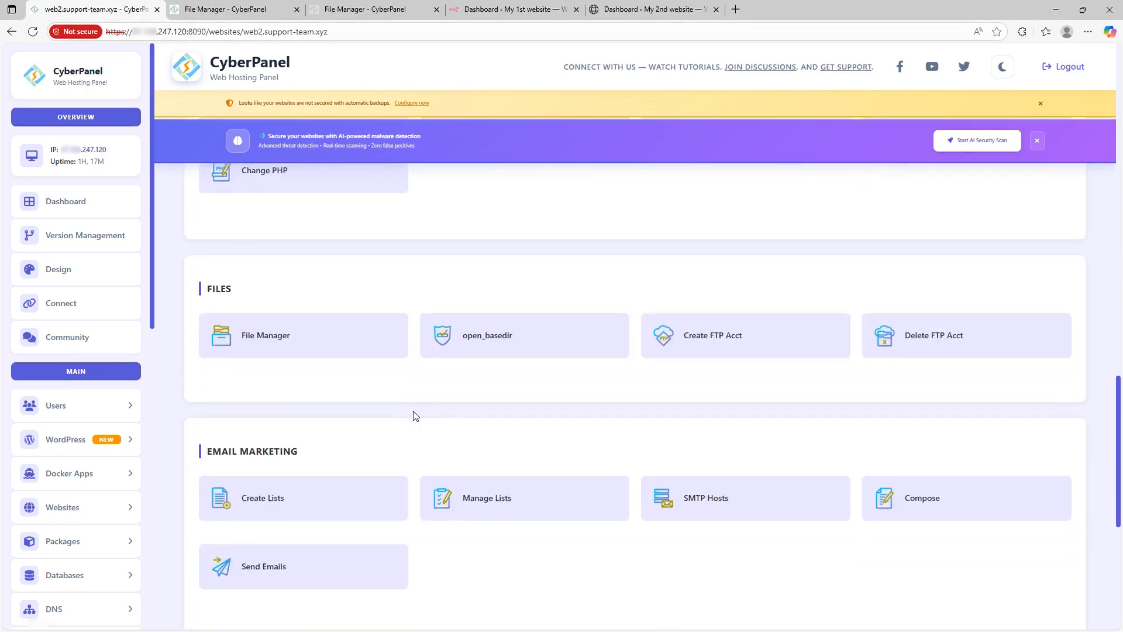
scroll(414, 416, "down", 4)
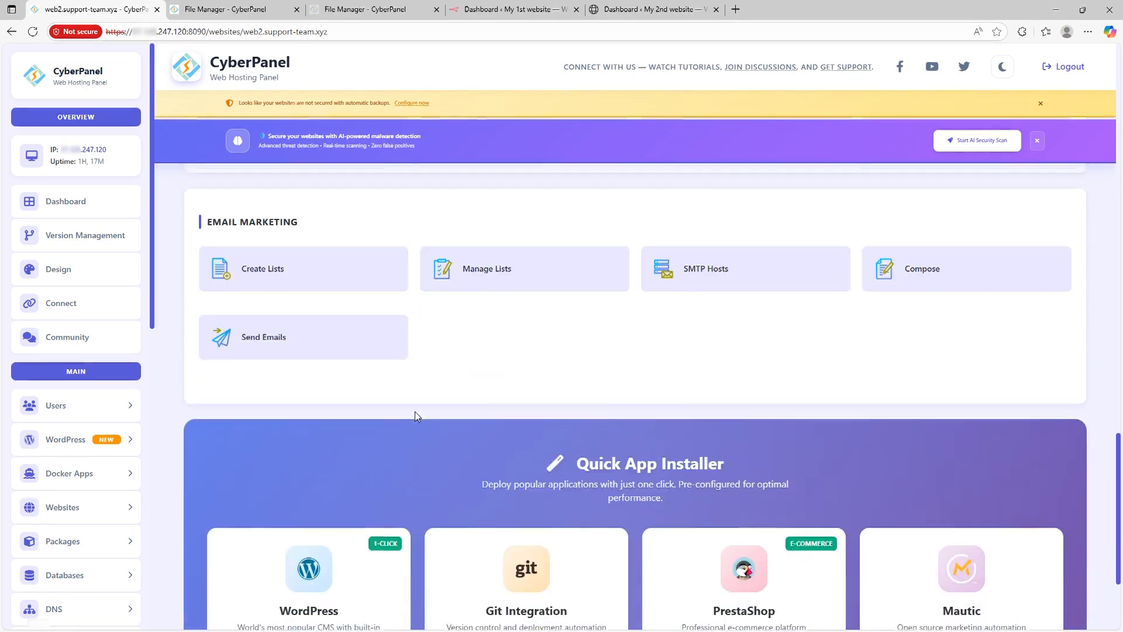
scroll(424, 413, "down", 4)
scroll(428, 412, "up", 4)
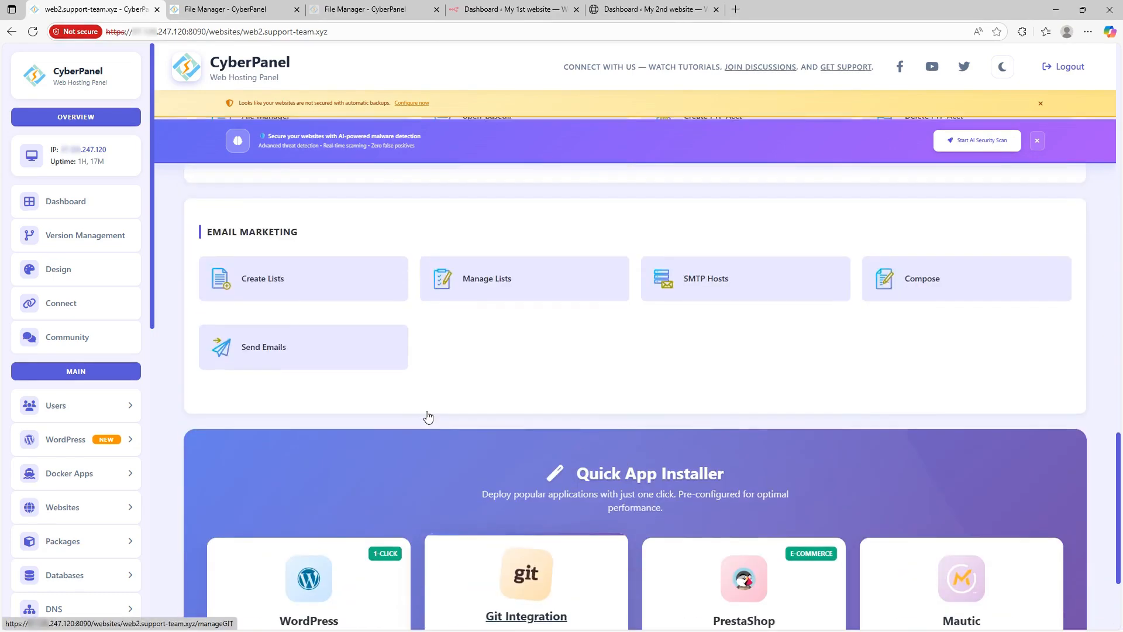
scroll(428, 416, "down", 2)
scroll(423, 385, "up", 3)
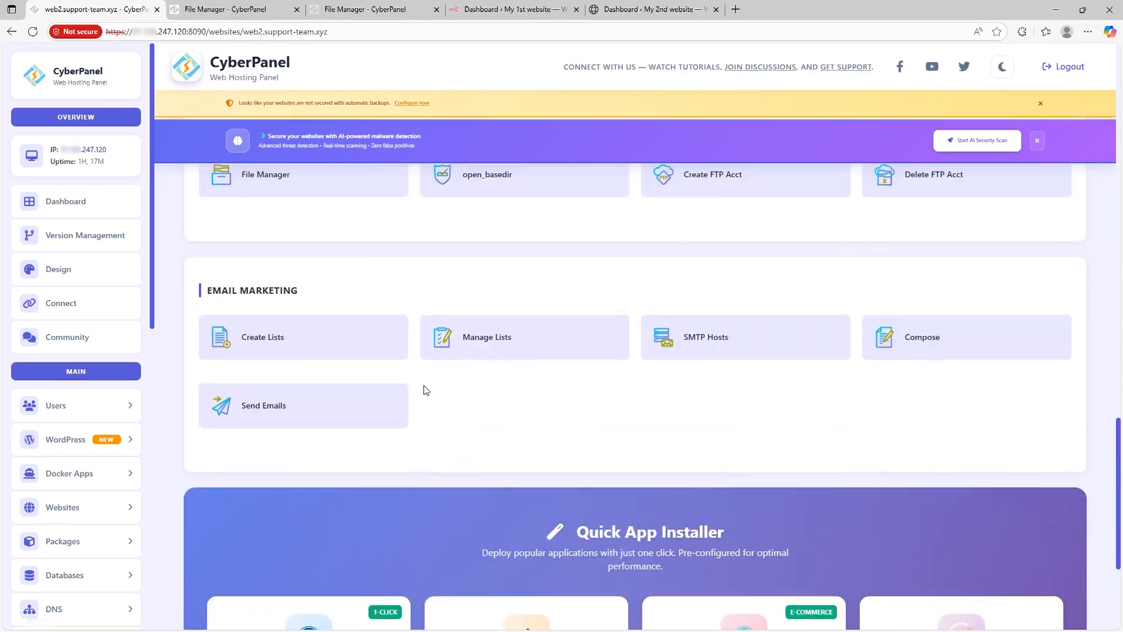
scroll(424, 390, "up", 5)
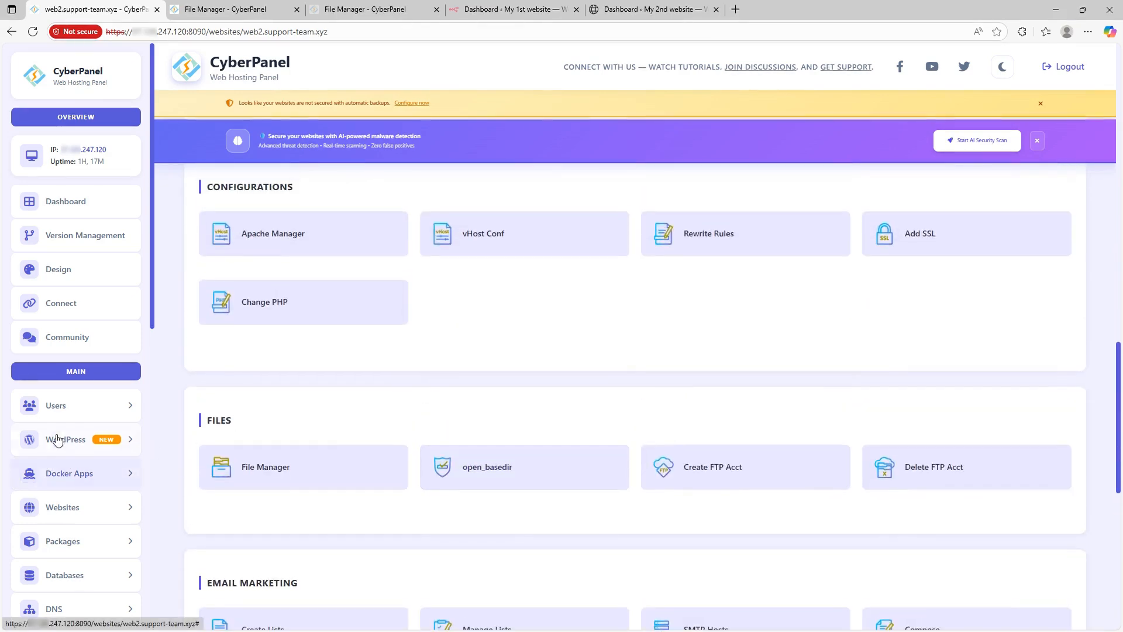
scroll(57, 440, "down", 2)
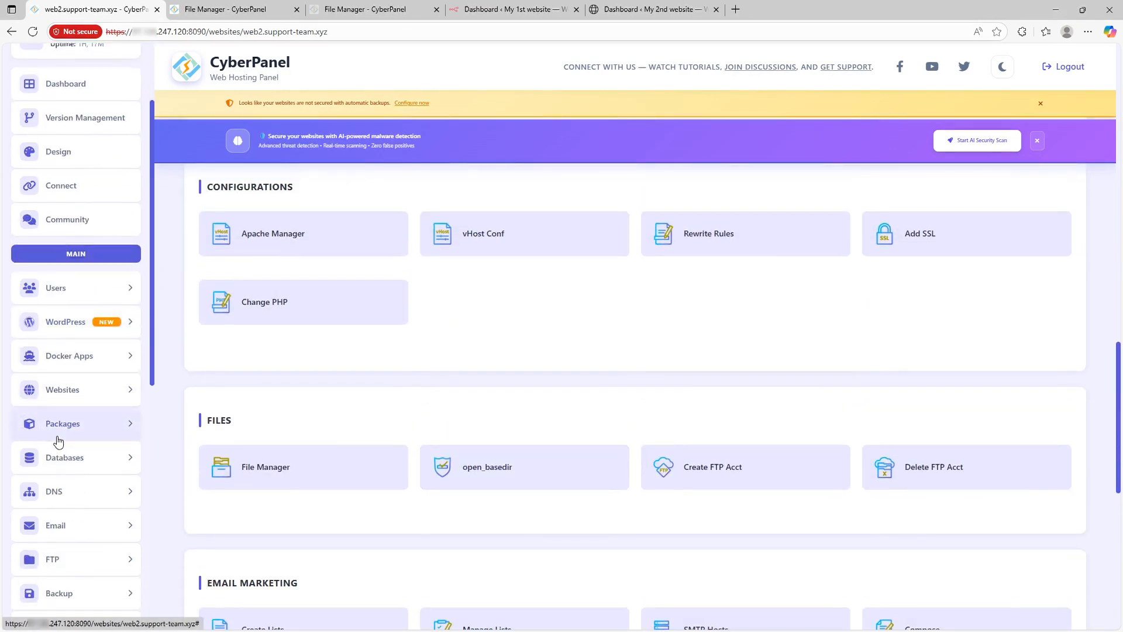
scroll(57, 440, "down", 8)
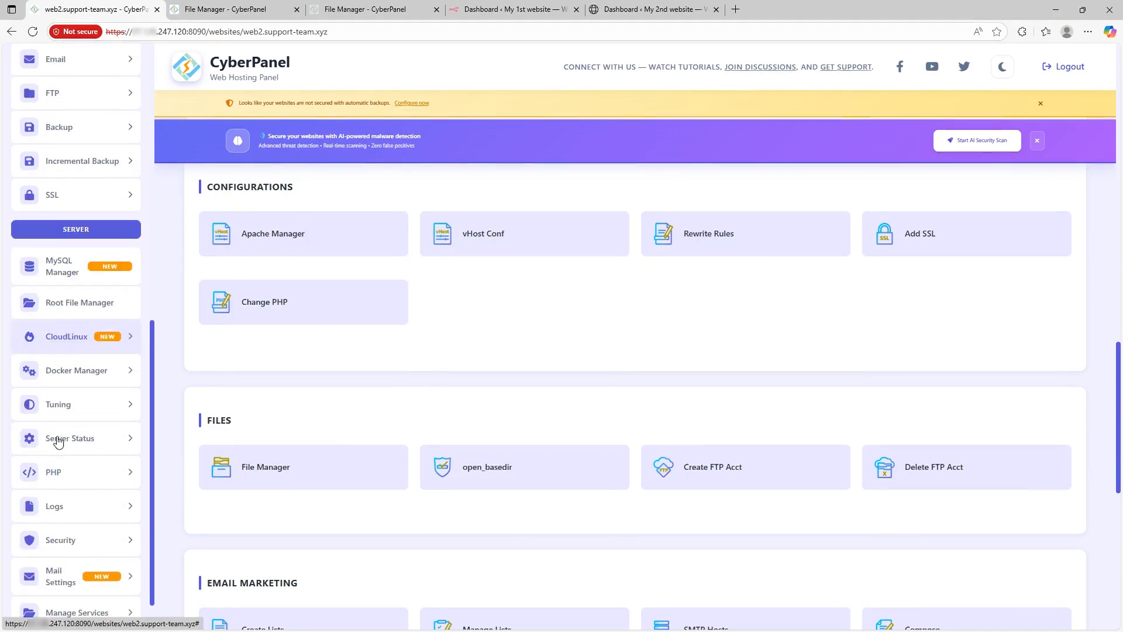
scroll(58, 440, "down", 3)
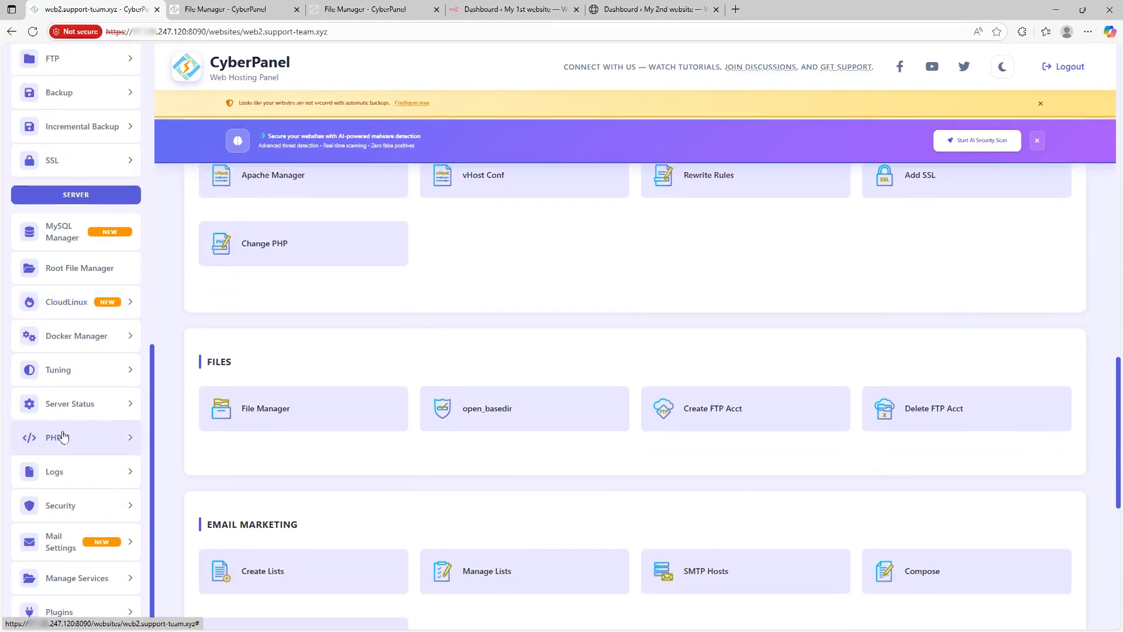
scroll(65, 436, "up", 7)
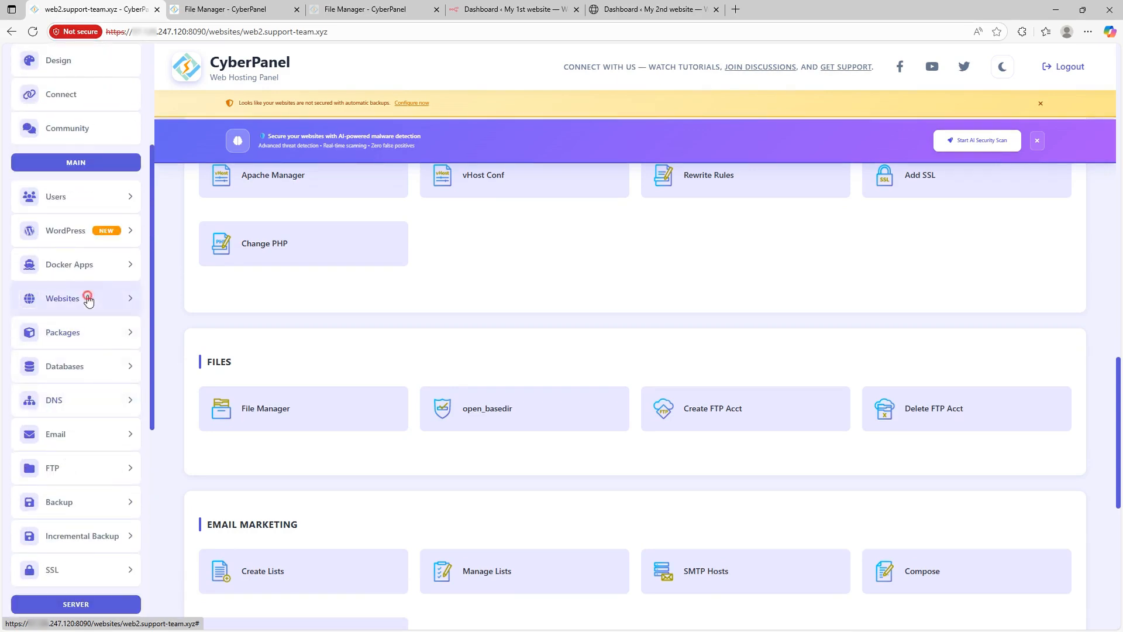
Step: Under Websites, glance at Create Website's package list, then go to the Modify Website page
left_click(87, 299)
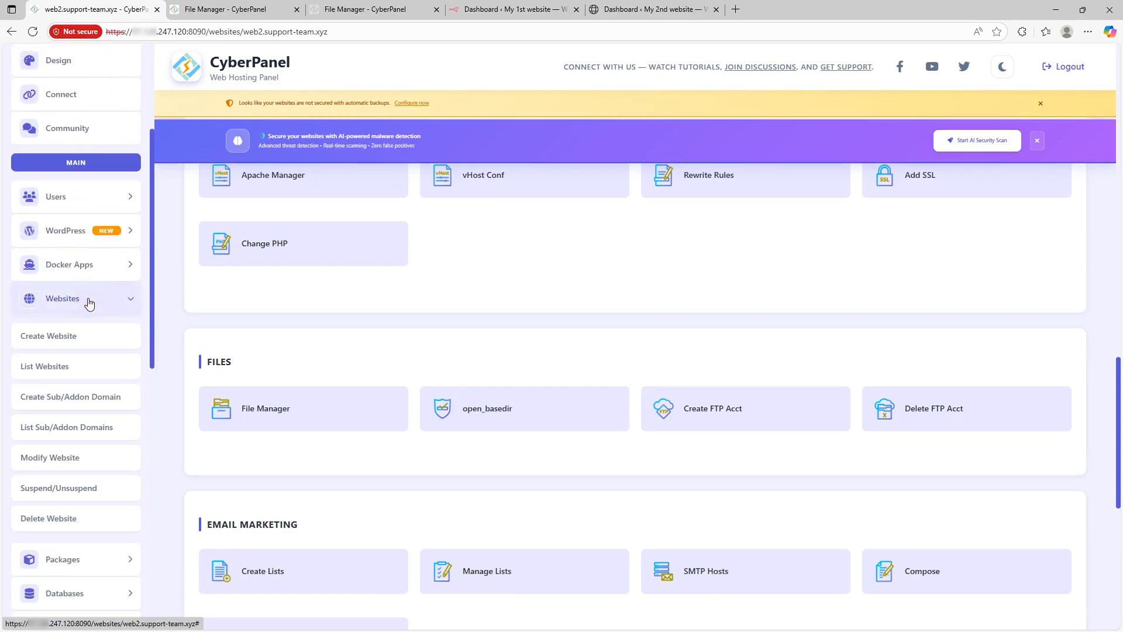
left_click(76, 343)
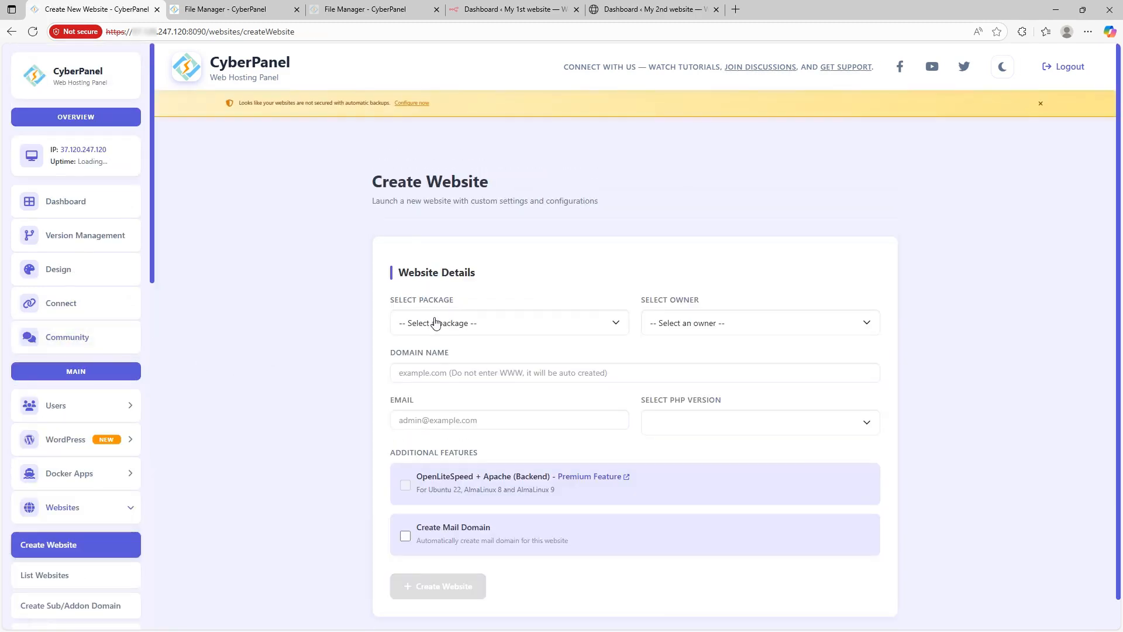
left_click(437, 323)
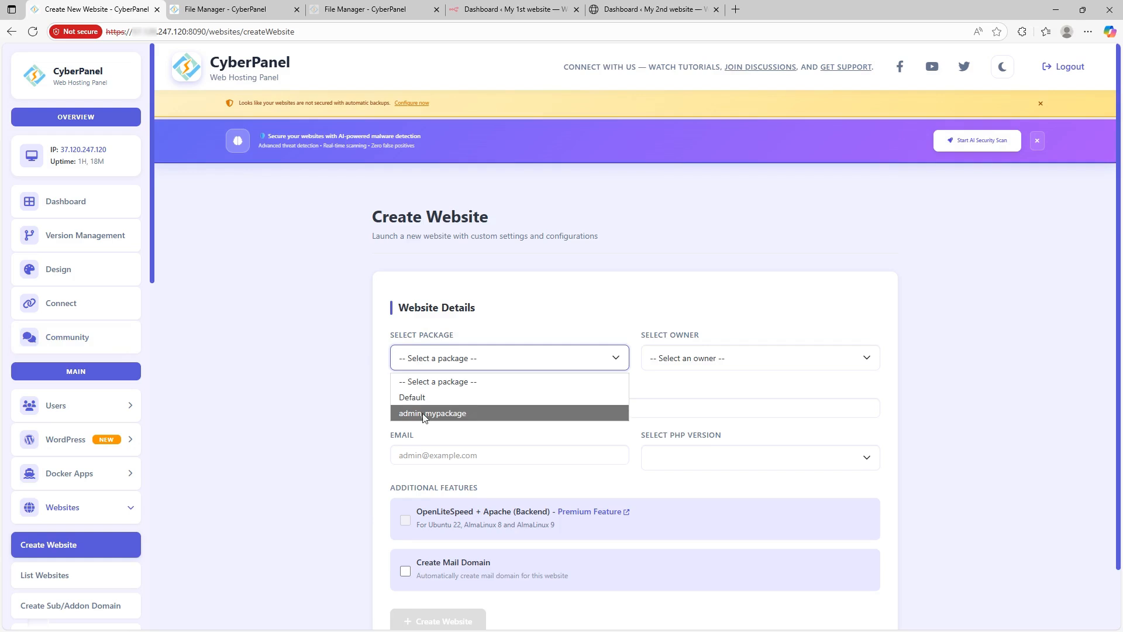
left_click(242, 350)
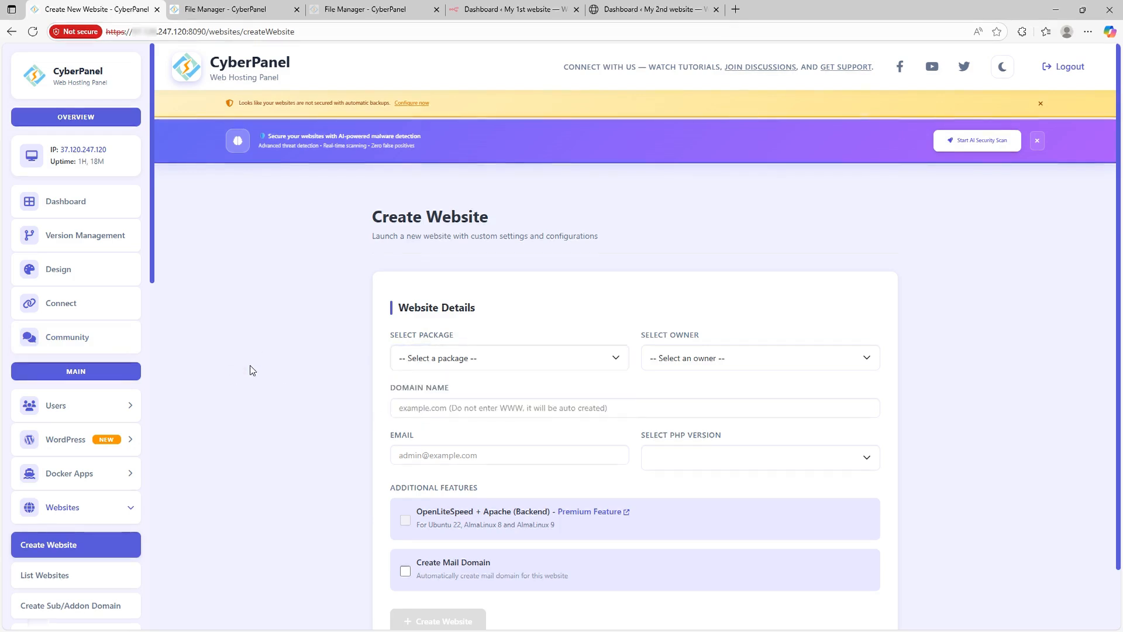
scroll(251, 369, "down", 2)
scroll(59, 414, "down", 3)
scroll(70, 410, "down", 1)
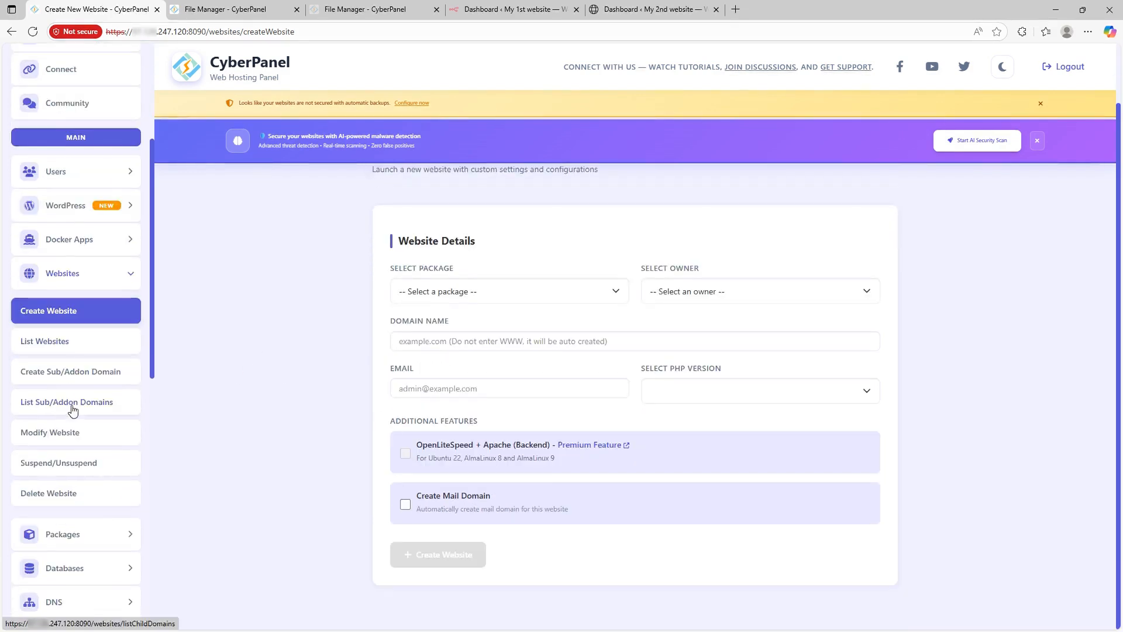
left_click(80, 432)
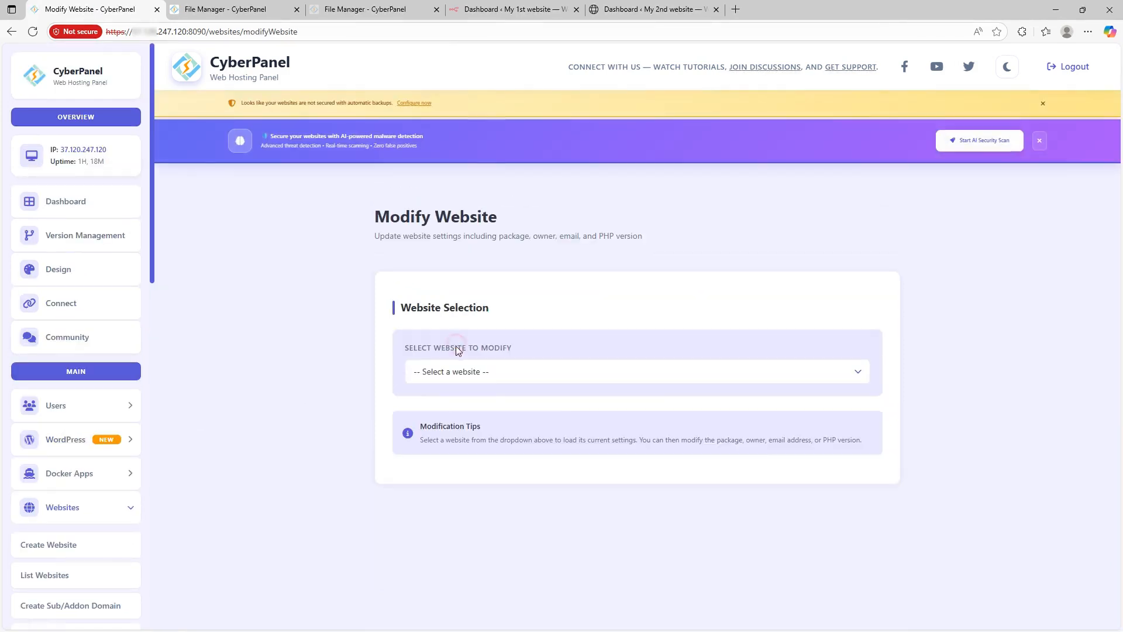
Step: Select web2.support-team.xyz and assign it the admin_mypackage package
left_click(451, 369)
left_click(446, 423)
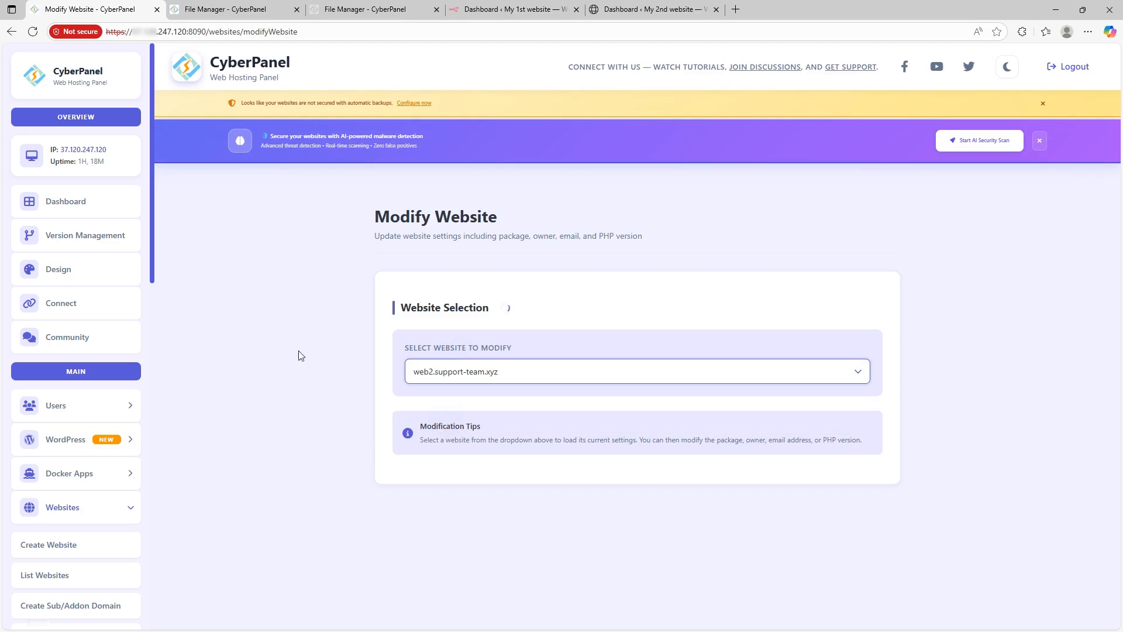
scroll(279, 341, "down", 4)
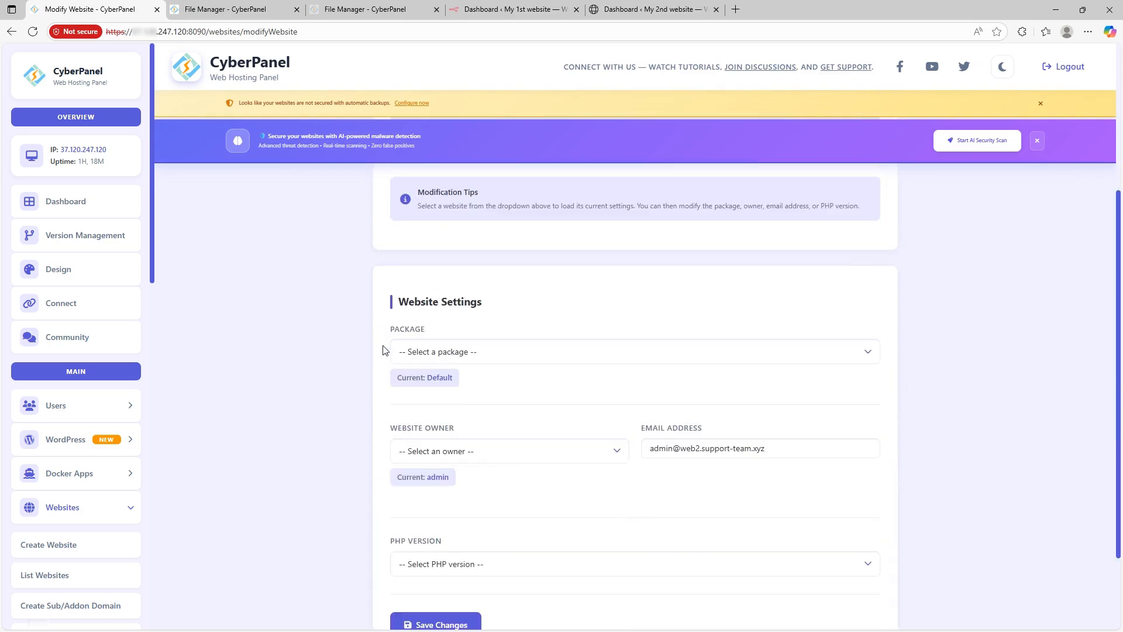
left_click(409, 351)
left_click(422, 403)
scroll(320, 368, "down", 2)
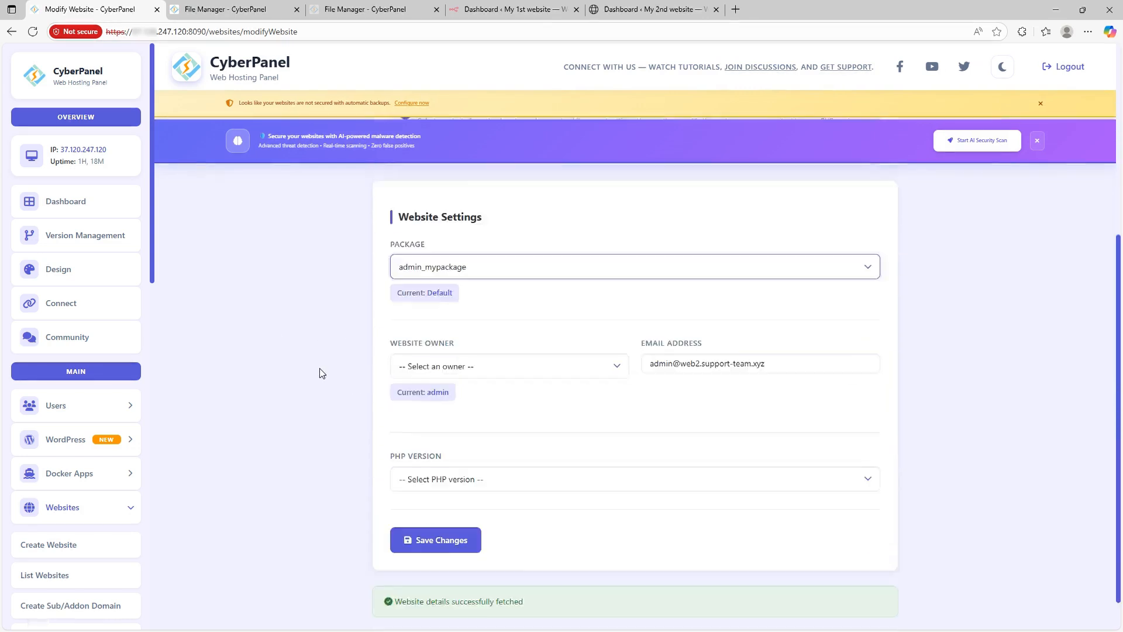
Step: Set the owner to admin and PHP version to PHP 8.3, then save the changes
left_click(444, 344)
left_click(422, 375)
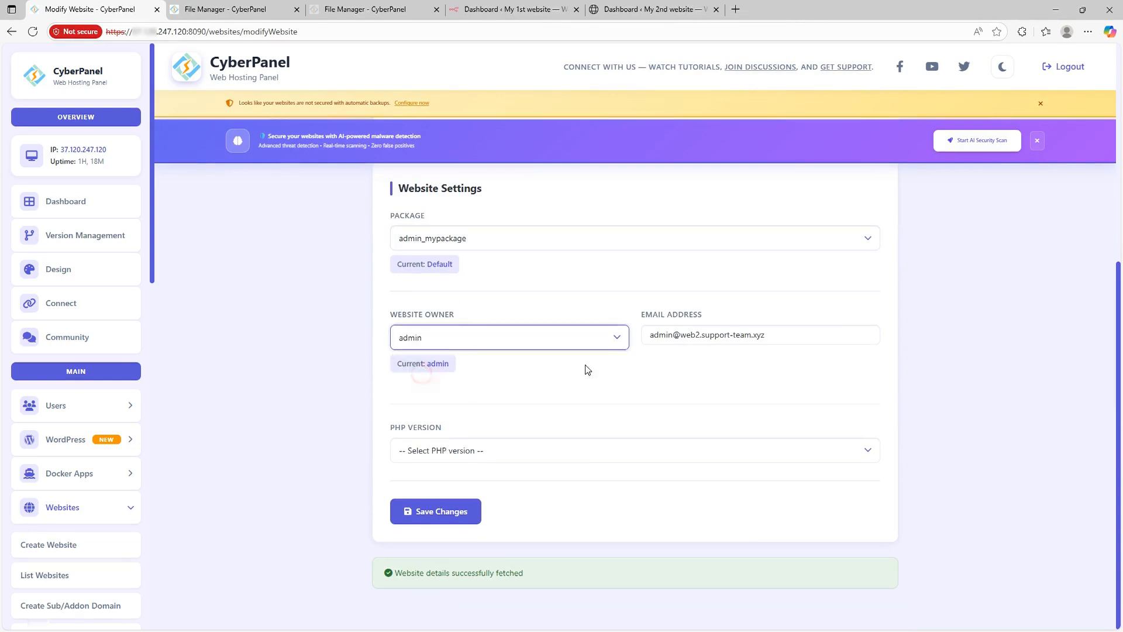
left_click(439, 450)
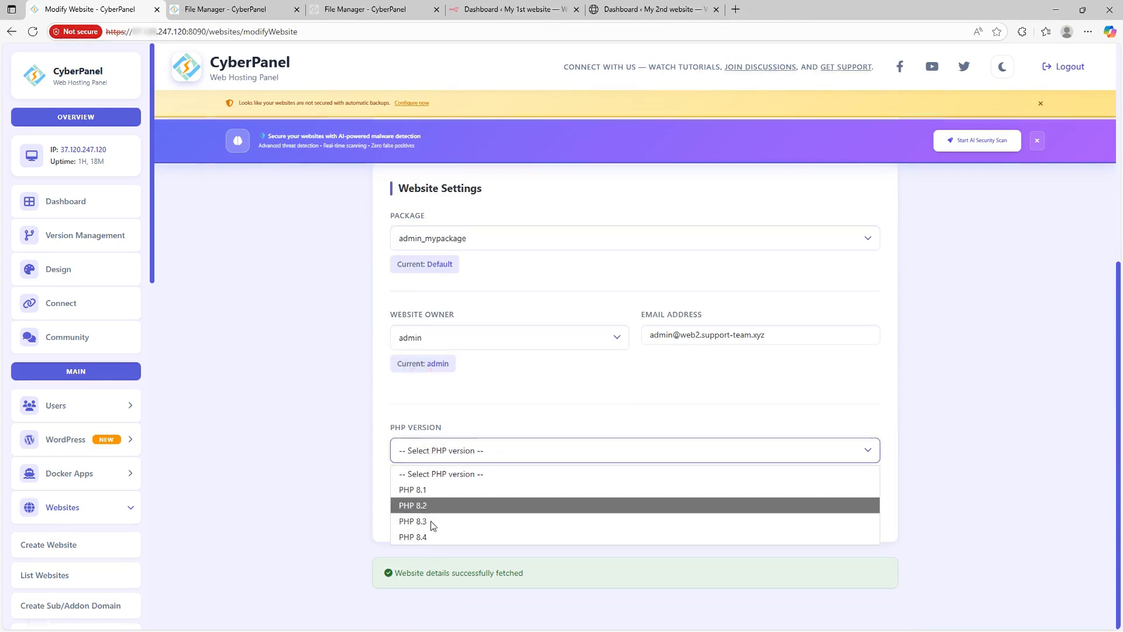
left_click(431, 522)
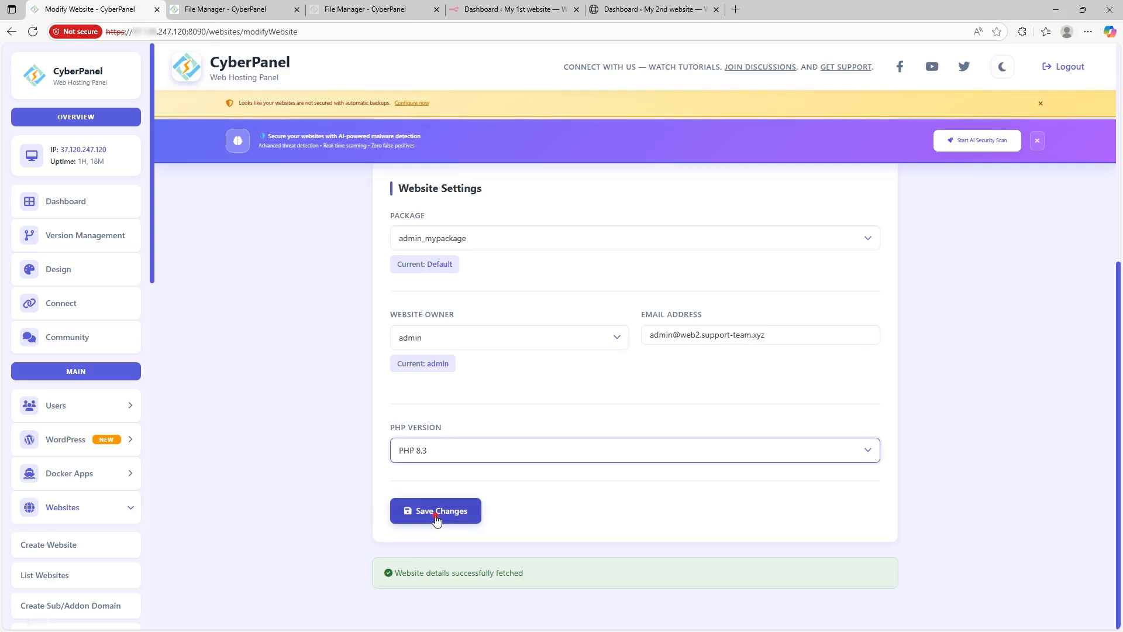
left_click(436, 511)
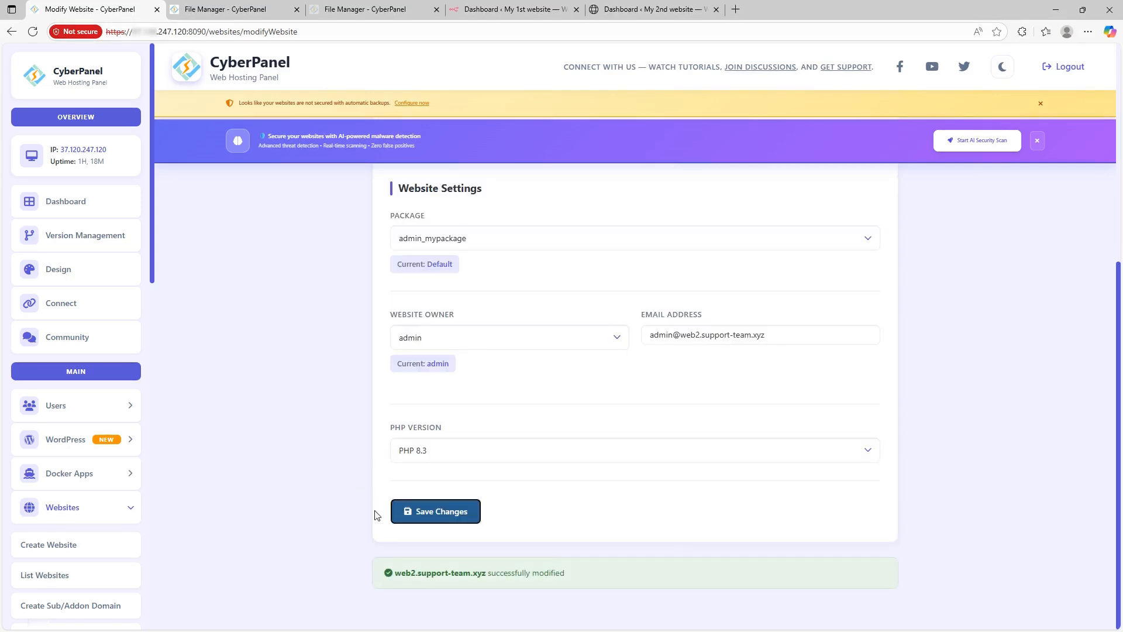
left_click_drag(568, 575, 413, 573)
left_click(305, 440)
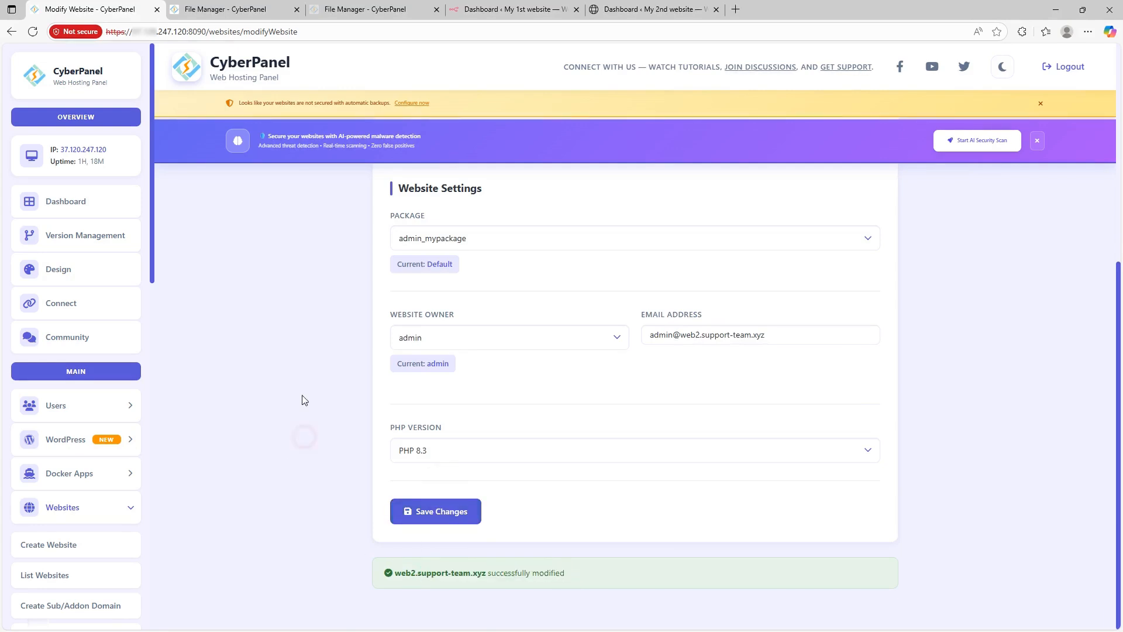